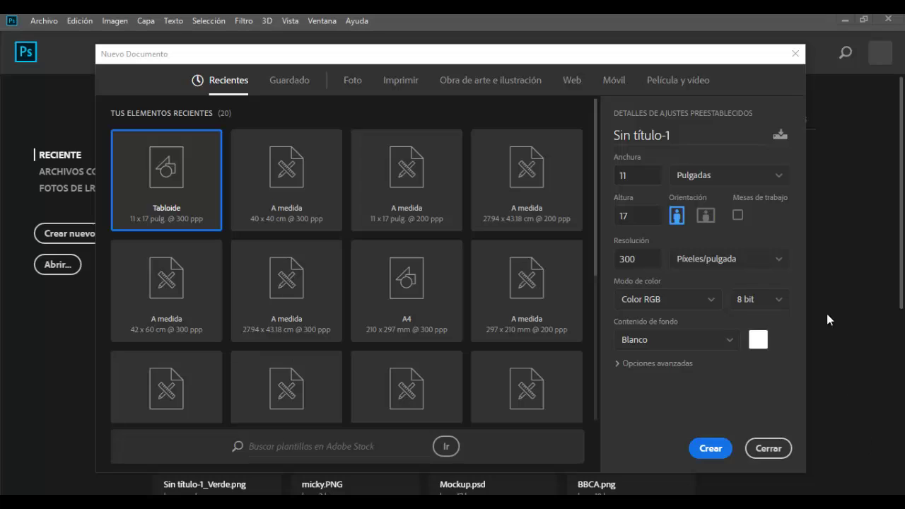
- Create a new 11 x 17 in Tabloide print document
{"action": "left_click", "coordinate": [401, 84]}
{"action": "left_click", "coordinate": [411, 201]}
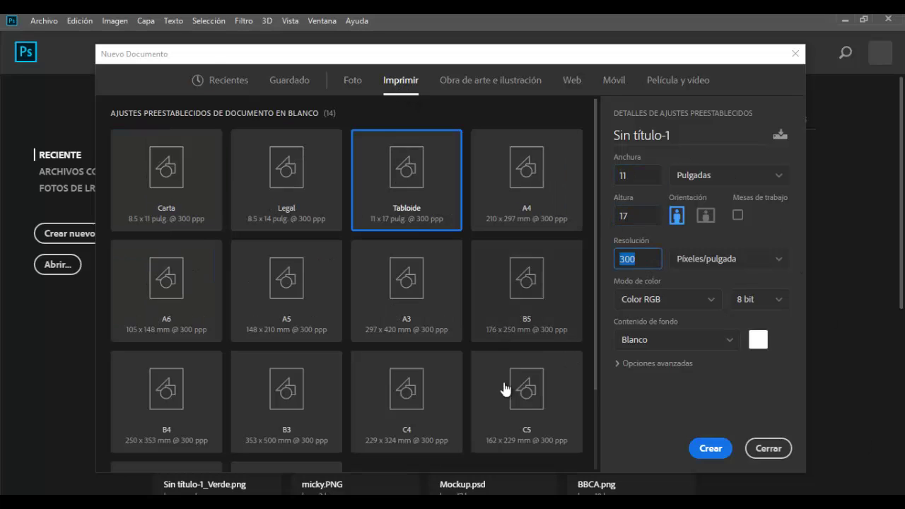
{"action": "left_click", "coordinate": [707, 450]}
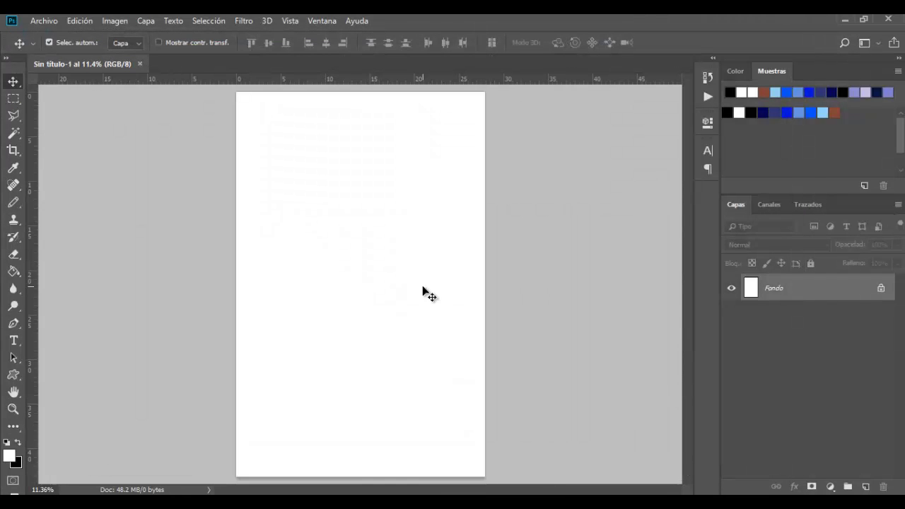
- Place the PREDA image into the document as an embedded layer
{"action": "left_click", "coordinate": [53, 21]}
{"action": "left_click", "coordinate": [67, 274]}
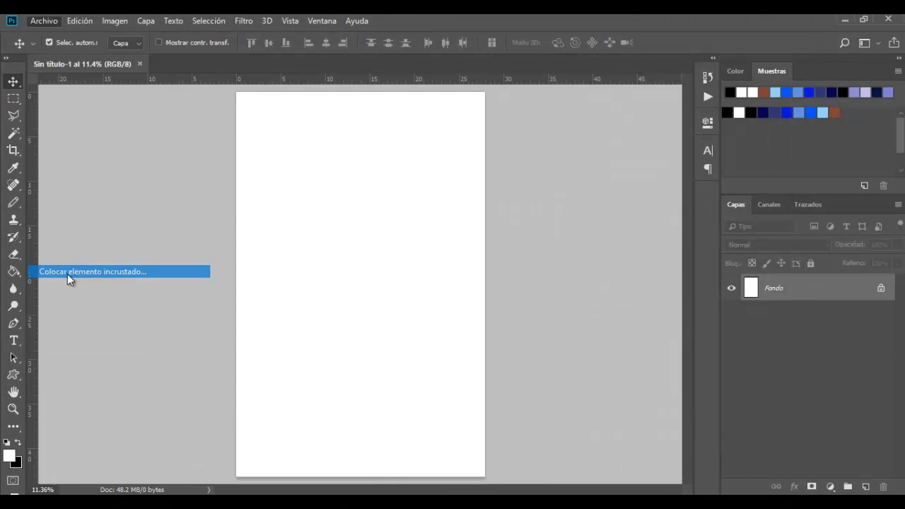
{"action": "left_click", "coordinate": [152, 116]}
{"action": "double_click", "coordinate": [158, 120]}
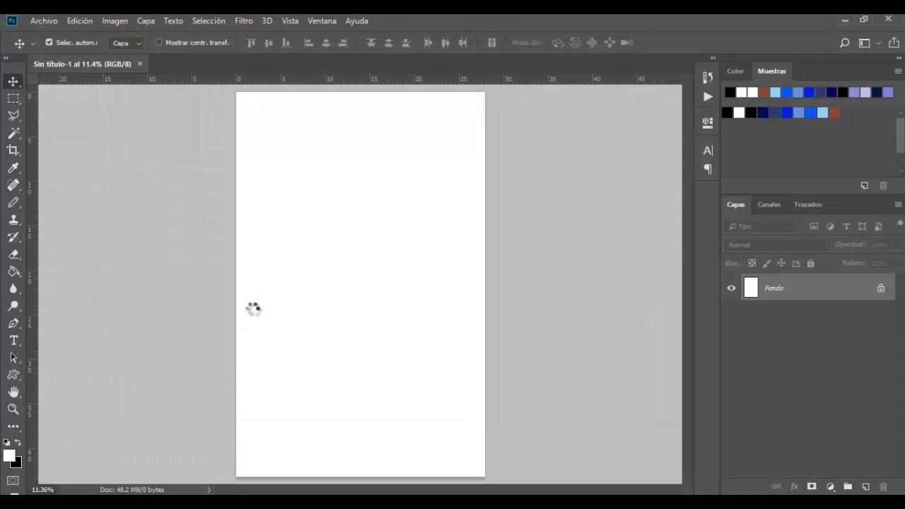
{"action": "key", "text": "Return"}
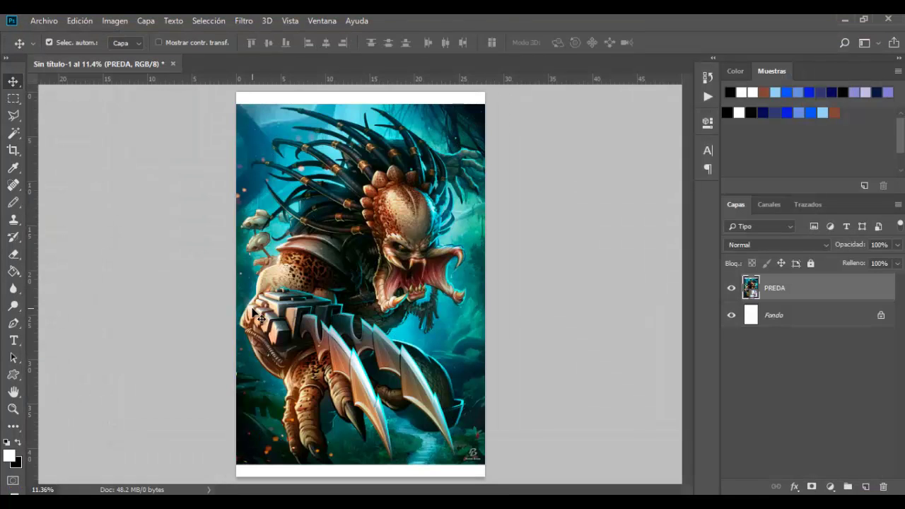
- Crop the canvas top and bottom edges to the artwork
{"action": "left_click", "coordinate": [13, 149]}
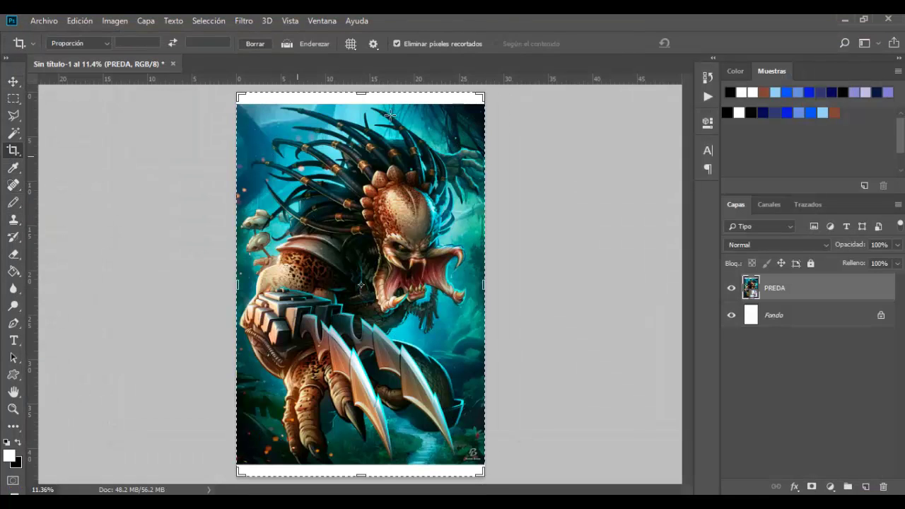
{"action": "left_click_drag", "start_coordinate": [362, 95], "coordinate": [362, 104]}
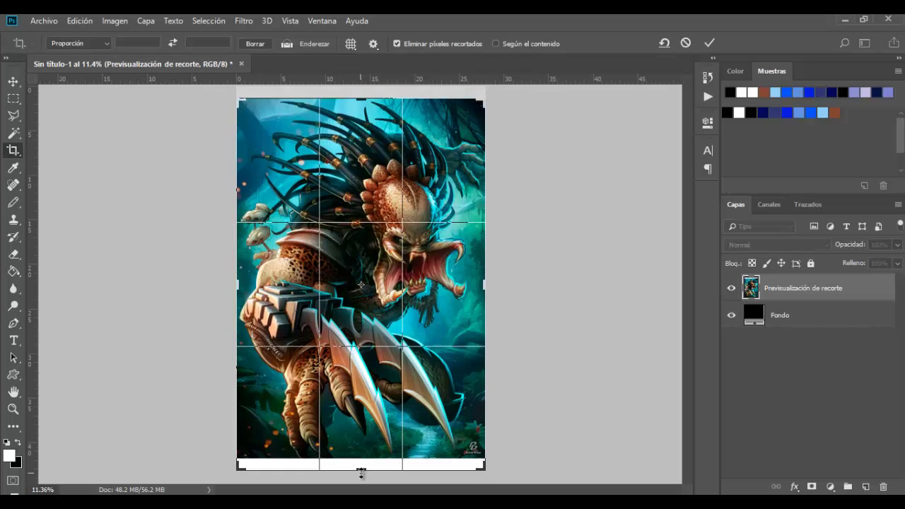
{"action": "left_click_drag", "start_coordinate": [361, 474], "coordinate": [361, 467]}
{"action": "key", "text": "Return"}
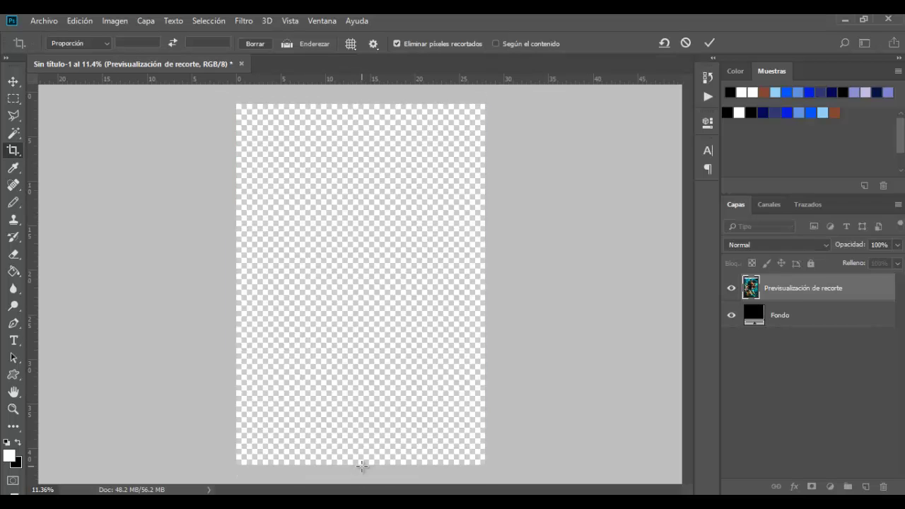
- Unlock the background and merge both layers into a single PREDA layer
{"action": "left_click", "coordinate": [880, 315]}
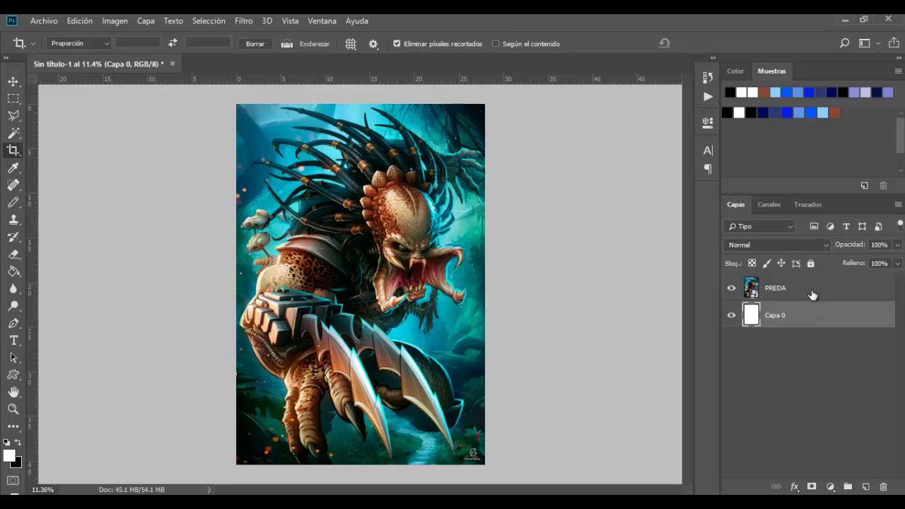
{"action": "left_click", "coordinate": [813, 289], "text": "shift"}
{"action": "right_click", "coordinate": [813, 290]}
{"action": "left_click", "coordinate": [637, 399]}
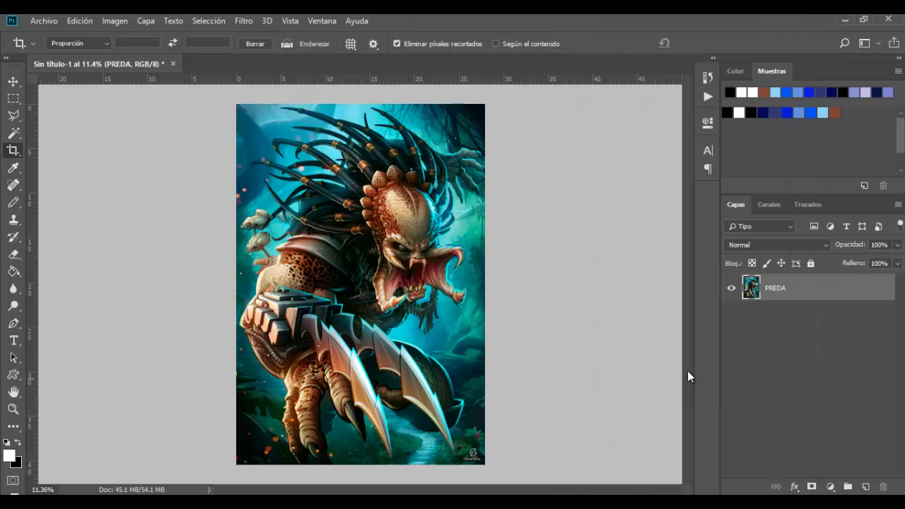
- Zoom in and select the Clone Stamp tool with a 90 px brush
{"action": "scroll", "coordinate": [488, 456], "scroll_direction": "up", "scroll_amount": 2}
{"action": "scroll", "coordinate": [480, 448], "scroll_direction": "up", "scroll_amount": 2}
{"action": "scroll", "coordinate": [480, 448], "scroll_direction": "up", "scroll_amount": 1}
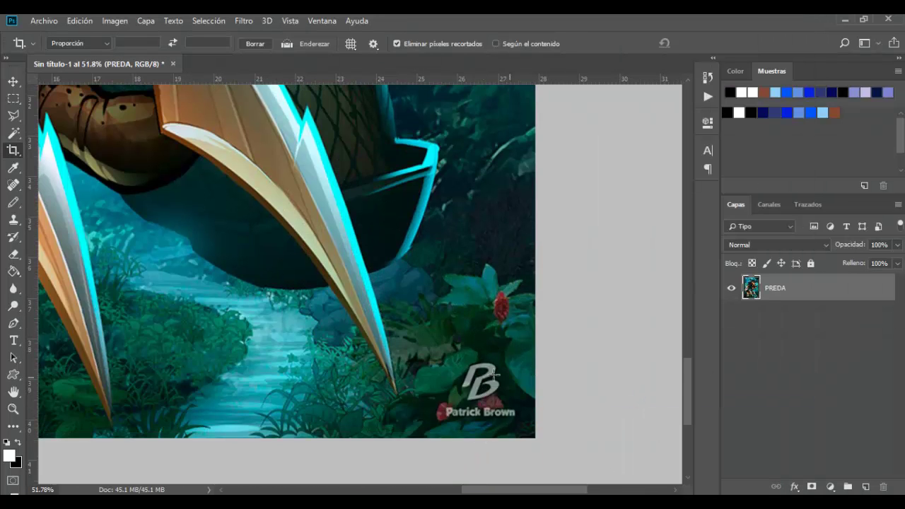
{"action": "left_click", "coordinate": [12, 220]}
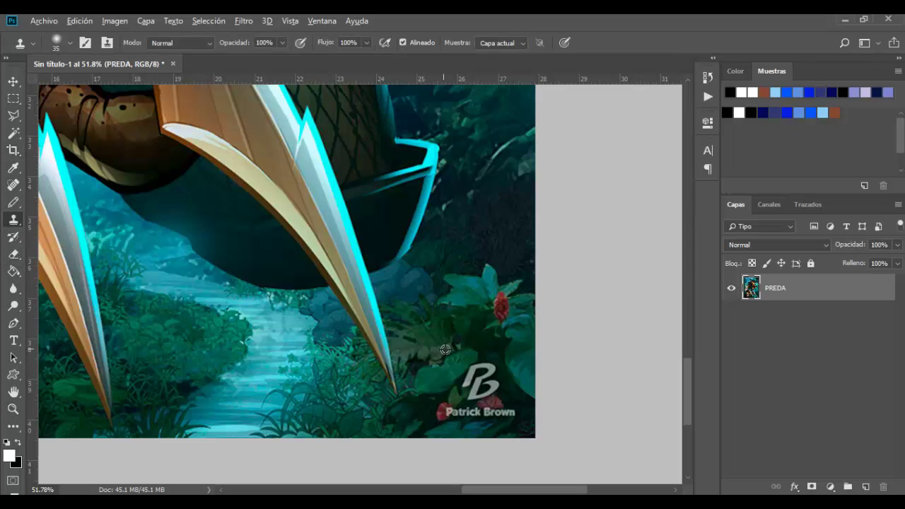
{"action": "left_click", "coordinate": [65, 42]}
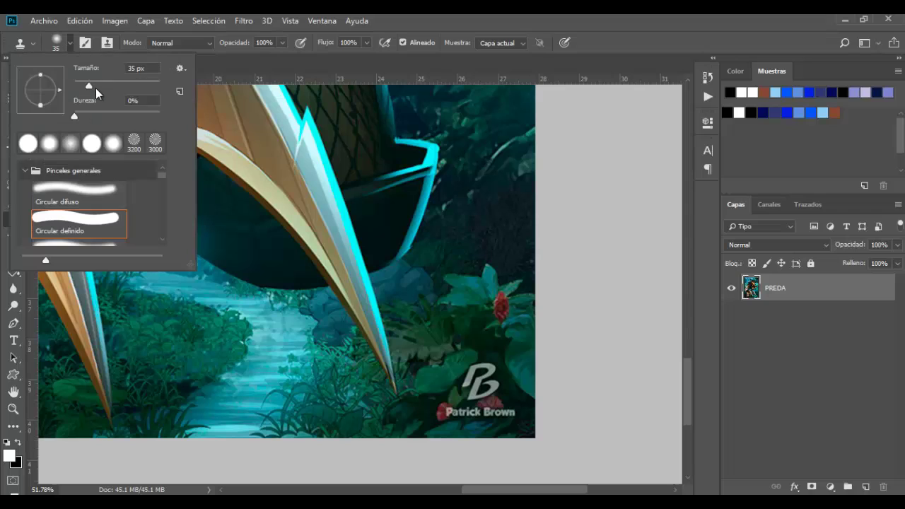
{"action": "type", "text": "90"}
{"action": "key", "text": "Return"}
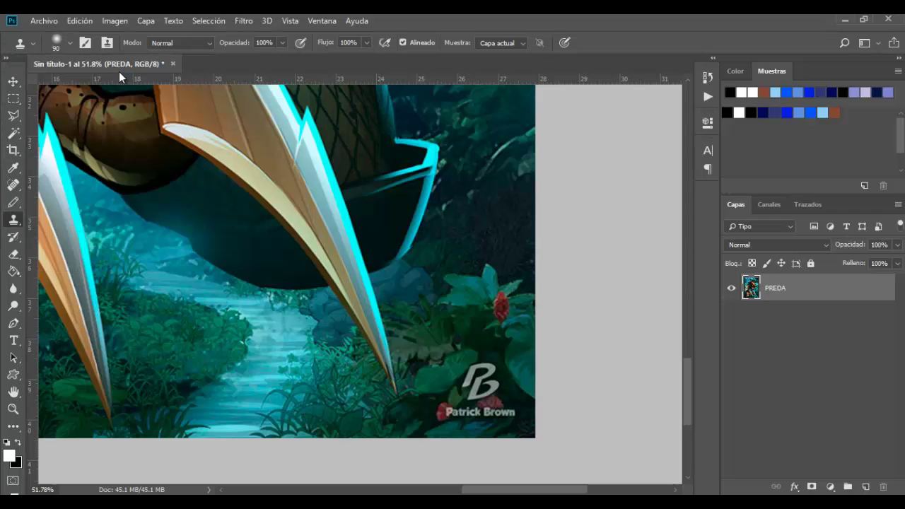
- Clone nearby foliage over the PB watermark in the bottom-right corner
{"action": "left_click_drag", "start_coordinate": [449, 362], "coordinate": [470, 368]}
{"action": "mouse_move", "coordinate": [465, 332]}
{"action": "left_mouse_down"}
{"action": "mouse_move", "coordinate": [481, 393]}
{"action": "mouse_move", "coordinate": [470, 346]}
{"action": "mouse_move", "coordinate": [453, 410]}
{"action": "mouse_move", "coordinate": [509, 417]}
{"action": "left_mouse_up"}
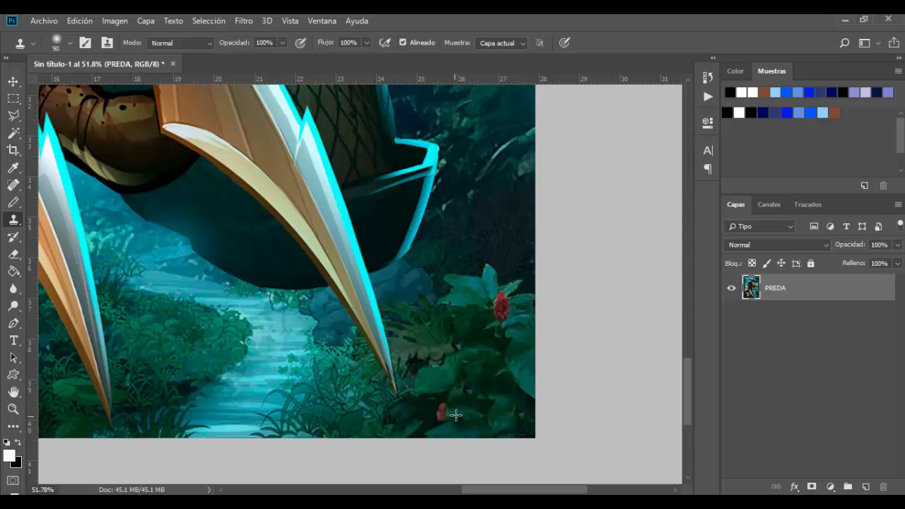
{"action": "scroll", "coordinate": [508, 399], "scroll_direction": "down", "scroll_amount": 2}
{"action": "scroll", "coordinate": [522, 444], "scroll_direction": "down", "scroll_amount": 5}
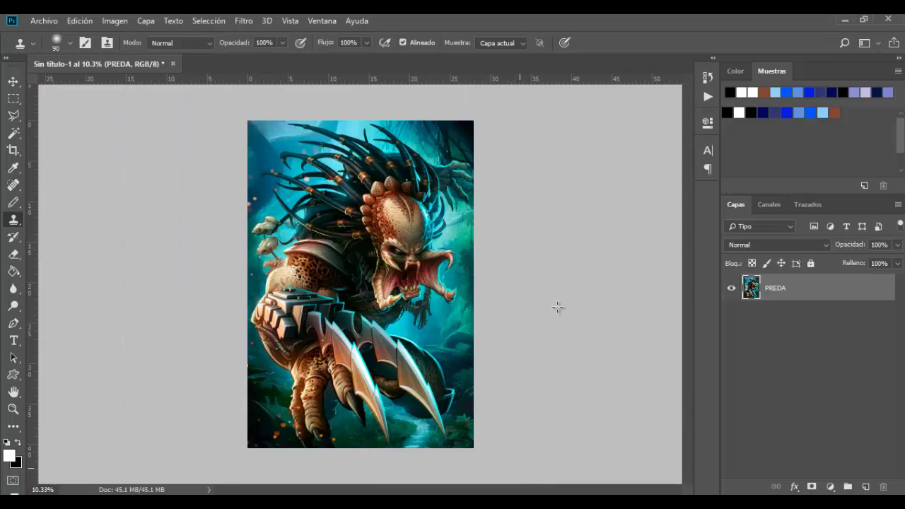
{"action": "left_click", "coordinate": [14, 82]}
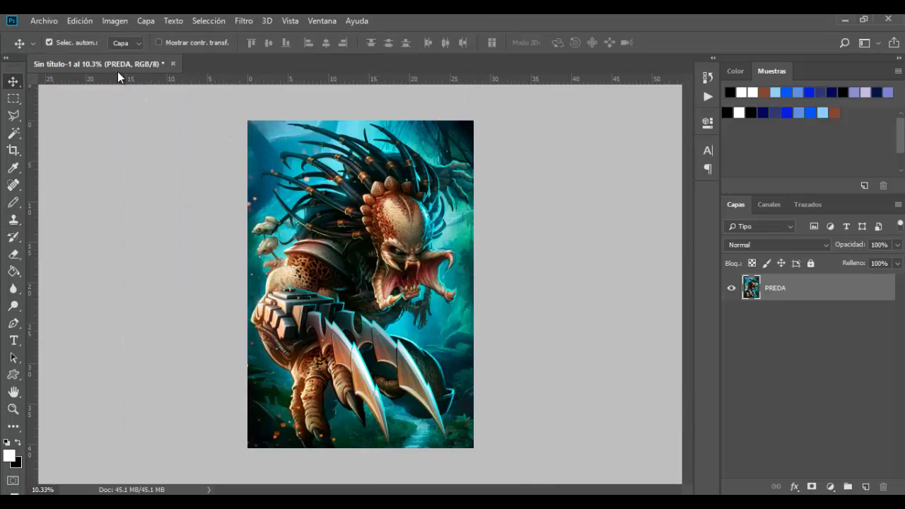
- Convert to Indexed Color with a 6-colour Local (Perceptual) palette and 75% diffusion dither
{"action": "left_click", "coordinate": [115, 20]}
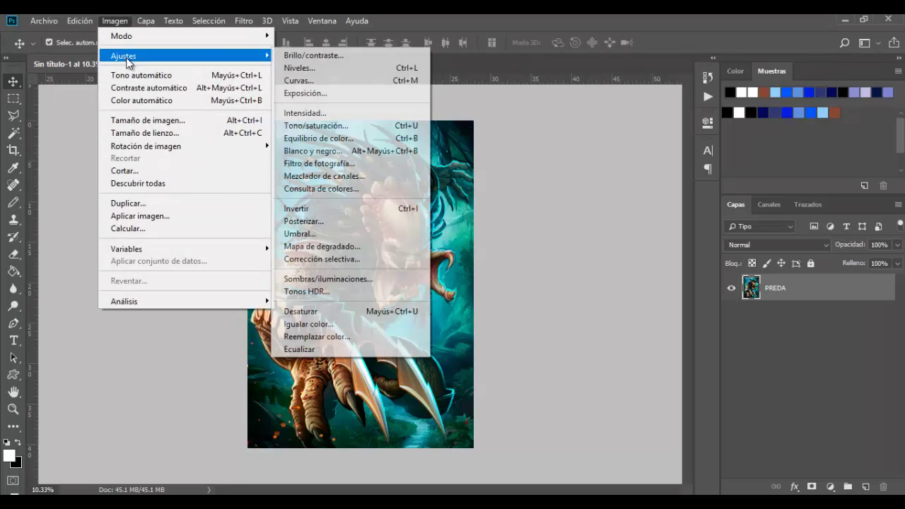
{"action": "mouse_move", "coordinate": [121, 37]}
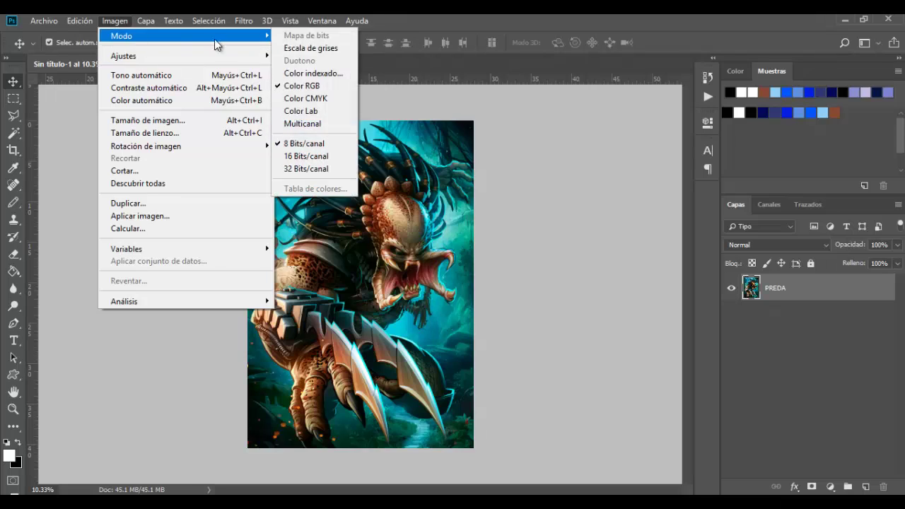
{"action": "left_click", "coordinate": [314, 73]}
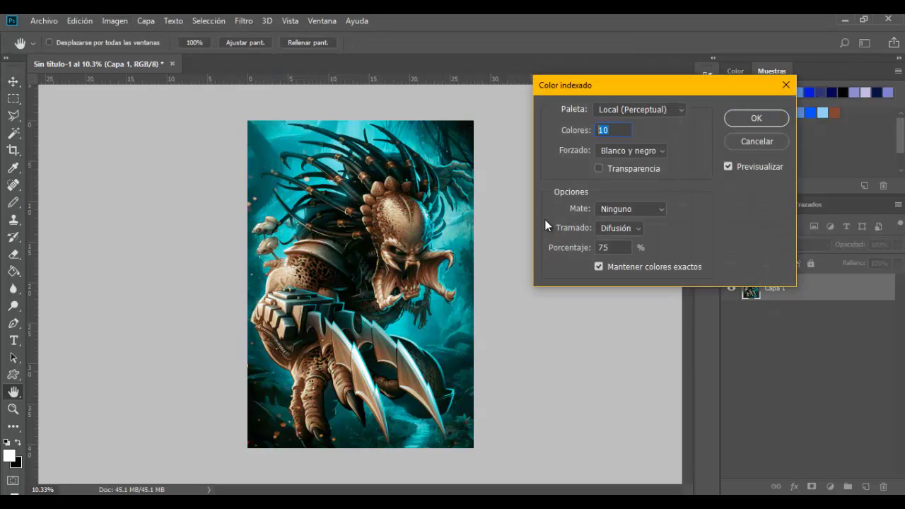
{"action": "type", "text": "2"}
{"action": "key", "text": "Up"}
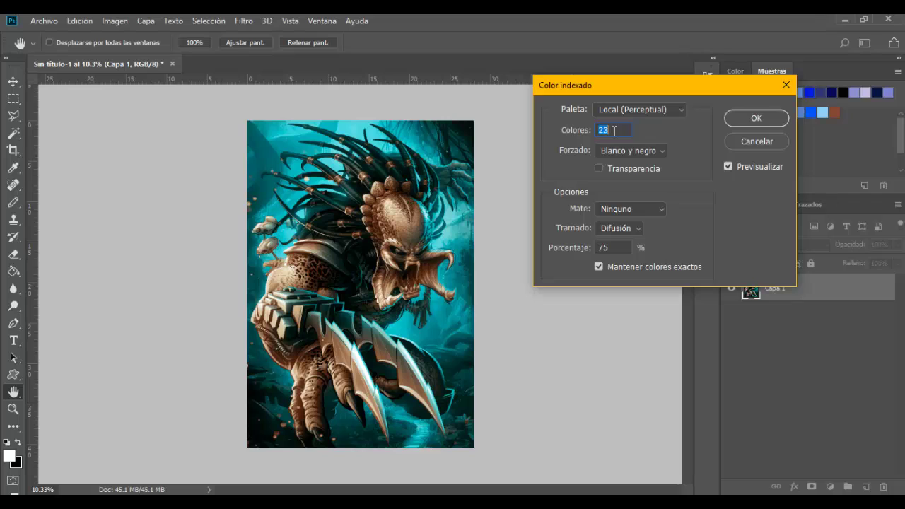
{"action": "key", "text": "Down"}
{"action": "key", "text": "Down"}
{"action": "key", "text": "Down"}
{"action": "left_click", "coordinate": [756, 118]}
{"action": "key", "text": "v"}
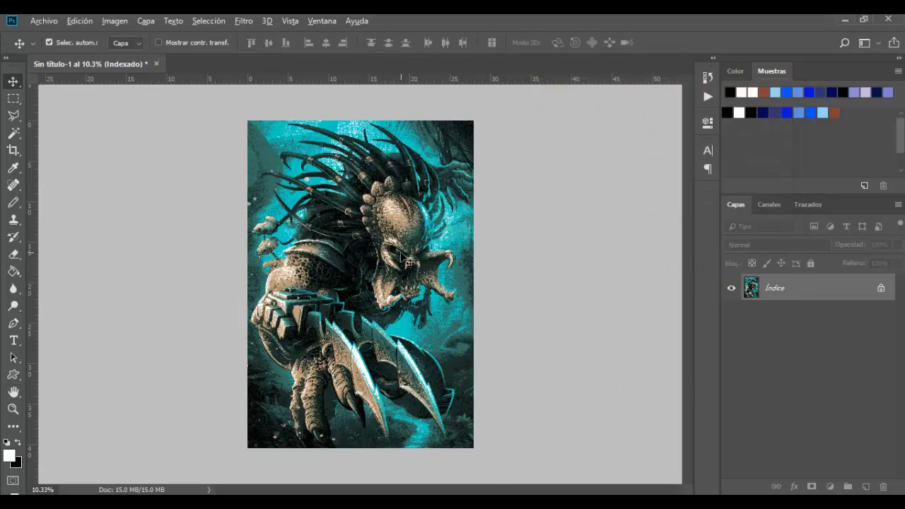
- Zoom in and back out to inspect the dithered indexed artwork
{"action": "scroll", "coordinate": [407, 262], "scroll_direction": "up", "scroll_amount": 3}
{"action": "scroll", "coordinate": [410, 234], "scroll_direction": "up", "scroll_amount": 3}
{"action": "scroll", "coordinate": [411, 209], "scroll_direction": "up", "scroll_amount": 2}
{"action": "scroll", "coordinate": [427, 201], "scroll_direction": "up", "scroll_amount": 2}
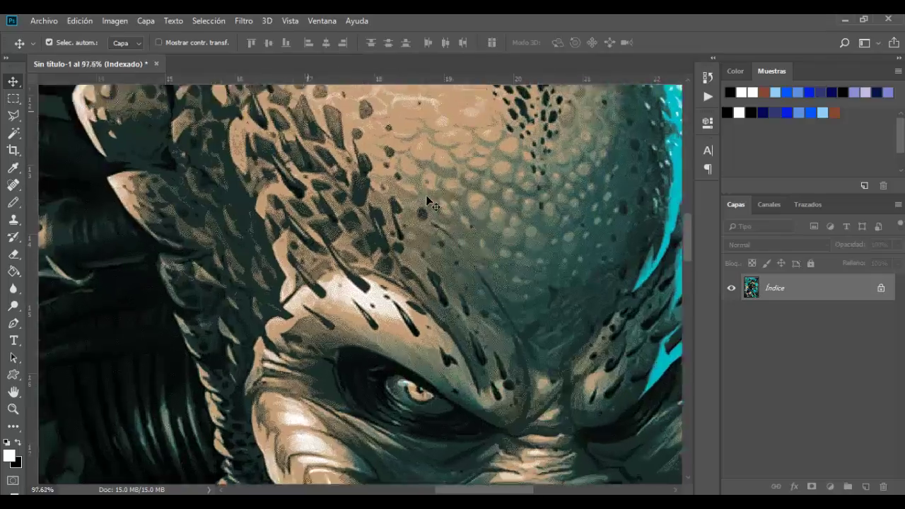
{"action": "scroll", "coordinate": [427, 201], "scroll_direction": "up", "scroll_amount": 2}
{"action": "scroll", "coordinate": [427, 201], "scroll_direction": "up", "scroll_amount": 2}
{"action": "scroll", "coordinate": [427, 202], "scroll_direction": "up", "scroll_amount": 1}
{"action": "scroll", "coordinate": [427, 201], "scroll_direction": "up", "scroll_amount": 1}
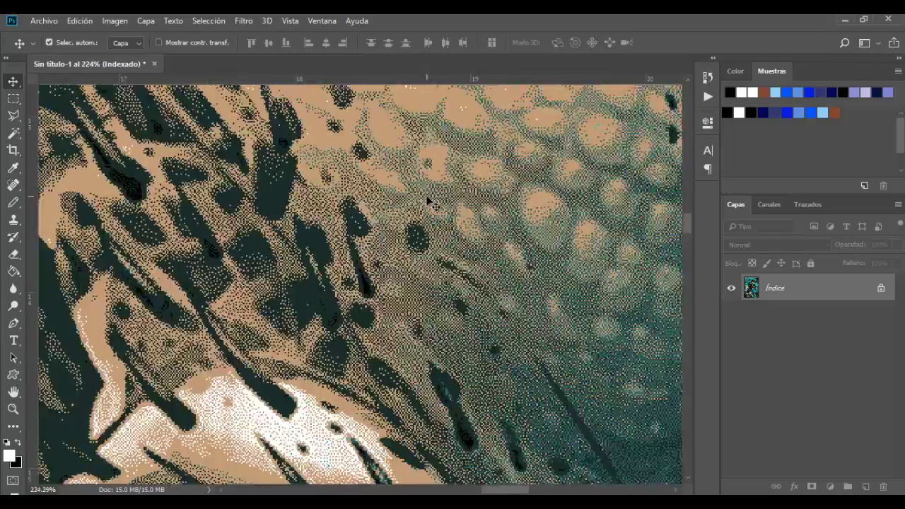
{"action": "scroll", "coordinate": [427, 201], "scroll_direction": "down", "scroll_amount": 3}
{"action": "scroll", "coordinate": [427, 202], "scroll_direction": "down", "scroll_amount": 2}
{"action": "scroll", "coordinate": [427, 202], "scroll_direction": "down", "scroll_amount": 2}
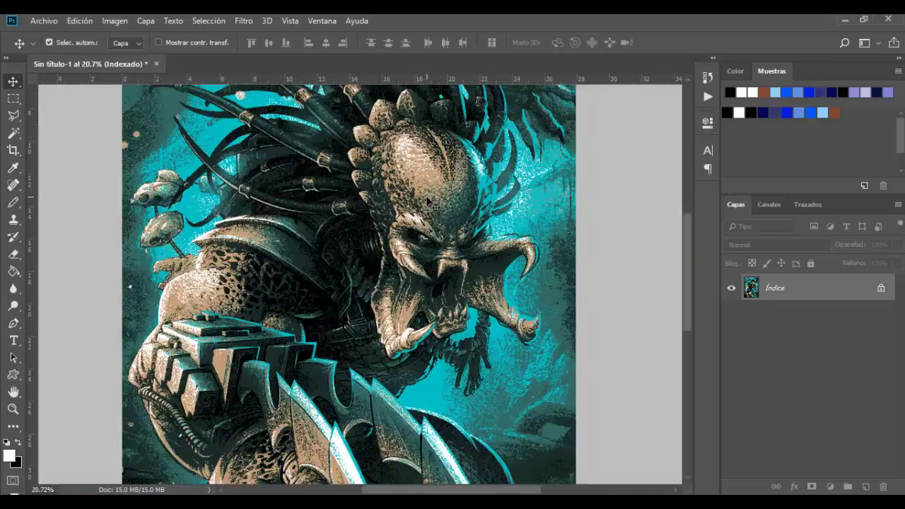
{"action": "scroll", "coordinate": [427, 202], "scroll_direction": "down", "scroll_amount": 2}
{"action": "scroll", "coordinate": [427, 204], "scroll_direction": "down", "scroll_amount": 2}
{"action": "scroll", "coordinate": [429, 206], "scroll_direction": "down", "scroll_amount": 1}
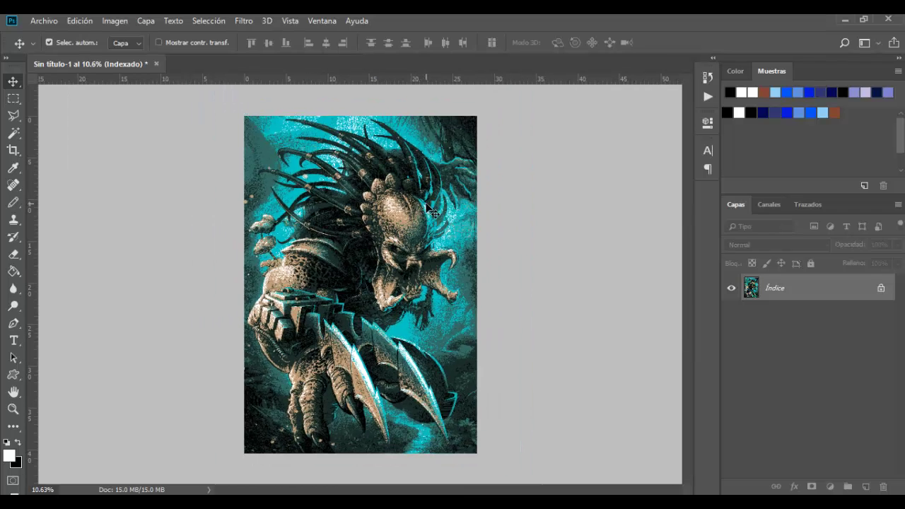
- Save the indexed colour table as TABLA in the PREDATOR folder
{"action": "left_click", "coordinate": [117, 21]}
{"action": "mouse_move", "coordinate": [141, 35]}
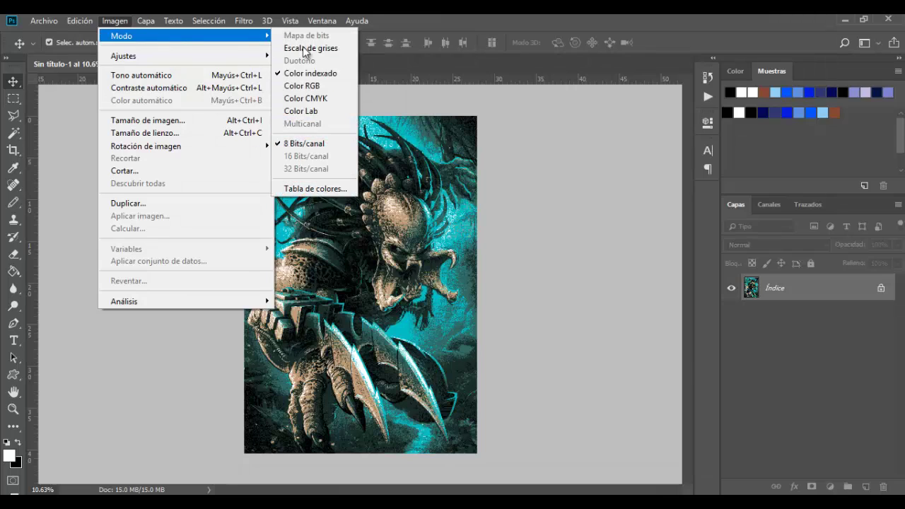
{"action": "left_click", "coordinate": [306, 189]}
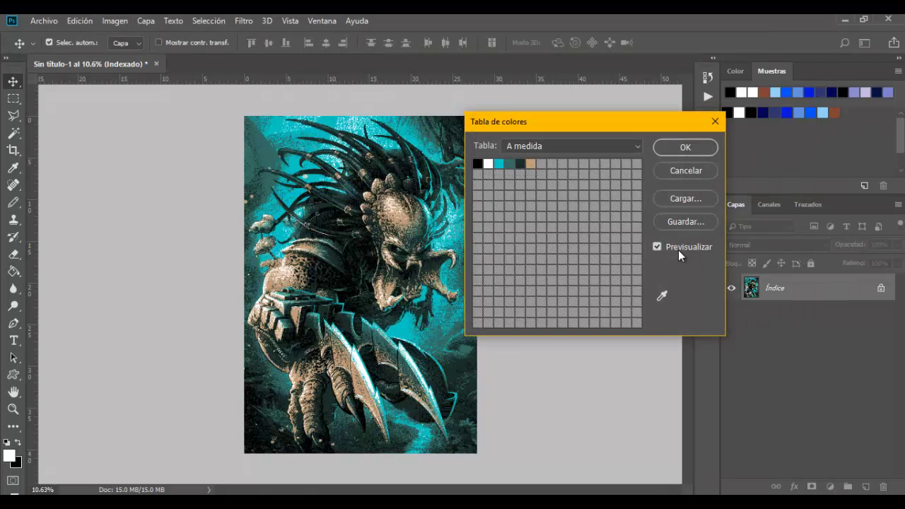
{"action": "left_click", "coordinate": [685, 223]}
{"action": "type", "text": "TABLA"}
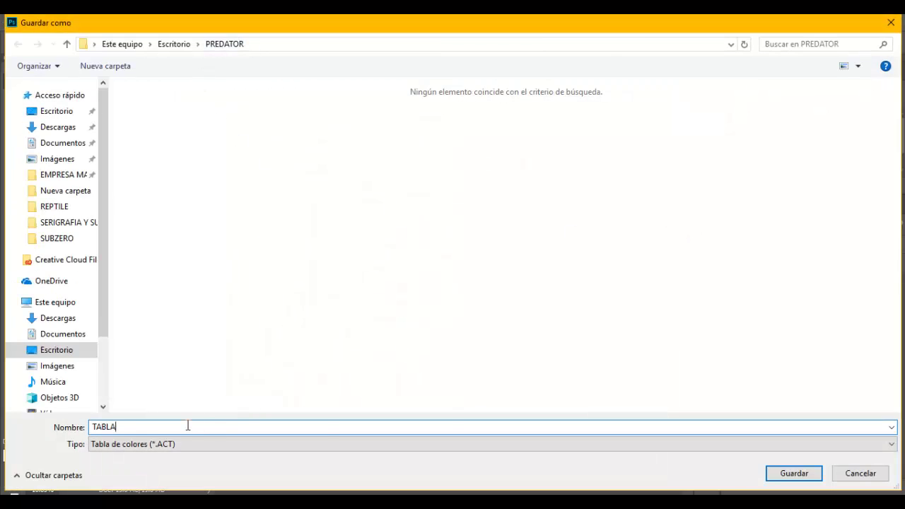
{"action": "left_click", "coordinate": [806, 472]}
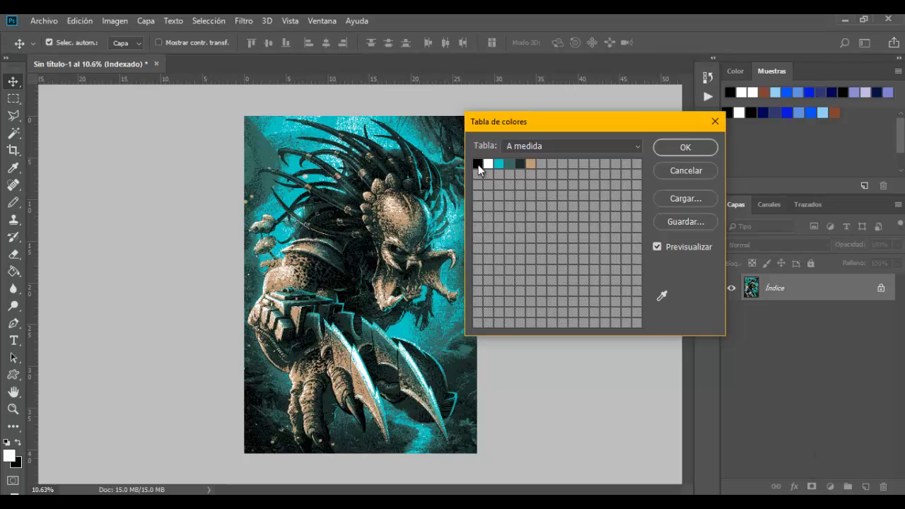
{"action": "left_click", "coordinate": [686, 148]}
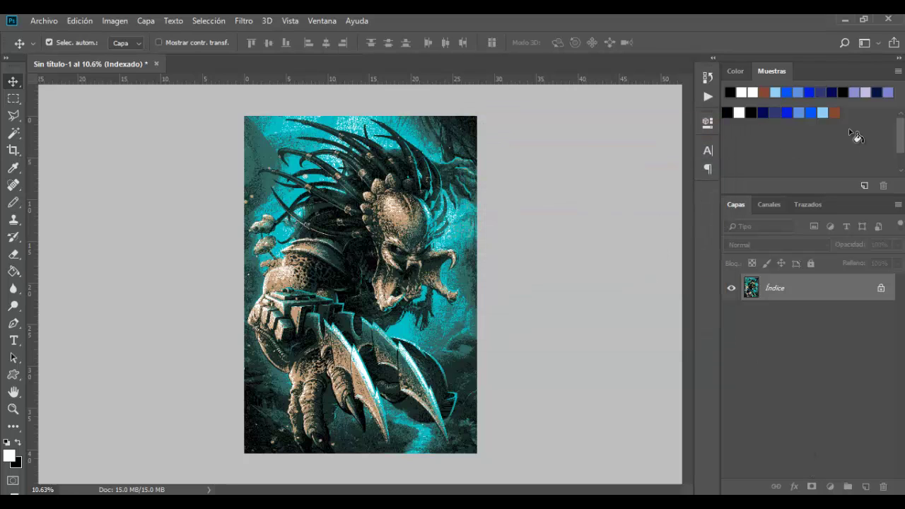
- Replace the swatches with the TABLA Color Table (*.ACT) file
{"action": "left_click", "coordinate": [898, 71]}
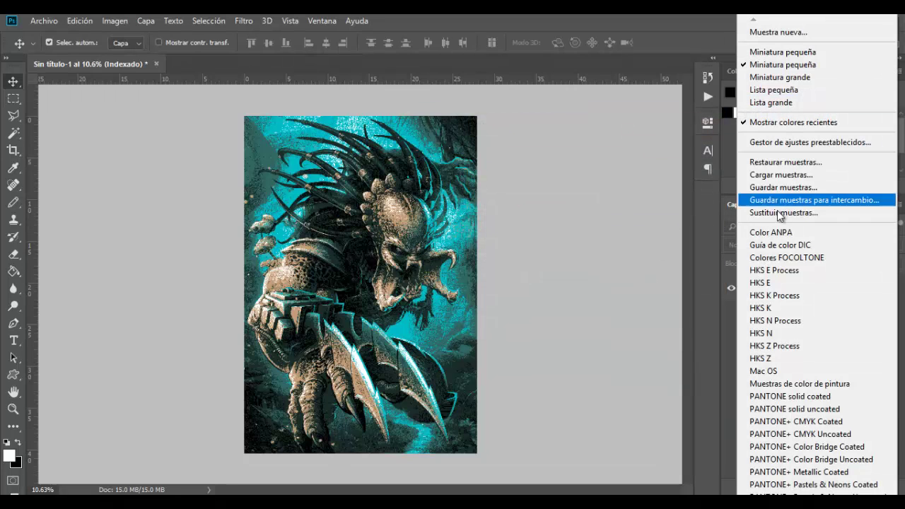
{"action": "left_click", "coordinate": [775, 213]}
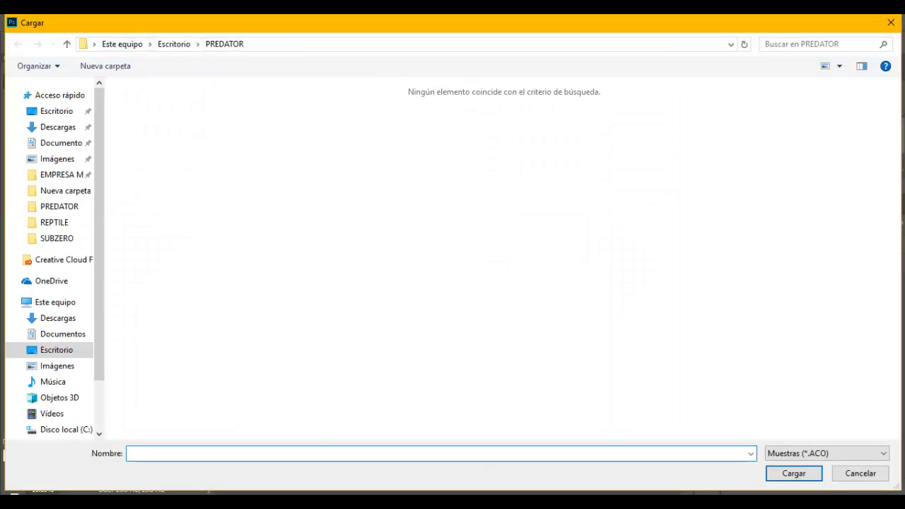
{"action": "left_click", "coordinate": [819, 452]}
{"action": "left_click", "coordinate": [806, 390]}
{"action": "left_click", "coordinate": [166, 138]}
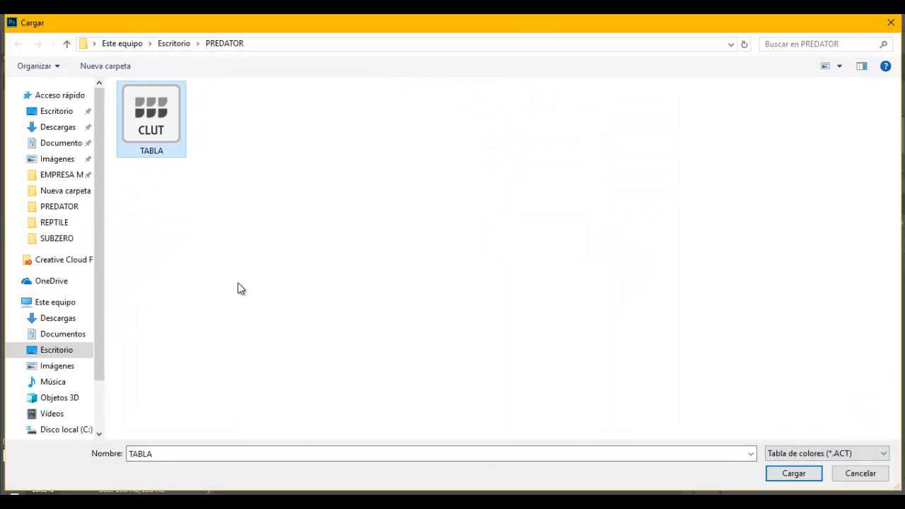
{"action": "left_click", "coordinate": [789, 475]}
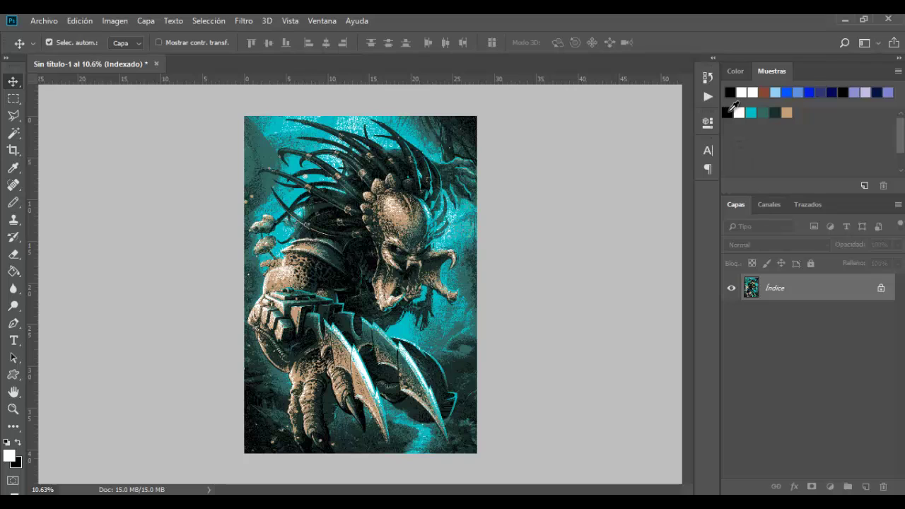
- Select the sampled dark colour with Color Range at fuzziness 100
{"action": "left_click", "coordinate": [768, 204]}
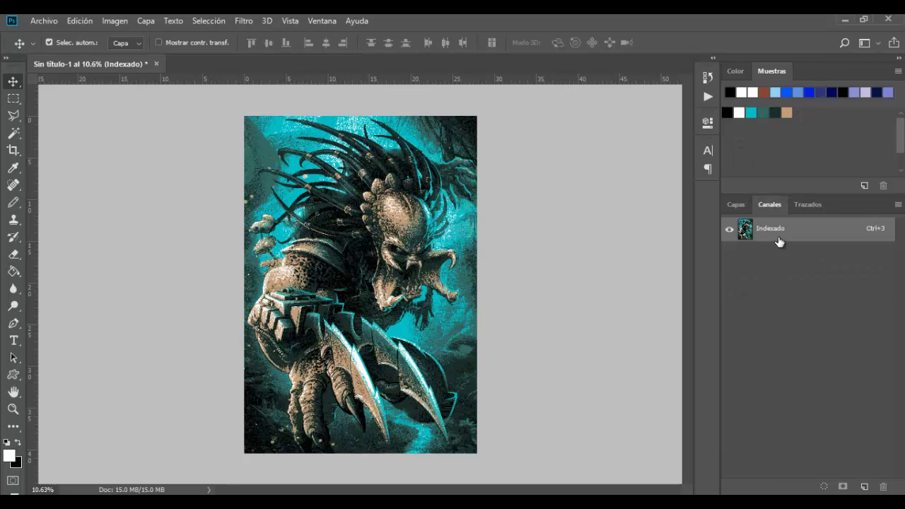
{"action": "left_click", "coordinate": [211, 21]}
{"action": "left_click", "coordinate": [242, 147]}
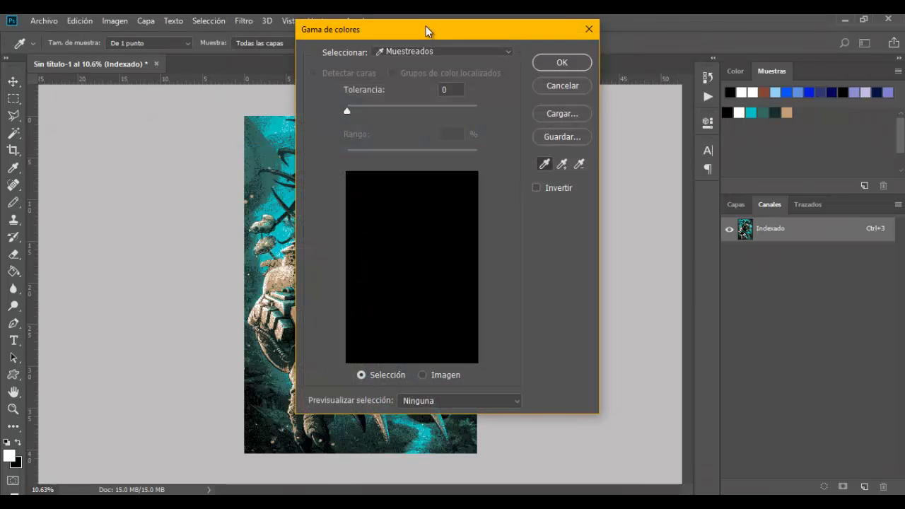
{"action": "left_click_drag", "start_coordinate": [429, 28], "coordinate": [183, 67]}
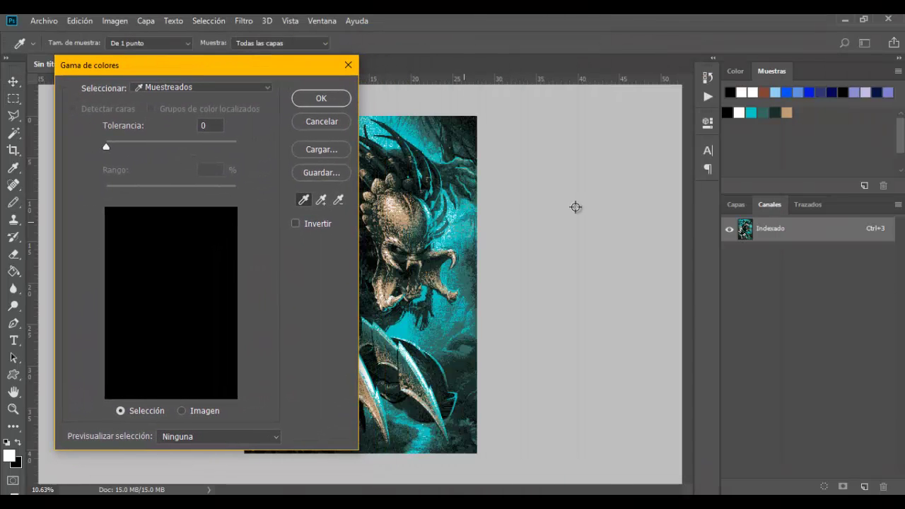
{"action": "left_click", "coordinate": [738, 112]}
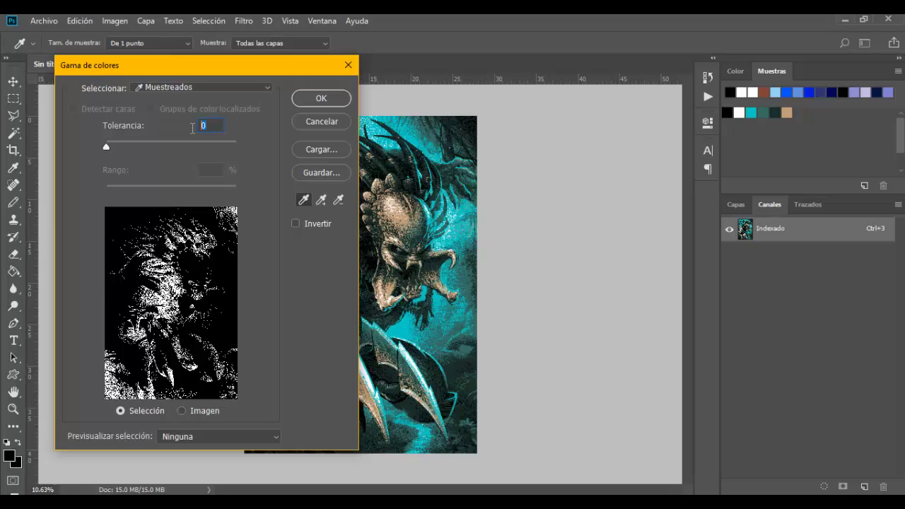
{"action": "type", "text": "100"}
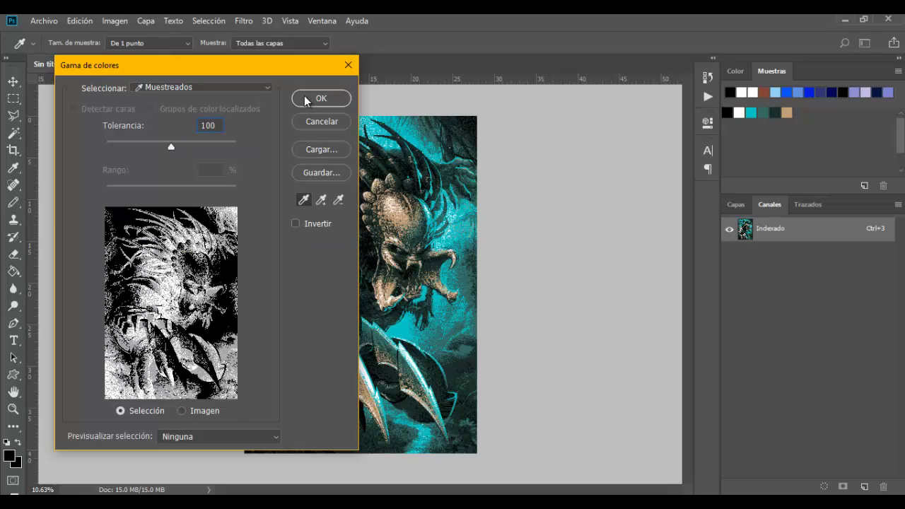
{"action": "left_click", "coordinate": [321, 98]}
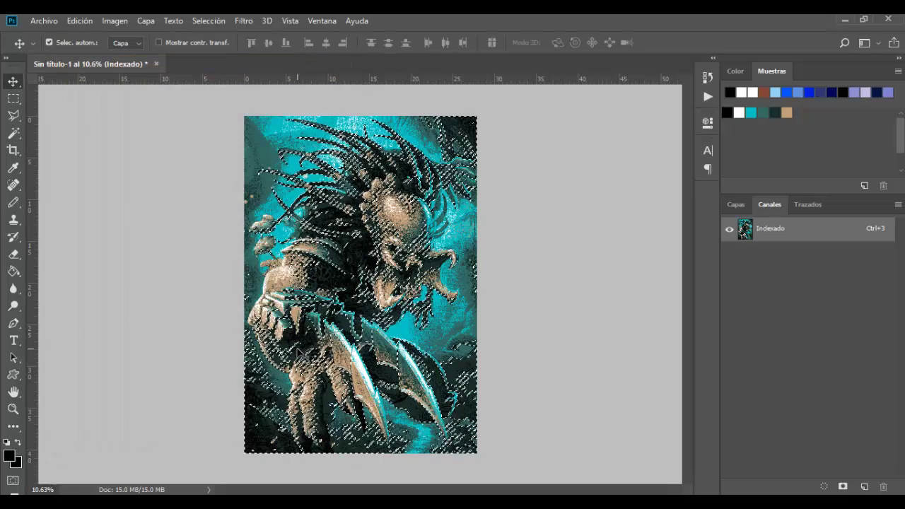
- Turn the selection into a black spot channel named Negro, then hide it
{"action": "left_click", "coordinate": [898, 204]}
{"action": "left_click", "coordinate": [840, 260]}
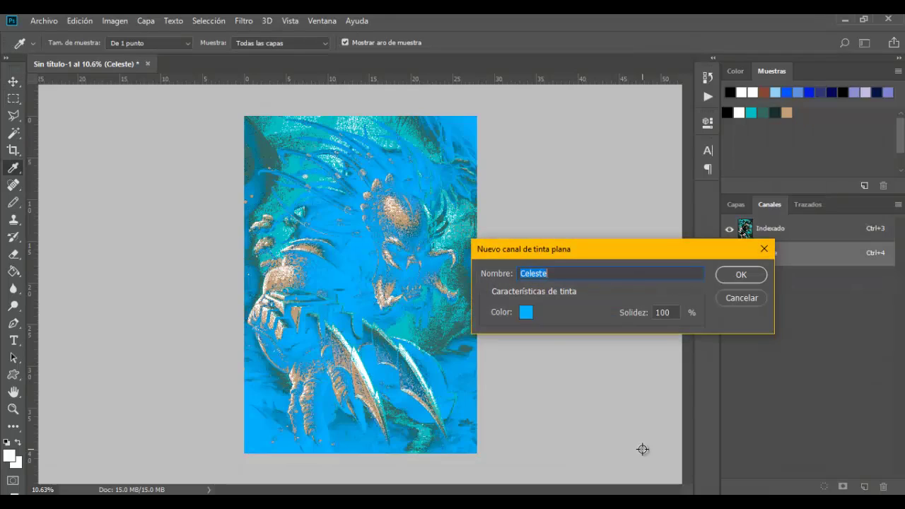
{"action": "left_click", "coordinate": [526, 312]}
{"action": "left_click_drag", "start_coordinate": [546, 306], "coordinate": [686, 373]}
{"action": "left_click_drag", "start_coordinate": [681, 127], "coordinate": [398, 152]}
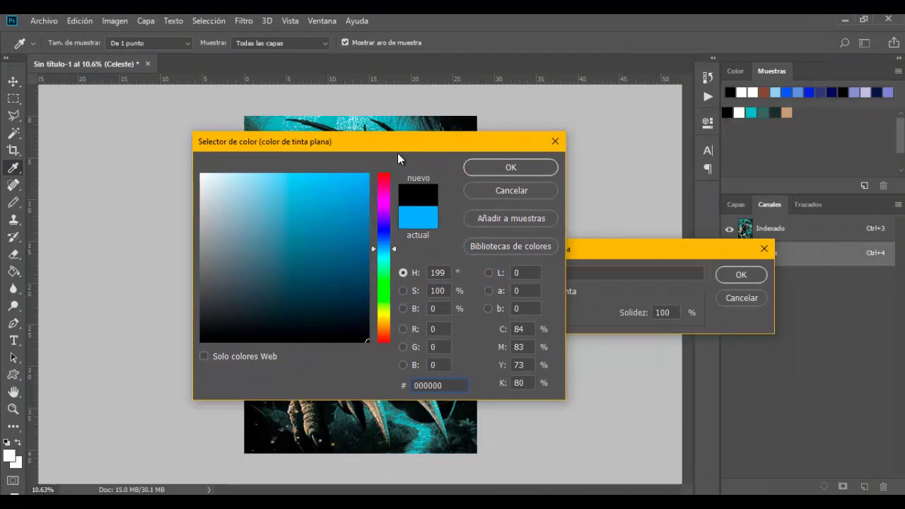
{"action": "left_click", "coordinate": [728, 109]}
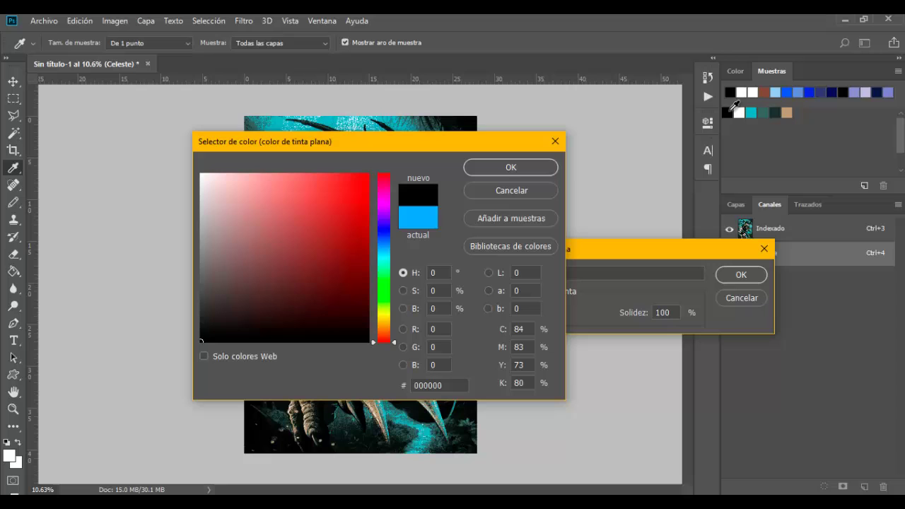
{"action": "left_click", "coordinate": [506, 169]}
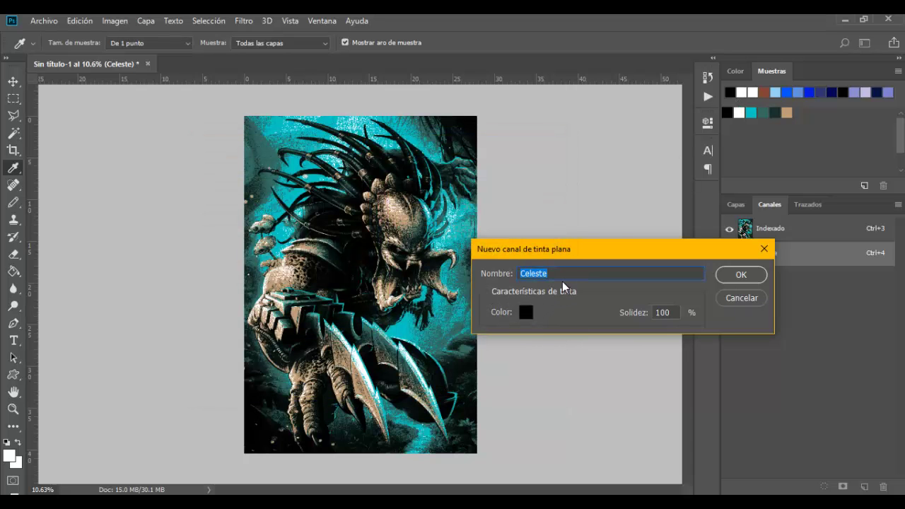
{"action": "type", "text": "Negro"}
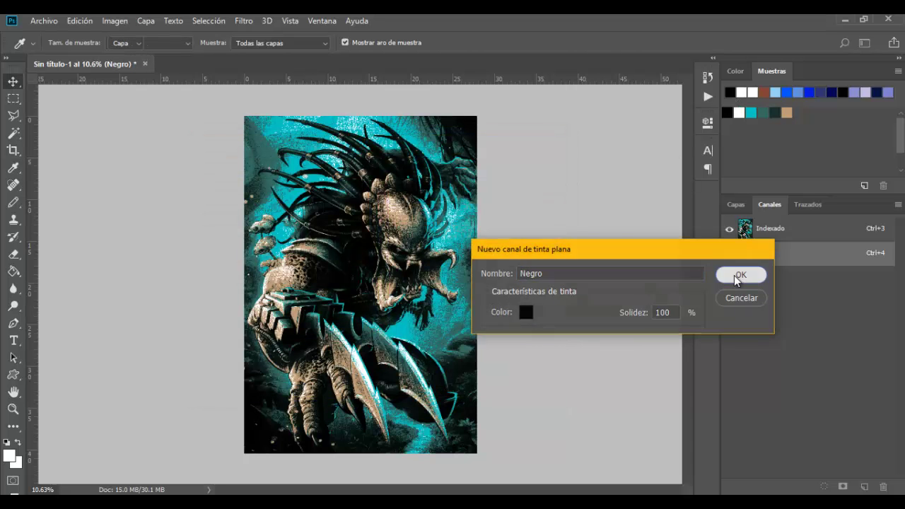
{"action": "left_click", "coordinate": [740, 274]}
{"action": "left_click", "coordinate": [729, 252]}
{"action": "left_click", "coordinate": [767, 233]}
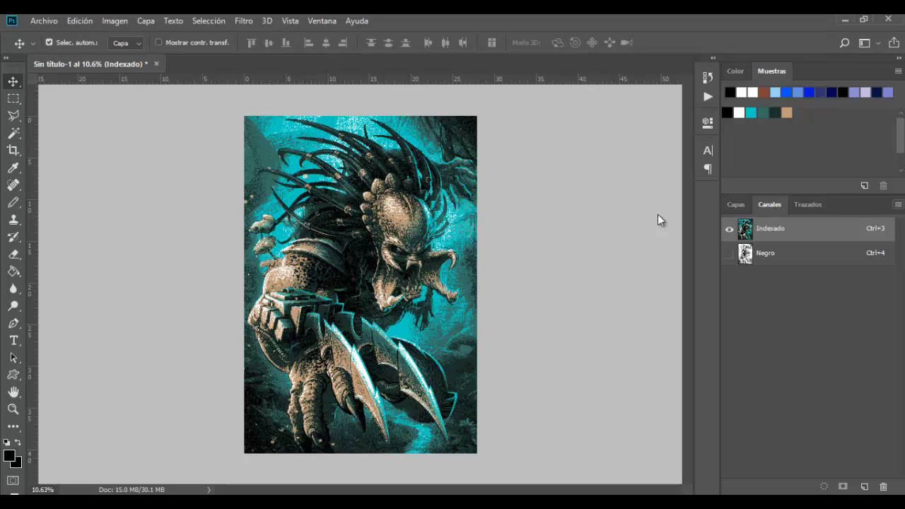
- Select the bright highlights with Color Range
{"action": "left_click", "coordinate": [208, 21]}
{"action": "left_click", "coordinate": [229, 149]}
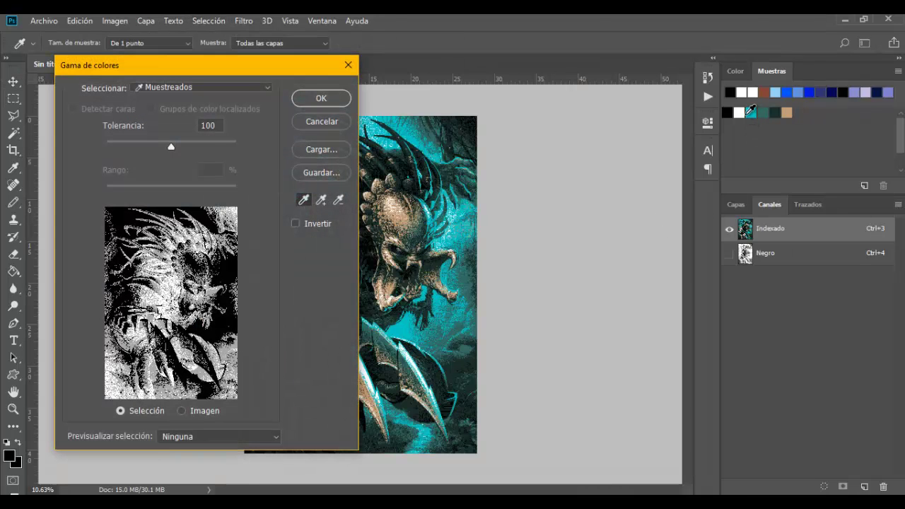
{"action": "left_click", "coordinate": [741, 113]}
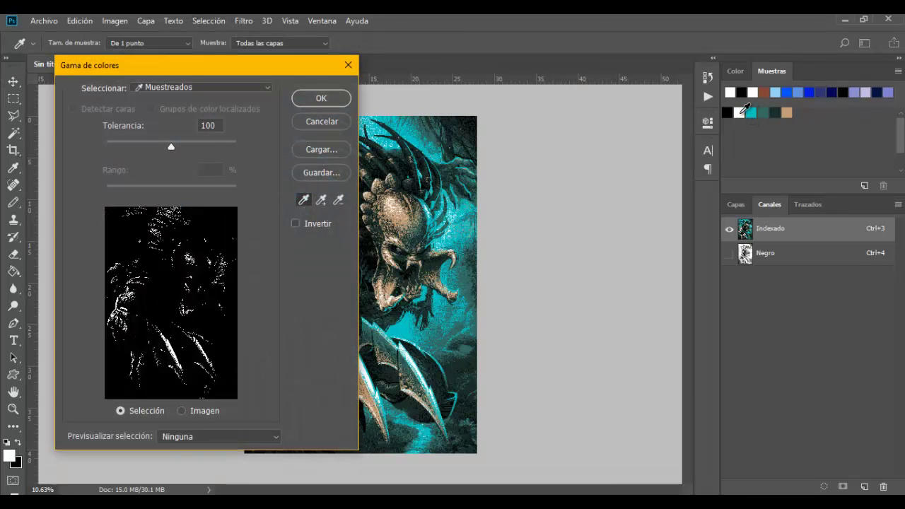
{"action": "left_click", "coordinate": [344, 102]}
- Turn the highlight selection into a white spot channel named Blanco
{"action": "left_click", "coordinate": [898, 204]}
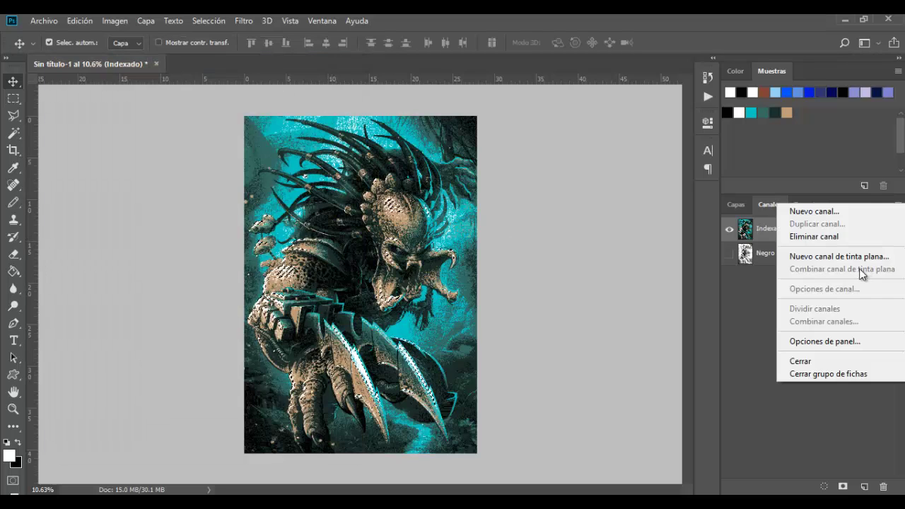
{"action": "left_click", "coordinate": [840, 257]}
{"action": "left_click", "coordinate": [529, 317]}
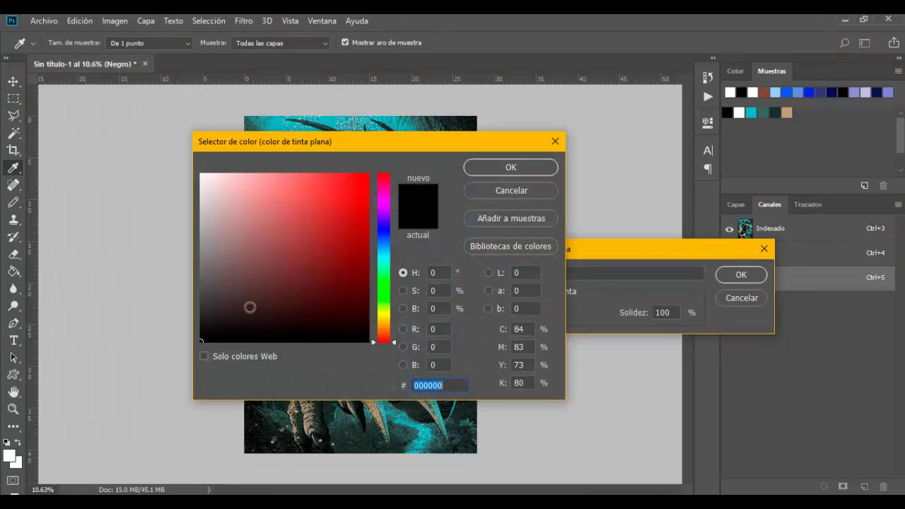
{"action": "left_click", "coordinate": [739, 113]}
{"action": "left_click", "coordinate": [510, 166]}
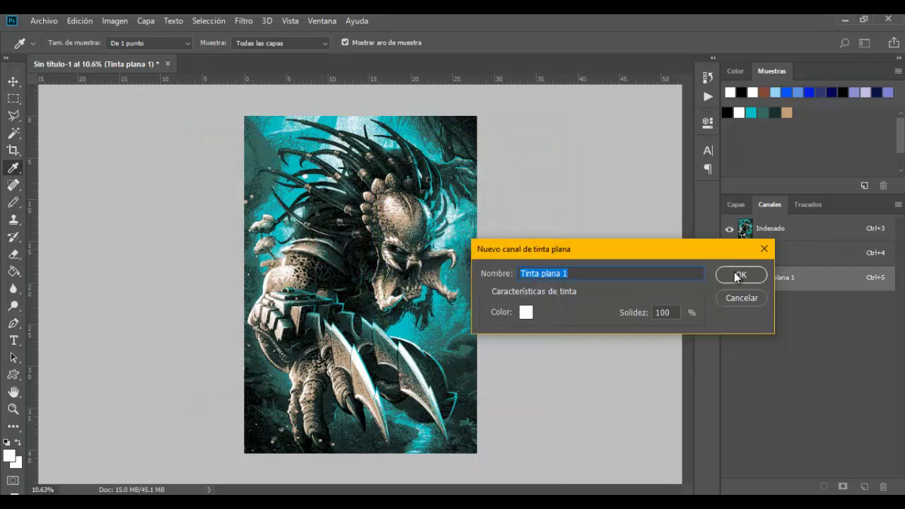
{"action": "type", "text": "Blanco"}
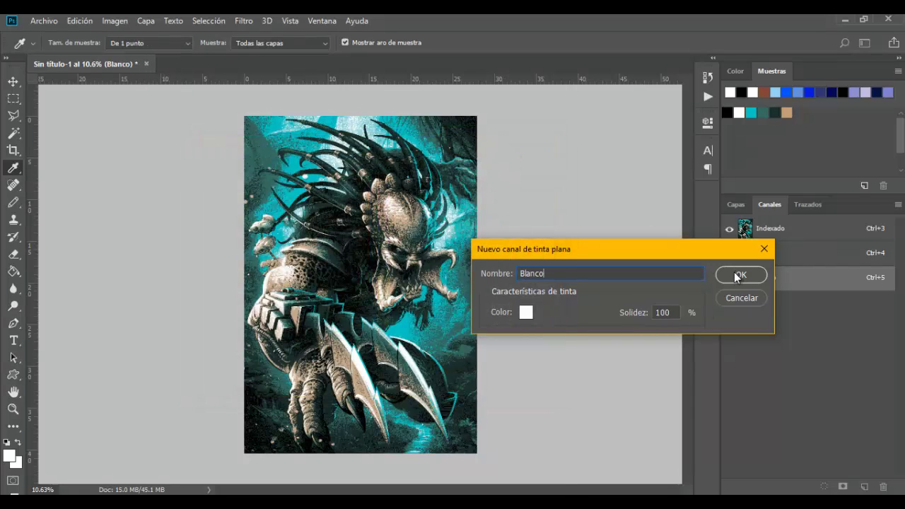
{"action": "left_click", "coordinate": [736, 274]}
{"action": "key", "text": "v"}
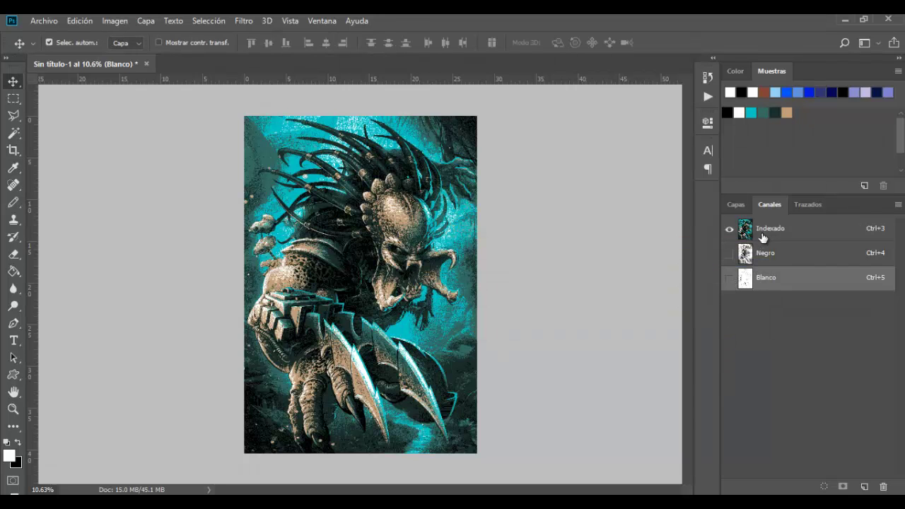
{"action": "left_click", "coordinate": [765, 233]}
- Select the cyan areas with Color Range, sampling cyan from the swatches
{"action": "left_click", "coordinate": [209, 21]}
{"action": "left_click", "coordinate": [234, 149]}
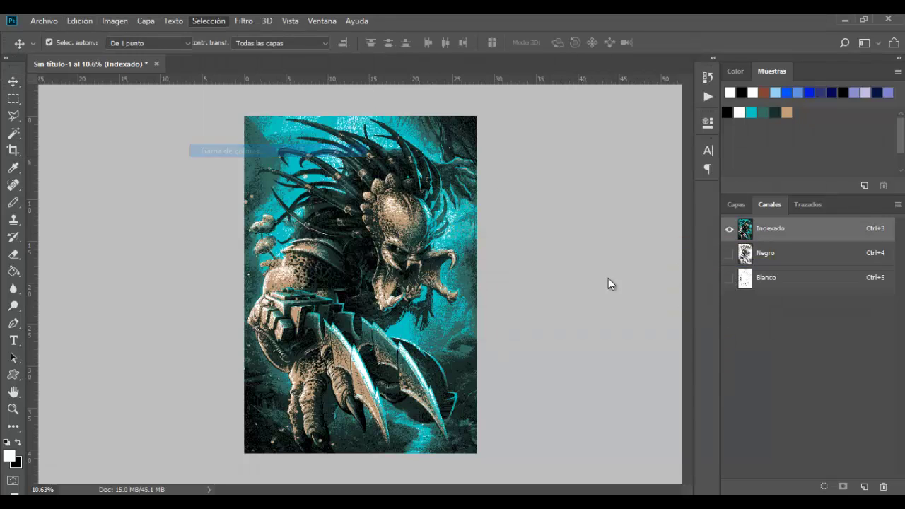
{"action": "left_click", "coordinate": [750, 112]}
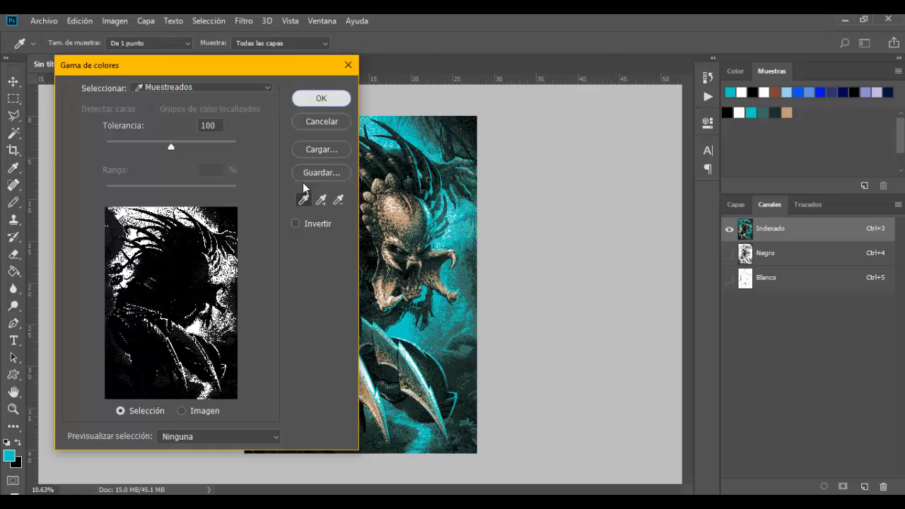
{"action": "left_click", "coordinate": [320, 99]}
- Turn the cyan selection into a cyan spot channel named Celeste
{"action": "left_click", "coordinate": [898, 205]}
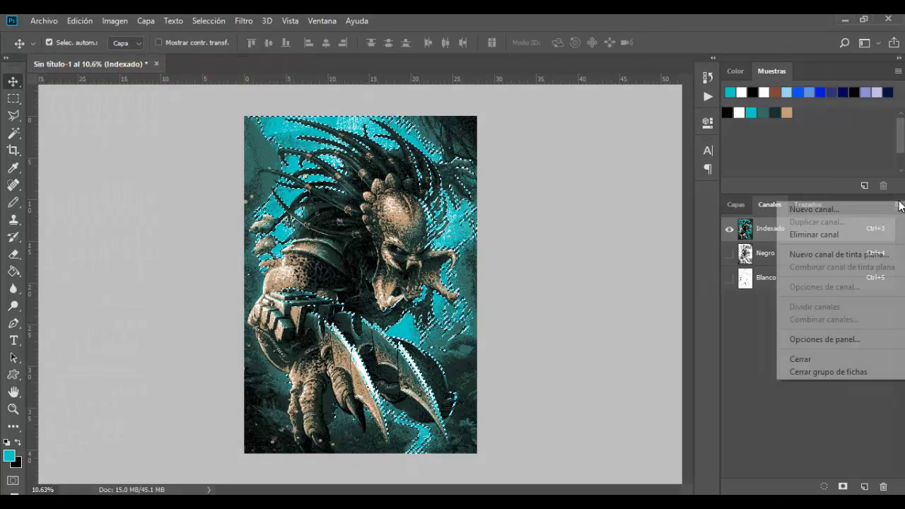
{"action": "left_click", "coordinate": [828, 255]}
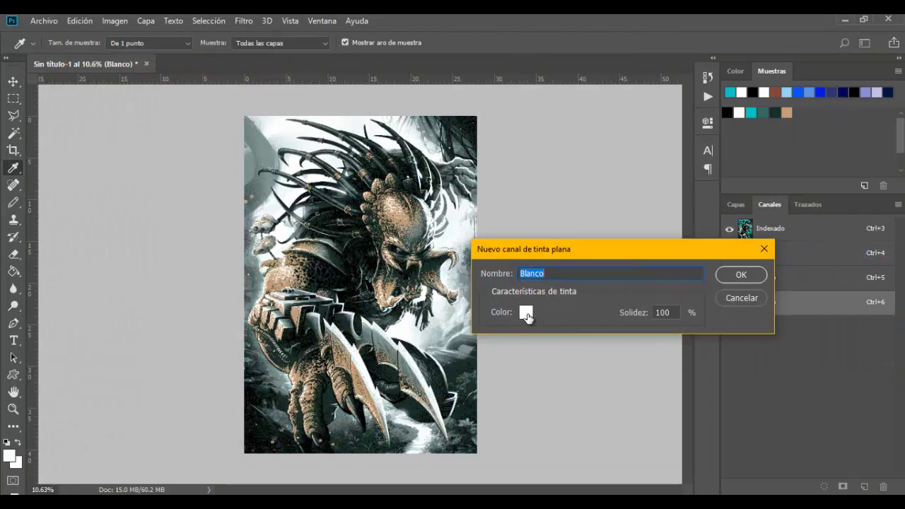
{"action": "left_click", "coordinate": [526, 312]}
{"action": "left_click", "coordinate": [751, 112]}
{"action": "left_click", "coordinate": [538, 166]}
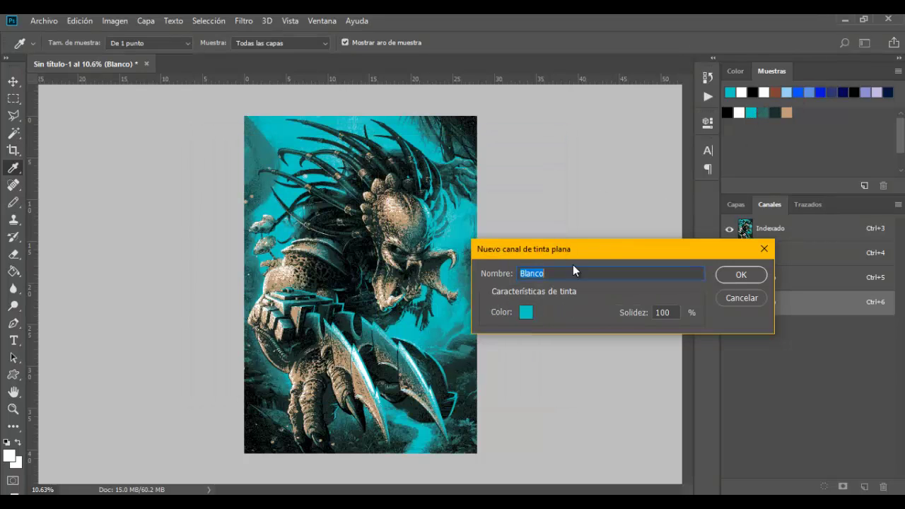
{"action": "type", "text": "C"}
{"action": "key", "text": "BackSpace"}
{"action": "type", "text": "C"}
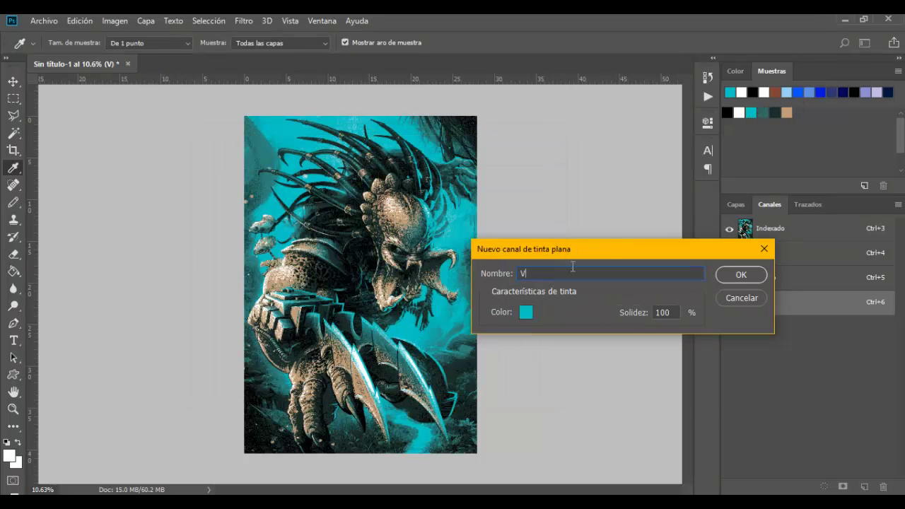
{"action": "key", "text": "BackSpace"}
{"action": "type", "text": "Celeste"}
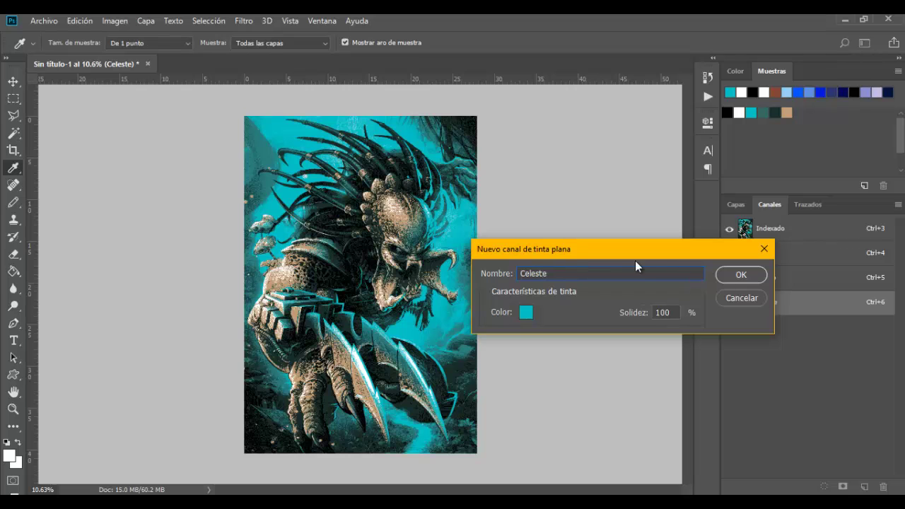
{"action": "key", "text": "Return"}
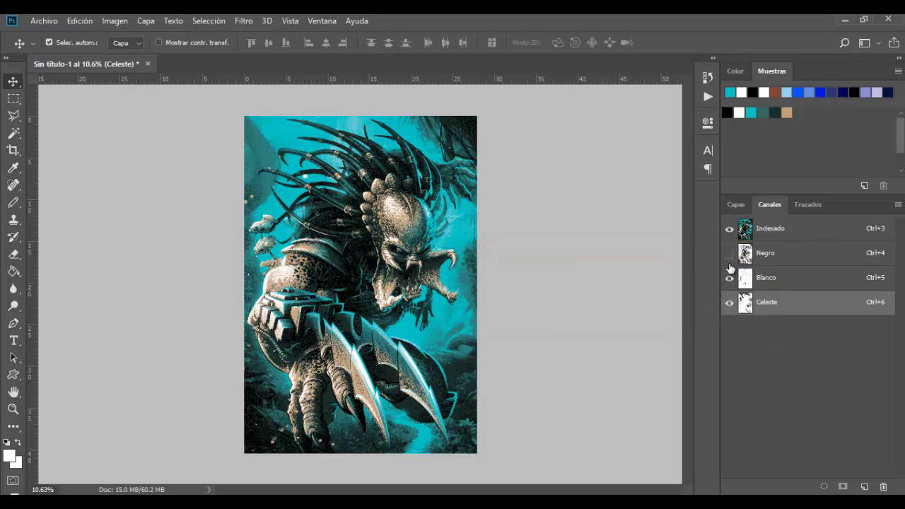
{"action": "left_click_drag", "start_coordinate": [729, 255], "coordinate": [729, 303]}
- Select the dark teal areas of the Indexado image with Color Range
{"action": "left_click", "coordinate": [767, 228]}
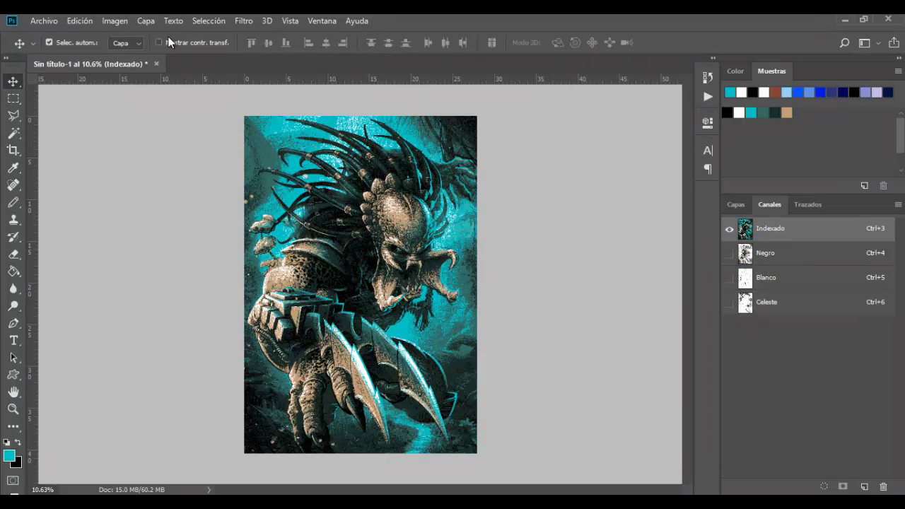
{"action": "left_click", "coordinate": [209, 20]}
{"action": "left_click", "coordinate": [224, 151]}
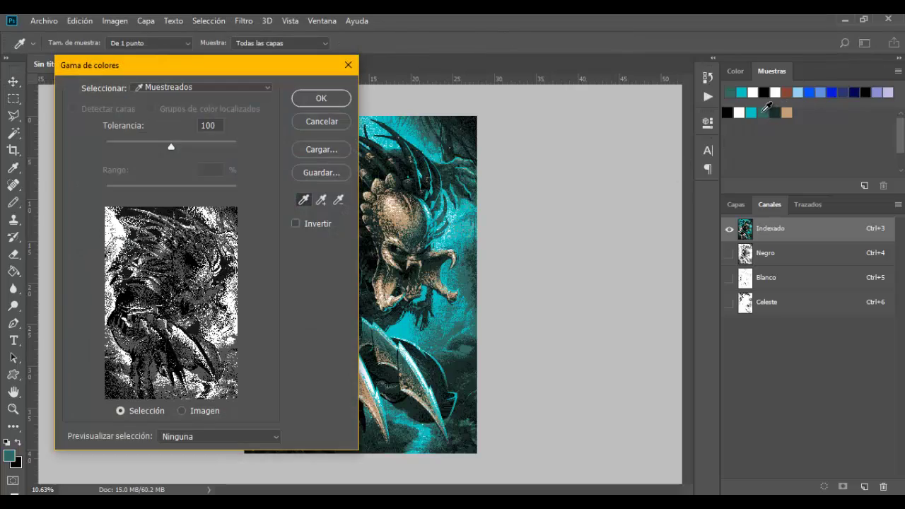
{"action": "left_click", "coordinate": [321, 99]}
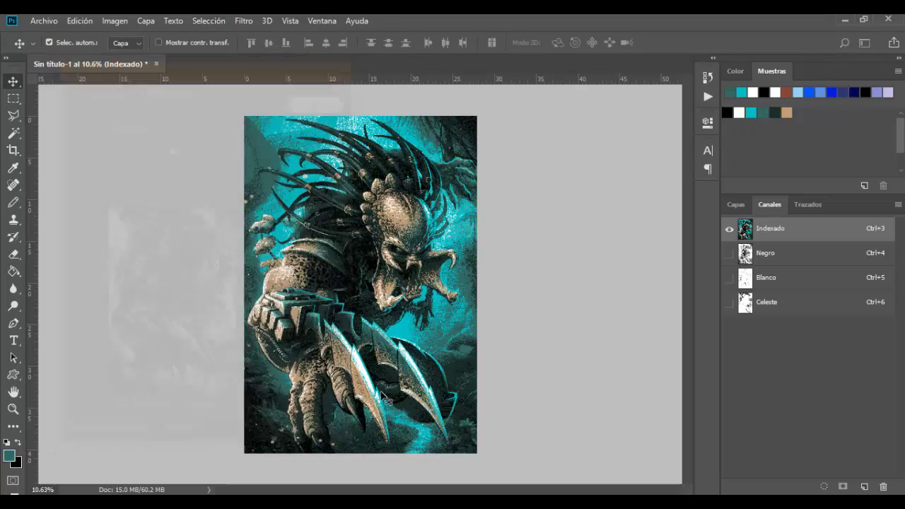
- Make a spot channel in ink colour 476662 named Celeste Osc
{"action": "left_click", "coordinate": [898, 205]}
{"action": "left_click", "coordinate": [850, 260]}
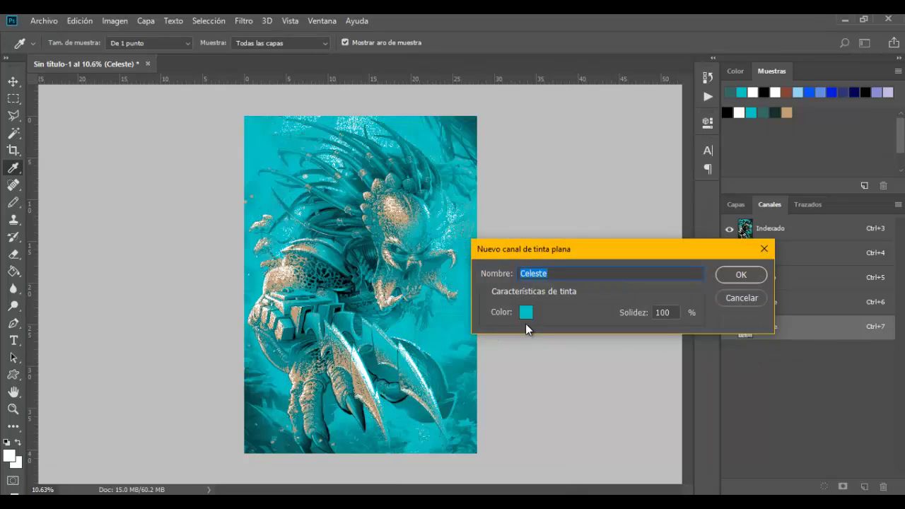
{"action": "left_click", "coordinate": [526, 313]}
{"action": "left_click", "coordinate": [764, 112]}
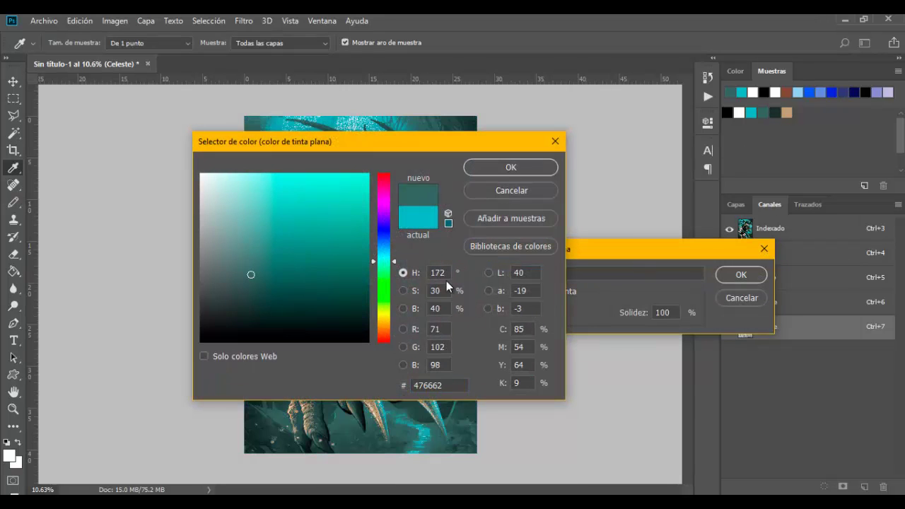
{"action": "left_click", "coordinate": [500, 172]}
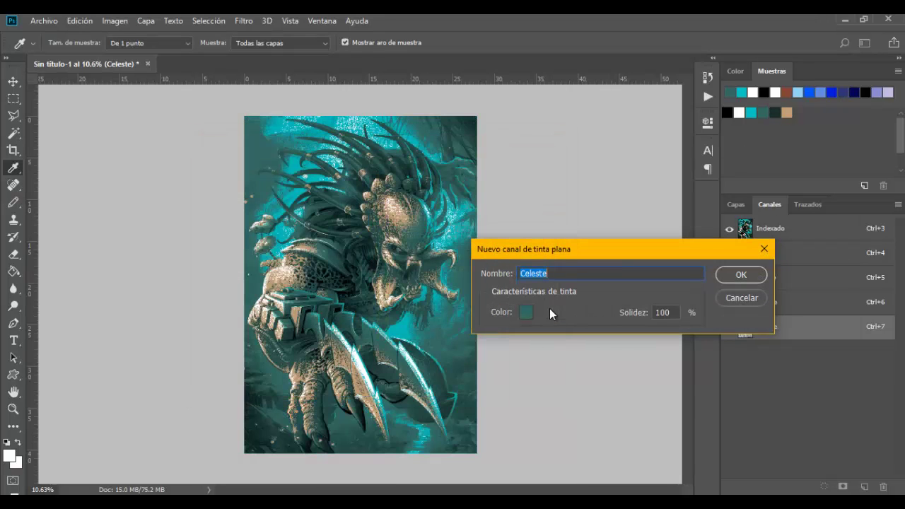
{"action": "left_click", "coordinate": [552, 276]}
{"action": "type", "text": "Osc"}
{"action": "left_click", "coordinate": [739, 277]}
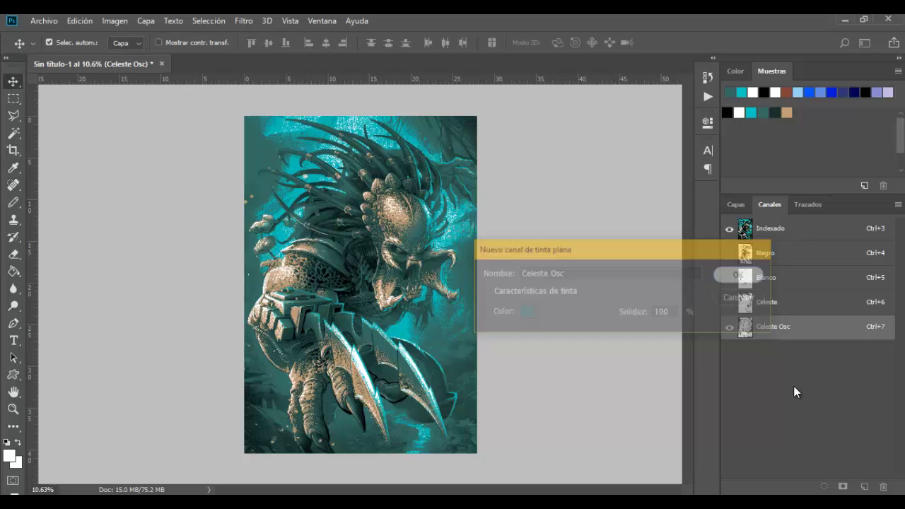
- Select the darker green areas with Color Range, sampling from the swatches
{"action": "left_click", "coordinate": [209, 21]}
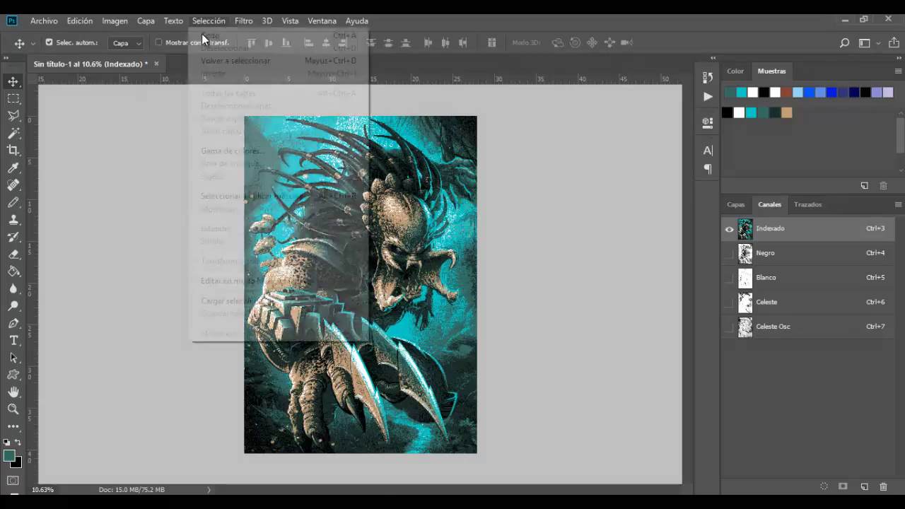
{"action": "left_click", "coordinate": [234, 148]}
{"action": "left_click", "coordinate": [778, 112]}
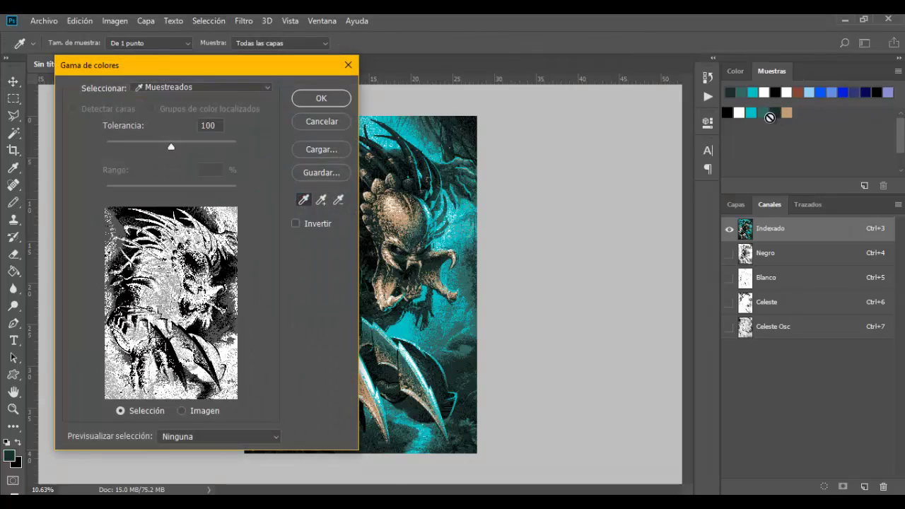
{"action": "left_click", "coordinate": [314, 102]}
- Make a spot channel in ink colour 25302c named Celeste Osc2, then hide it
{"action": "left_click", "coordinate": [898, 204]}
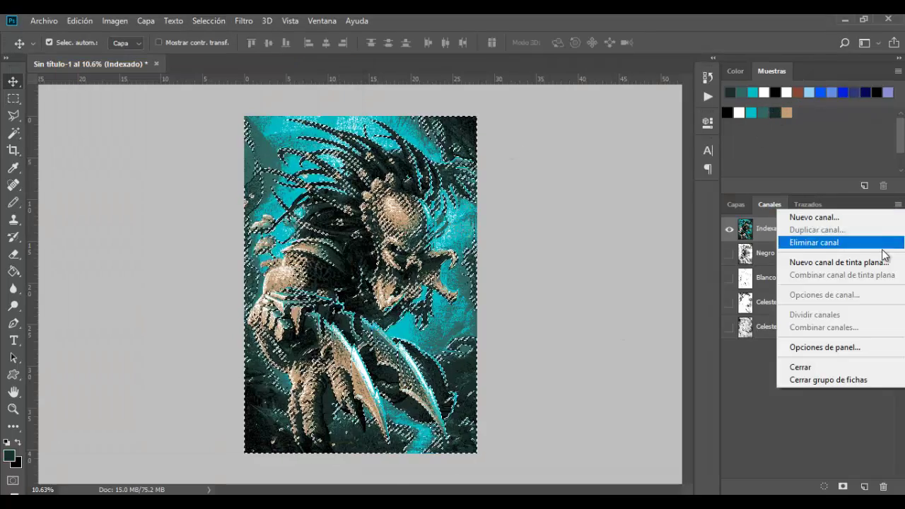
{"action": "left_click", "coordinate": [837, 259]}
{"action": "left_click", "coordinate": [526, 311]}
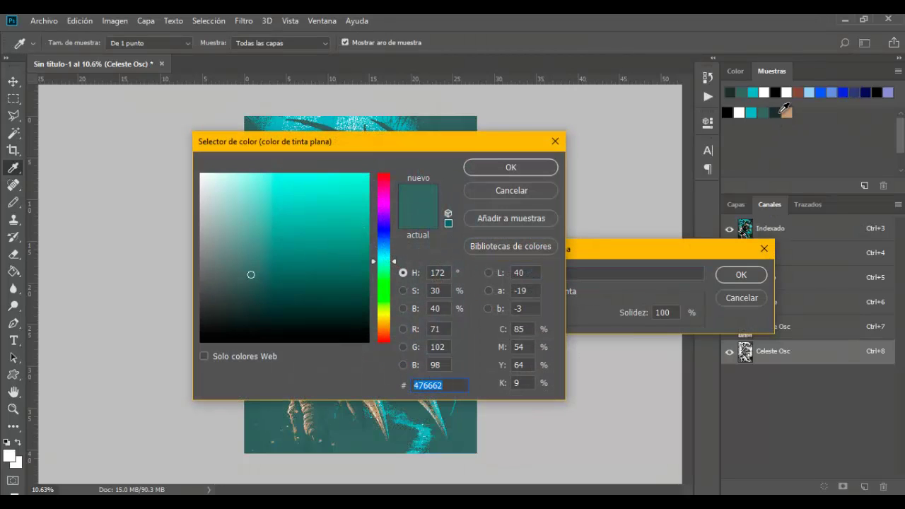
{"action": "left_click", "coordinate": [238, 310]}
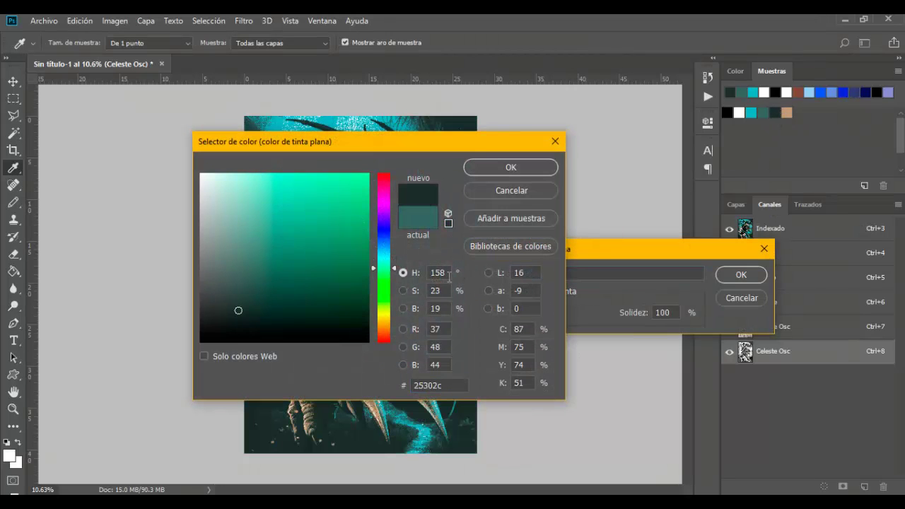
{"action": "left_click", "coordinate": [504, 168]}
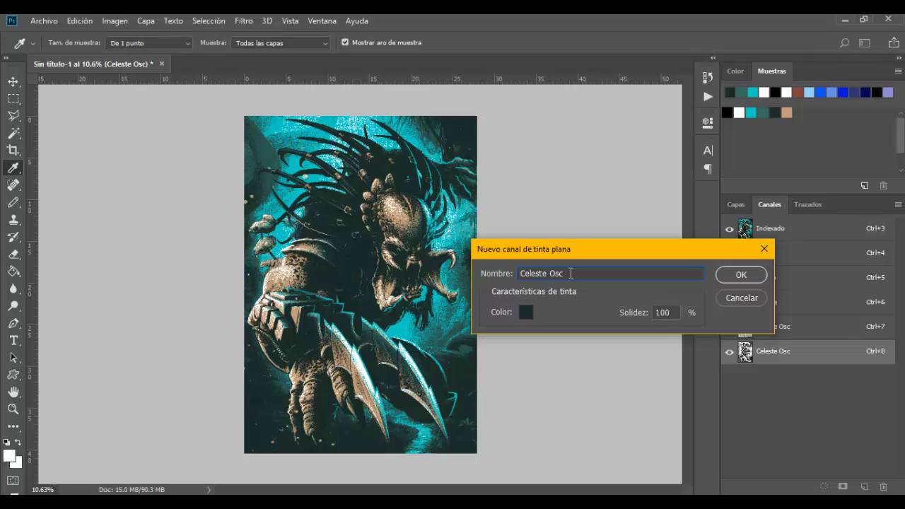
{"action": "type", "text": "2"}
{"action": "left_click", "coordinate": [742, 275]}
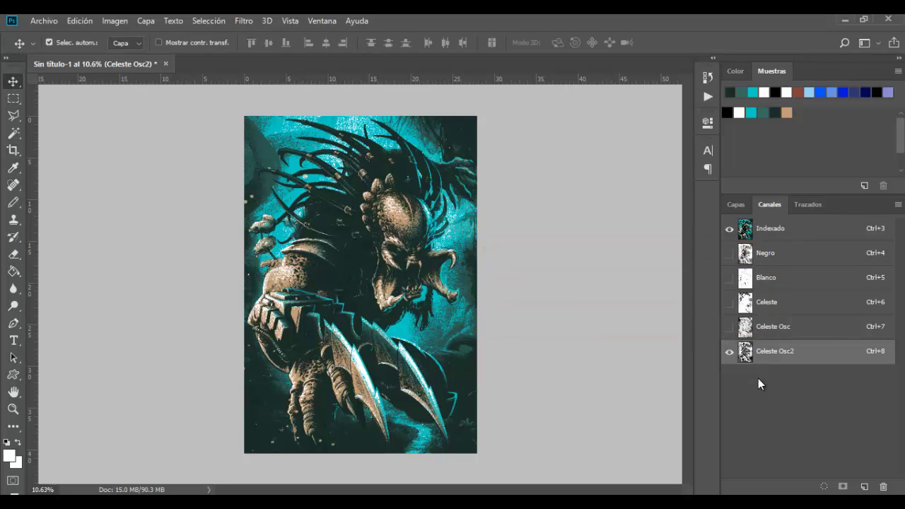
{"action": "left_click", "coordinate": [729, 352]}
{"action": "left_click", "coordinate": [774, 241]}
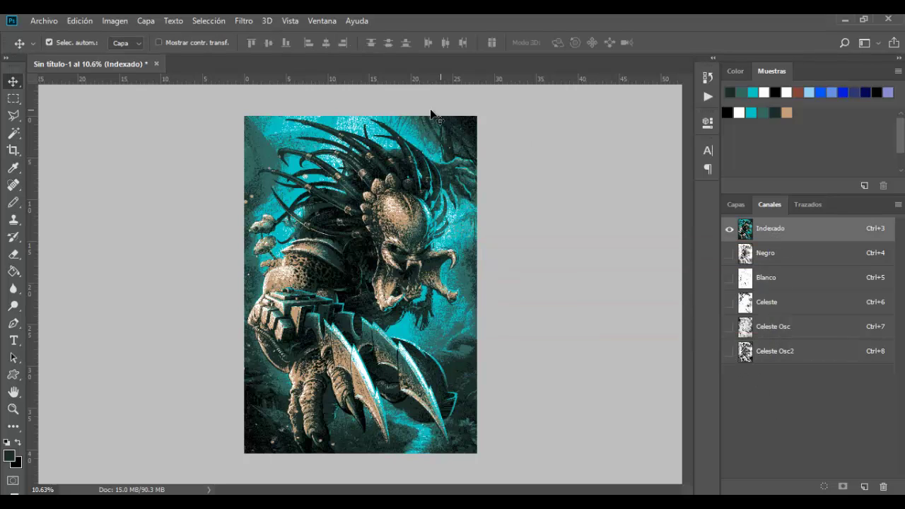
- Select the illustration's tan areas with Color Range by sampling the tan swatch
{"action": "left_click", "coordinate": [193, 20]}
{"action": "left_click", "coordinate": [225, 146]}
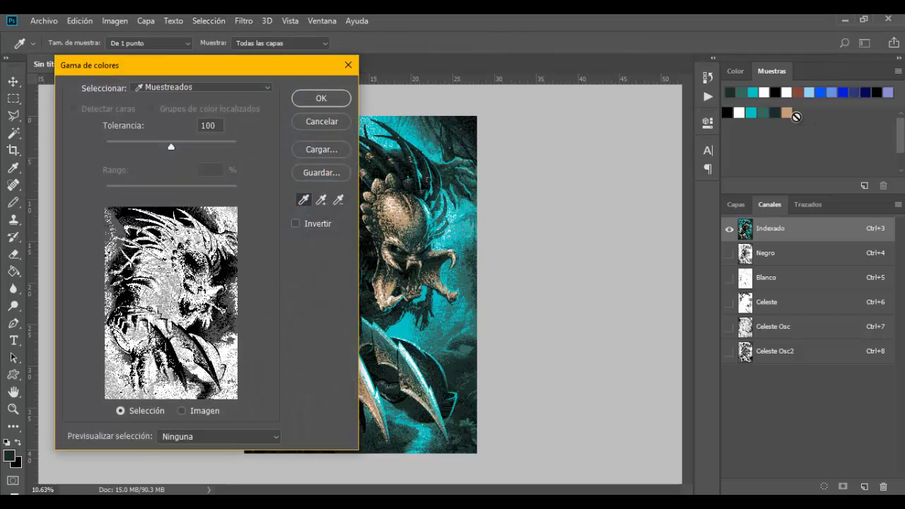
{"action": "left_click", "coordinate": [787, 115]}
{"action": "left_click", "coordinate": [321, 98]}
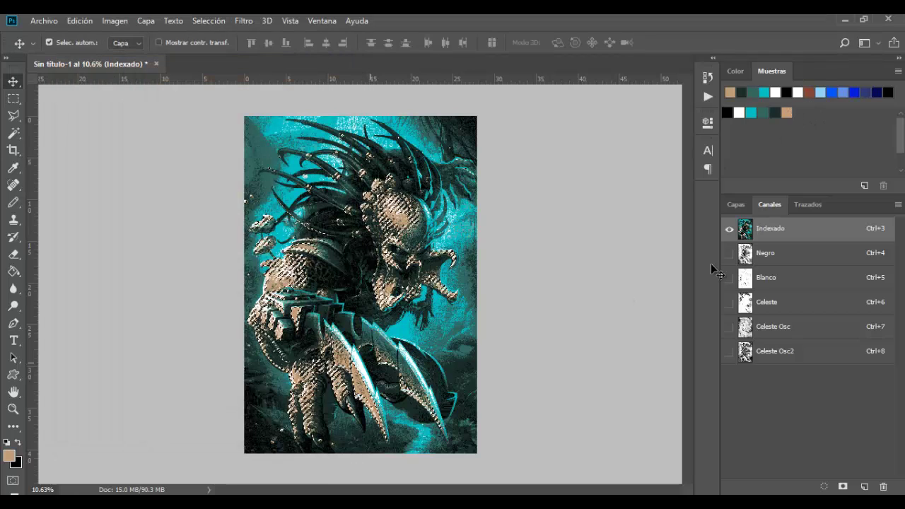
- Create a spot channel named Cafe with tan ink b89c76 from the selection
{"action": "left_click", "coordinate": [897, 204]}
{"action": "left_click", "coordinate": [839, 256]}
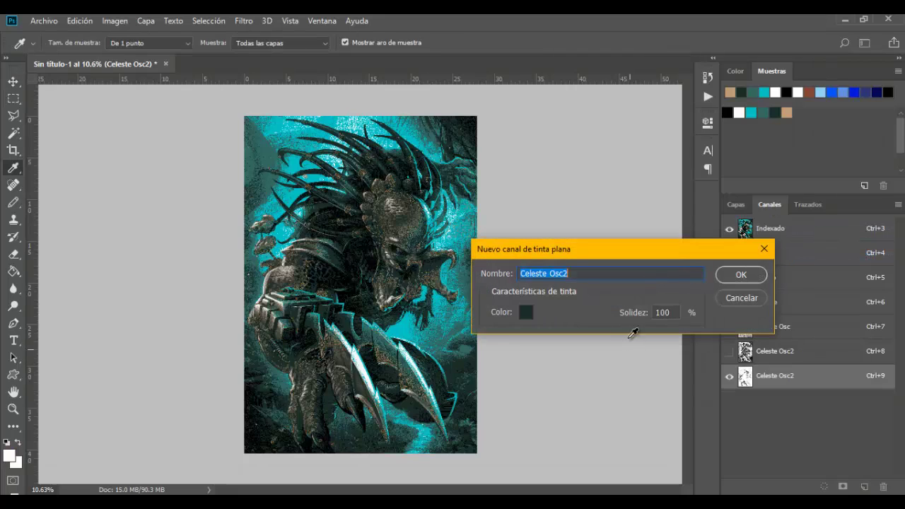
{"action": "type", "text": "Cafe"}
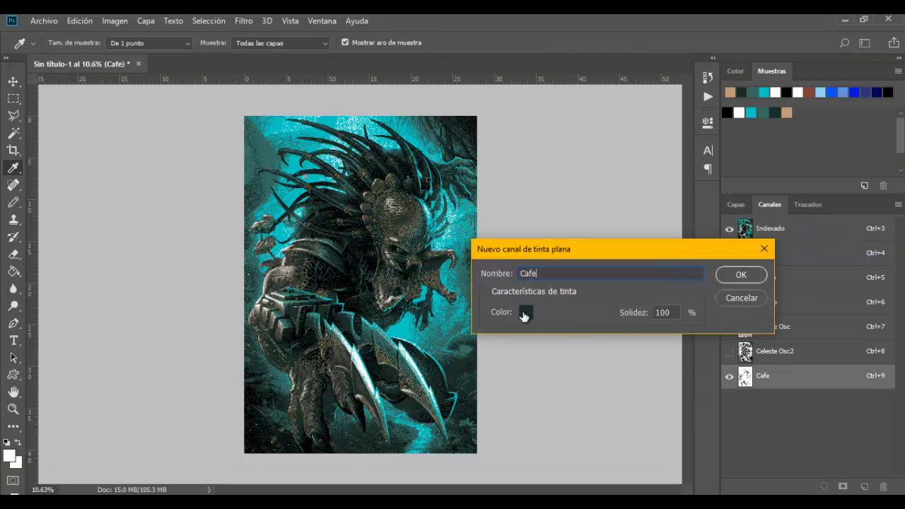
{"action": "left_click", "coordinate": [526, 312]}
{"action": "left_click", "coordinate": [787, 113]}
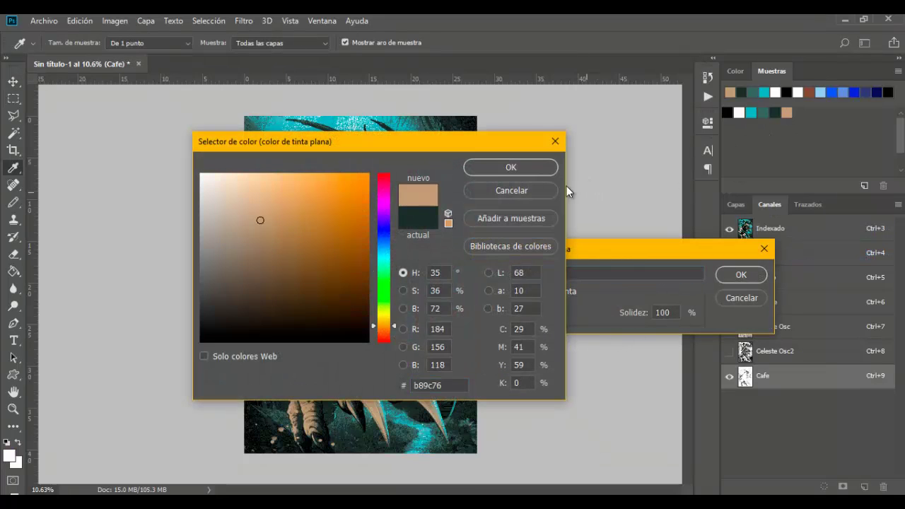
{"action": "left_click", "coordinate": [510, 167]}
{"action": "key", "text": "Return"}
- Show all spot plates, hide Indexado, and reorder to Negro, Cafe, Celeste Osc2, Blanco, Celeste Osc, Celeste
{"action": "key", "text": "v"}
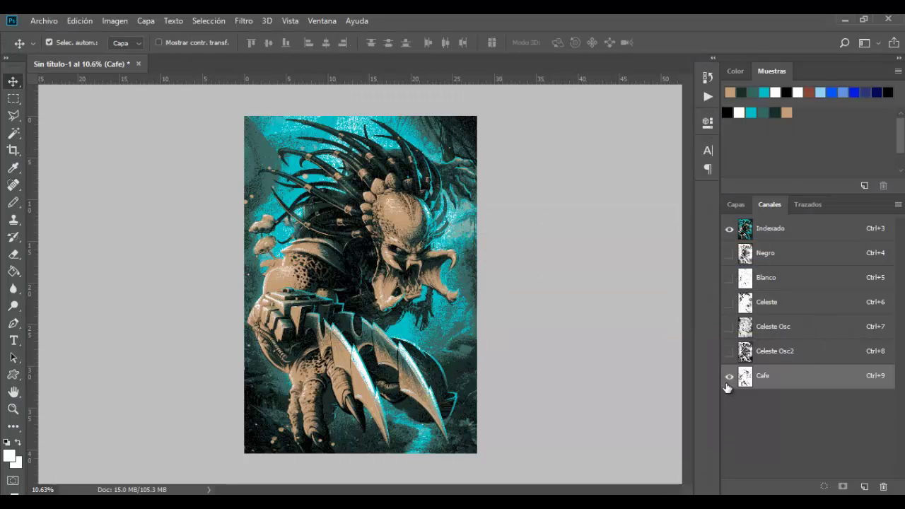
{"action": "left_click_drag", "start_coordinate": [730, 351], "coordinate": [729, 252]}
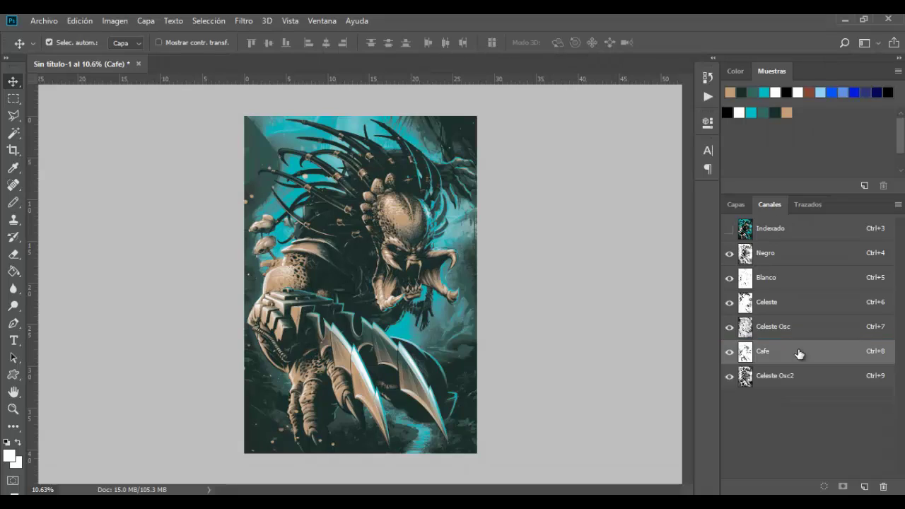
{"action": "mouse_move", "coordinate": [804, 386]}
{"action": "left_mouse_down"}
{"action": "mouse_move", "coordinate": [790, 277]}
{"action": "mouse_move", "coordinate": [795, 382]}
{"action": "left_mouse_up"}
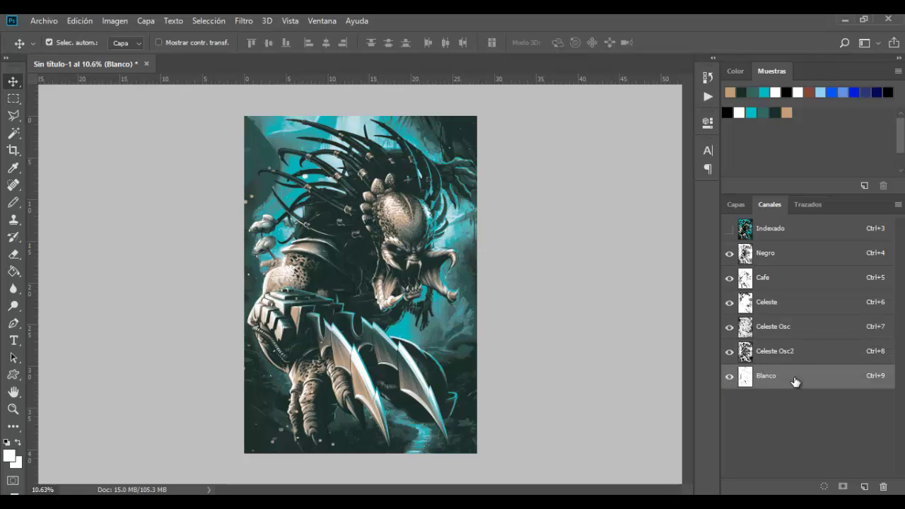
{"action": "left_click_drag", "start_coordinate": [788, 309], "coordinate": [800, 384]}
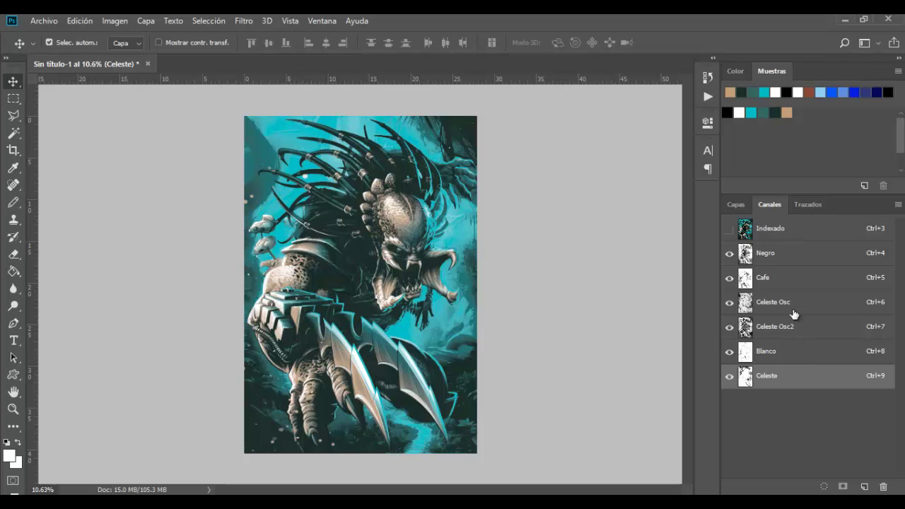
{"action": "mouse_move", "coordinate": [794, 314]}
{"action": "left_mouse_down"}
{"action": "mouse_move", "coordinate": [804, 315]}
{"action": "mouse_move", "coordinate": [816, 385]}
{"action": "mouse_move", "coordinate": [811, 355]}
{"action": "left_mouse_up"}
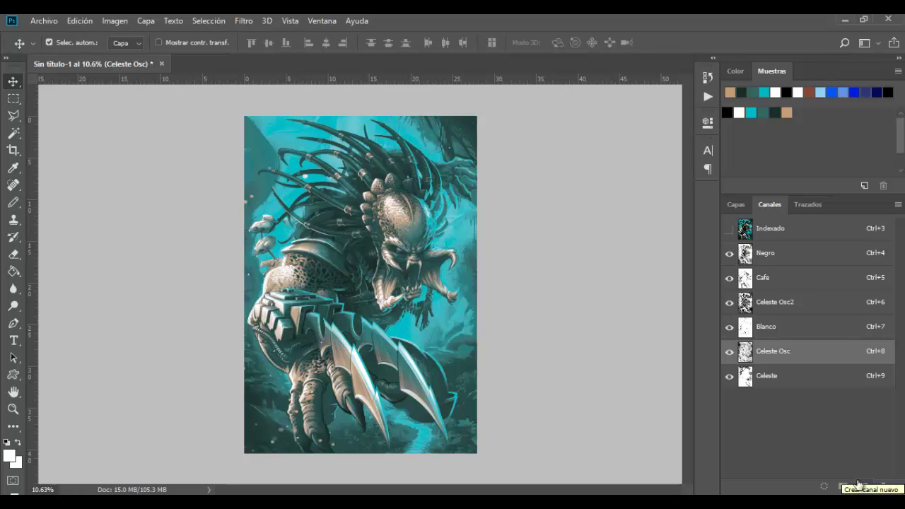
- Add an empty alpha channel, Alfa 1, and reselect the Indexado channel
{"action": "left_click", "coordinate": [769, 382]}
{"action": "left_click", "coordinate": [770, 231]}
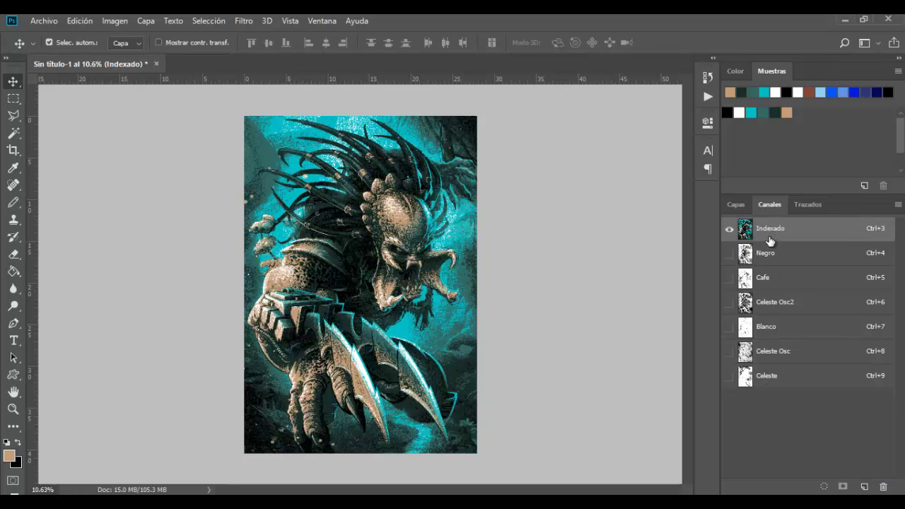
{"action": "left_click", "coordinate": [864, 486]}
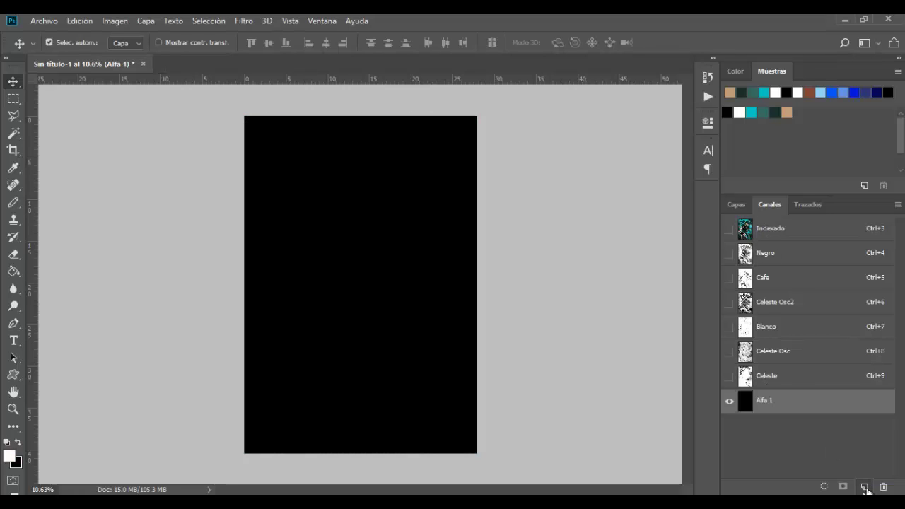
{"action": "left_click", "coordinate": [768, 234]}
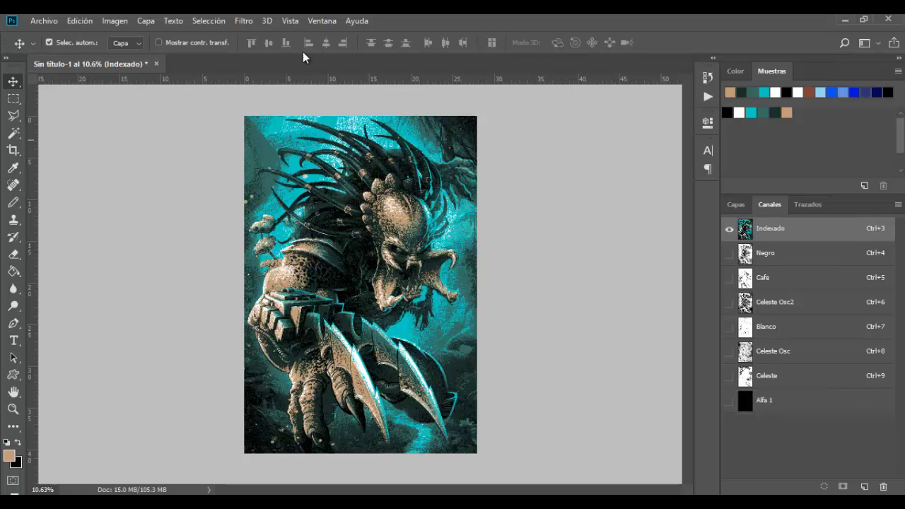
- Select all and copy the Indexado image
{"action": "left_click", "coordinate": [207, 22]}
{"action": "left_click", "coordinate": [210, 34]}
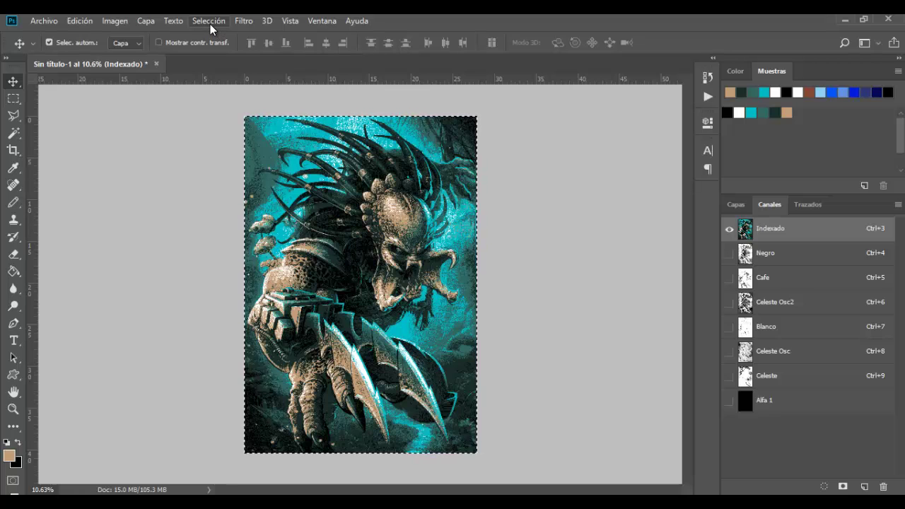
{"action": "left_click", "coordinate": [76, 21]}
{"action": "left_click", "coordinate": [127, 110]}
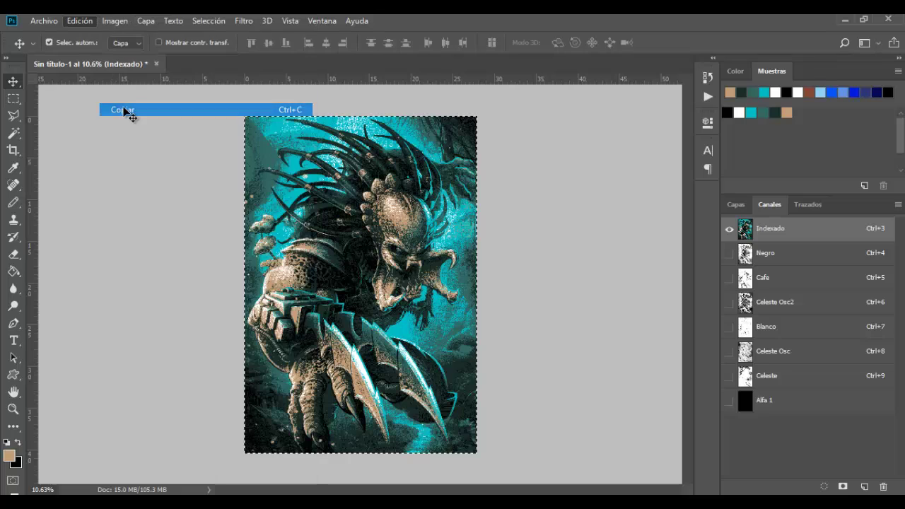
- Paste the copied artwork into Alfa 1, deselect, and invert its tones
{"action": "left_click", "coordinate": [777, 401]}
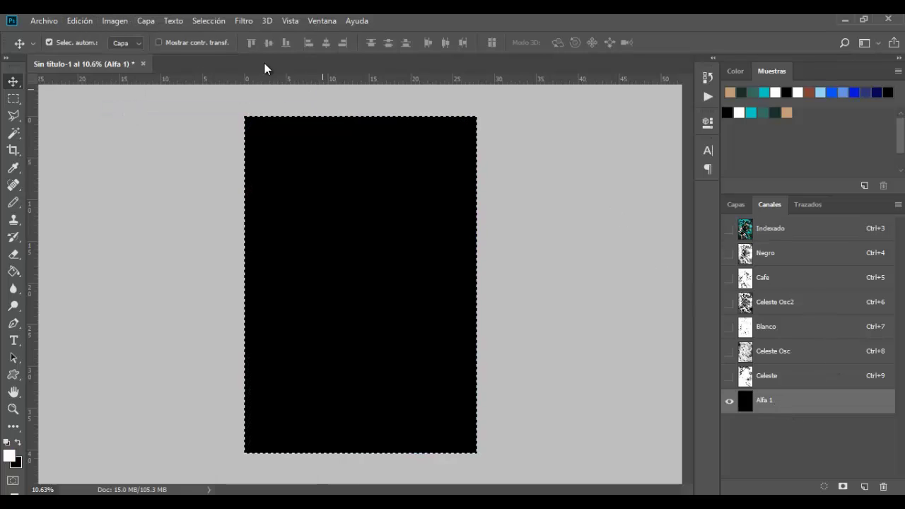
{"action": "left_click", "coordinate": [206, 23]}
{"action": "left_click", "coordinate": [219, 48]}
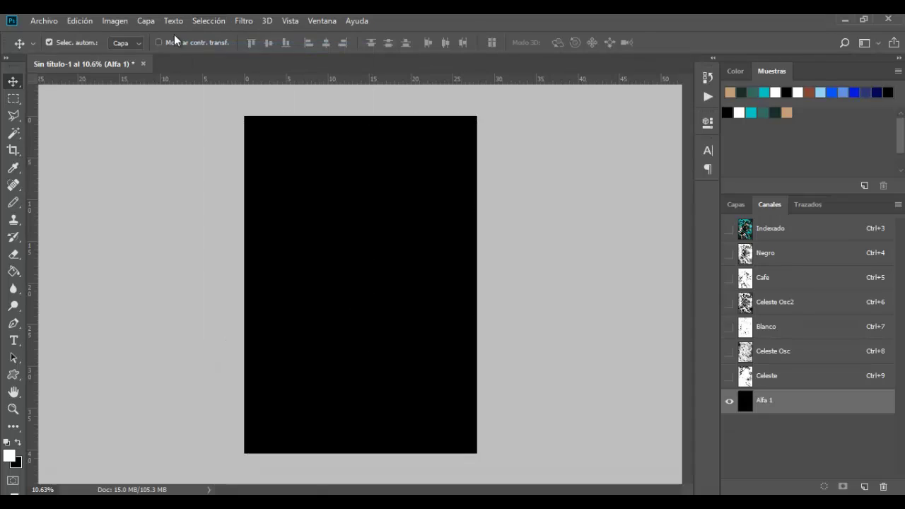
{"action": "left_click", "coordinate": [87, 22]}
{"action": "left_click", "coordinate": [130, 132]}
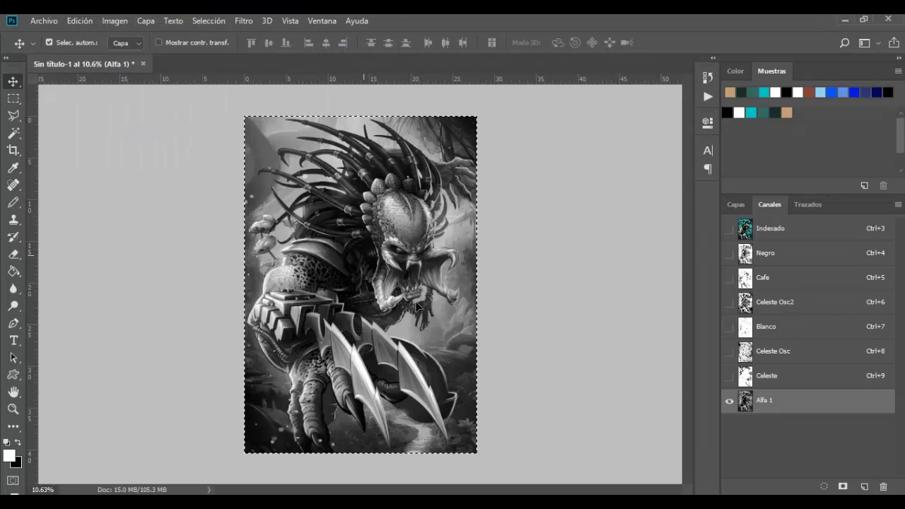
{"action": "left_click", "coordinate": [207, 20]}
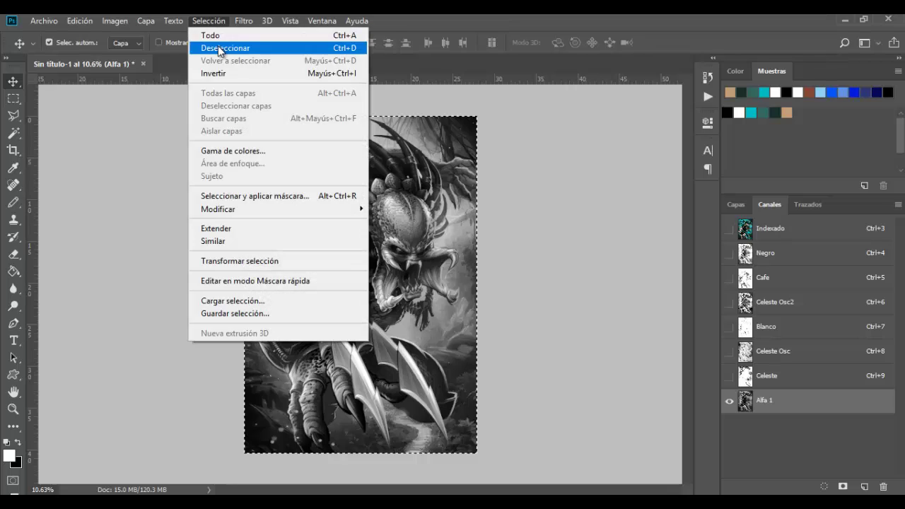
{"action": "left_click", "coordinate": [219, 48]}
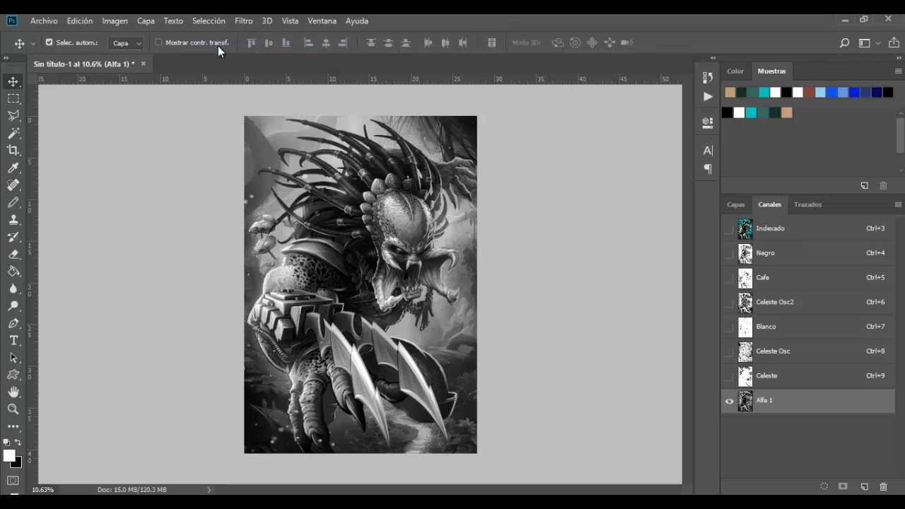
{"action": "left_click", "coordinate": [115, 21]}
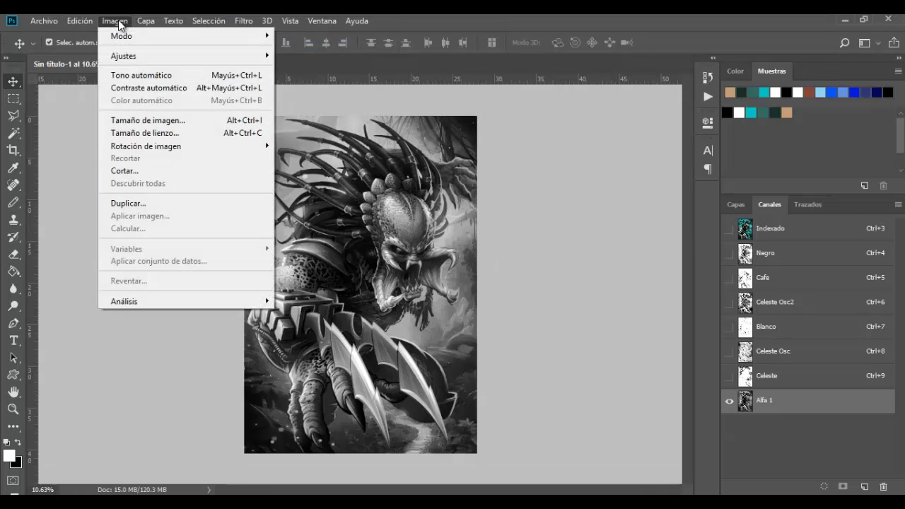
{"action": "mouse_move", "coordinate": [124, 56]}
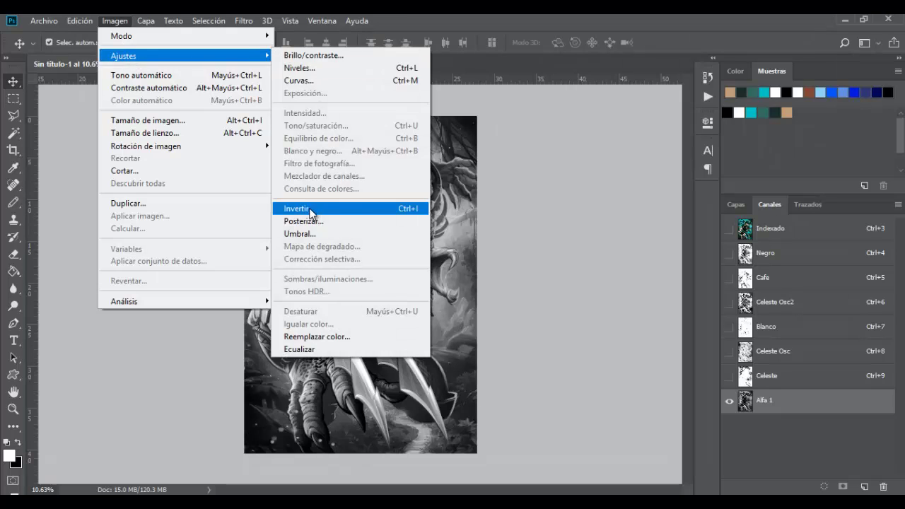
{"action": "left_click", "coordinate": [291, 210]}
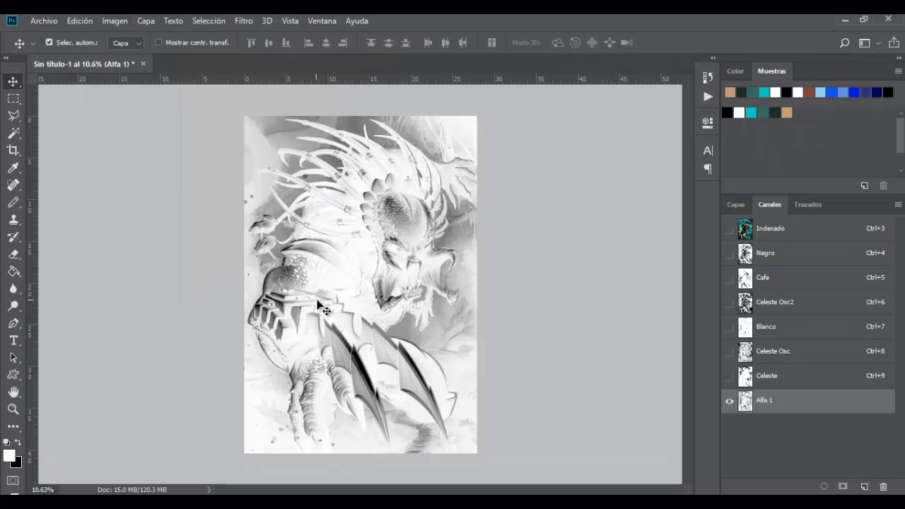
- Convert Alfa 1 into a spot colour channel with white ink
{"action": "double_click", "coordinate": [746, 402]}
{"action": "left_click", "coordinate": [353, 196]}
{"action": "left_click", "coordinate": [359, 245]}
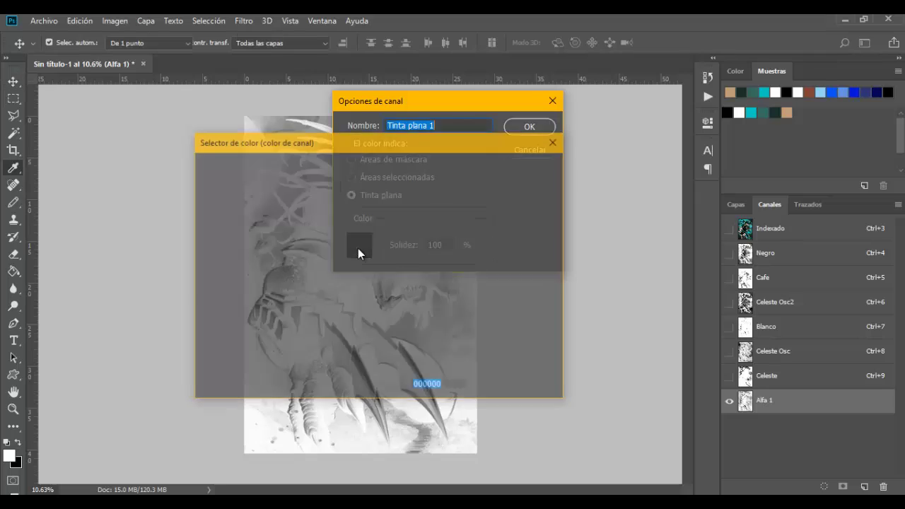
{"action": "left_click_drag", "start_coordinate": [245, 195], "coordinate": [202, 173]}
{"action": "key", "text": "Return"}
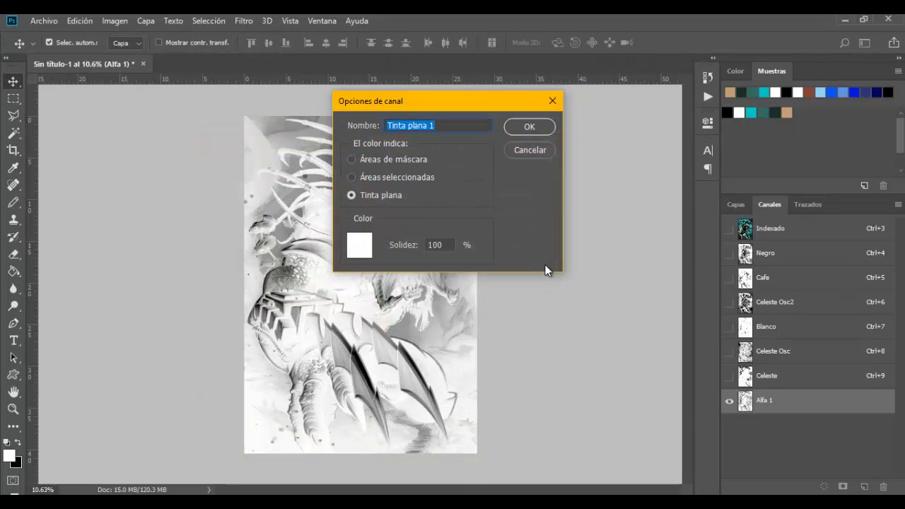
{"action": "left_click", "coordinate": [537, 126]}
- Rename the channel Base Blanca and move it just below Indexado
{"action": "double_click", "coordinate": [774, 401]}
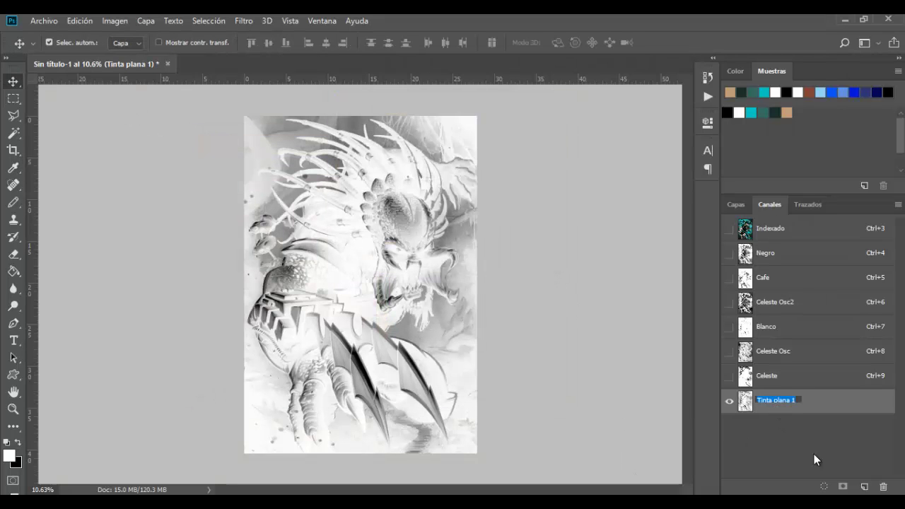
{"action": "type", "text": "Base B"}
{"action": "type", "text": "lanca"}
{"action": "key", "text": "Return"}
{"action": "left_click_drag", "start_coordinate": [772, 400], "coordinate": [770, 247]}
- Add a black spot channel Camiseta Negra below Indexado and make Base Blanca visible
{"action": "left_click", "coordinate": [865, 487]}
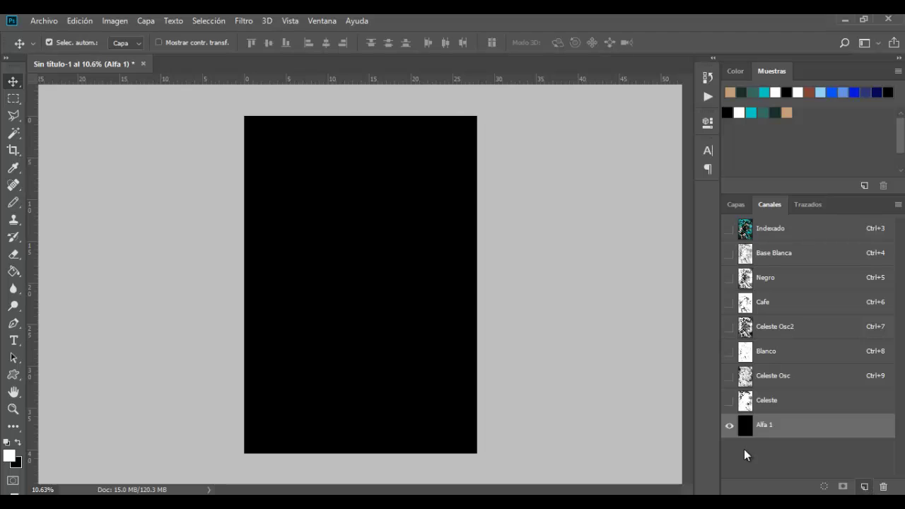
{"action": "double_click", "coordinate": [743, 426]}
{"action": "left_click", "coordinate": [368, 197]}
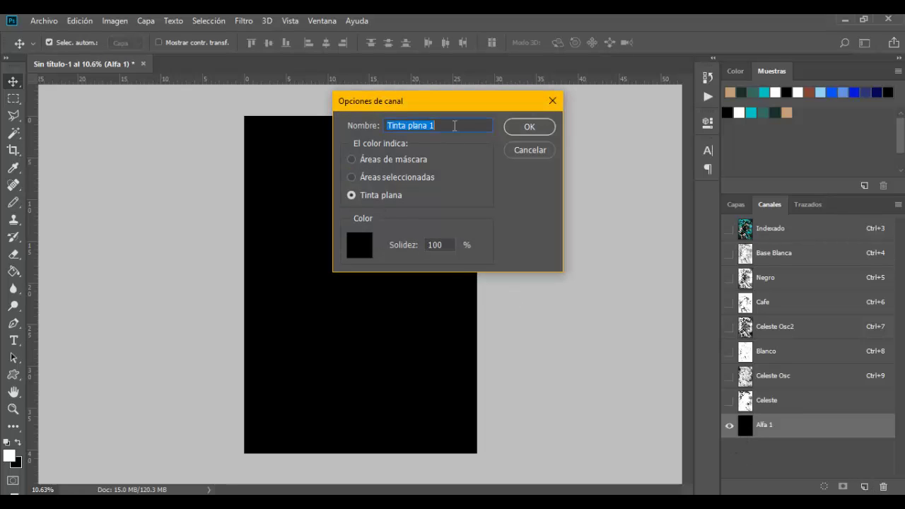
{"action": "type", "text": "Camiseta Negra"}
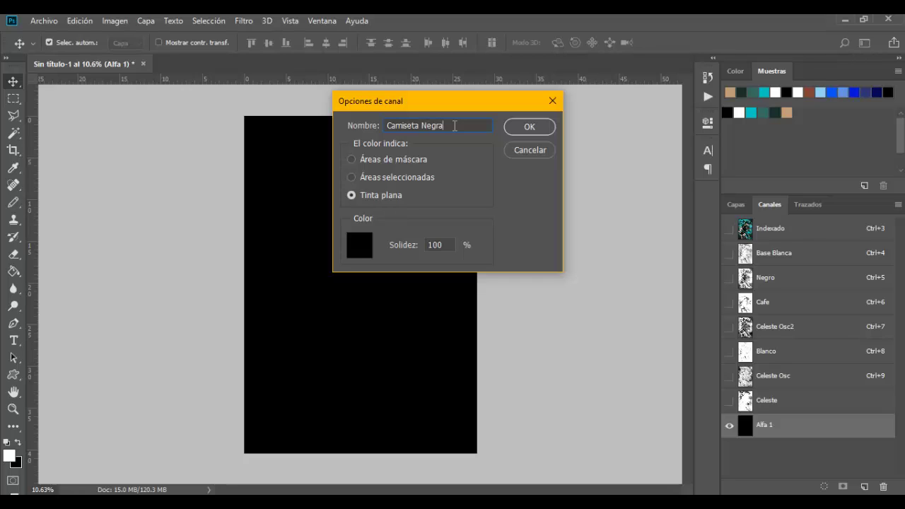
{"action": "left_click", "coordinate": [546, 127]}
{"action": "left_click_drag", "start_coordinate": [774, 430], "coordinate": [776, 252]}
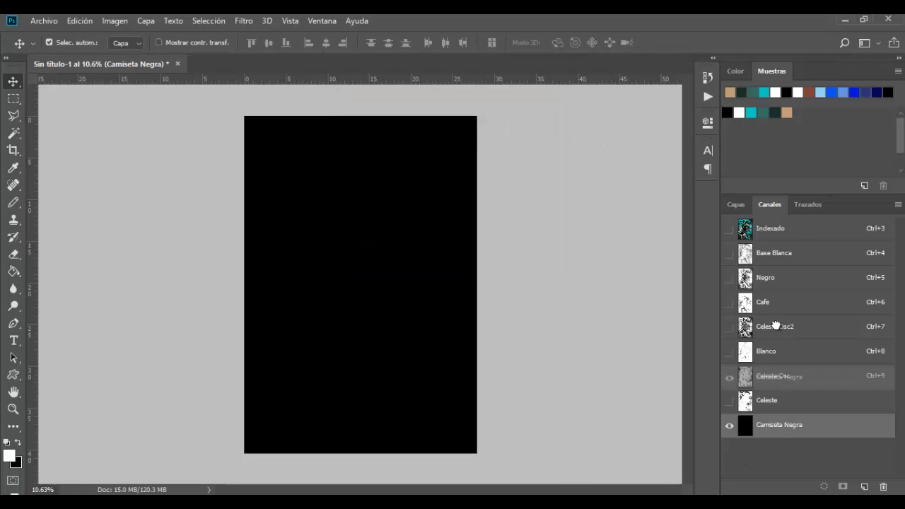
{"action": "left_click", "coordinate": [728, 278]}
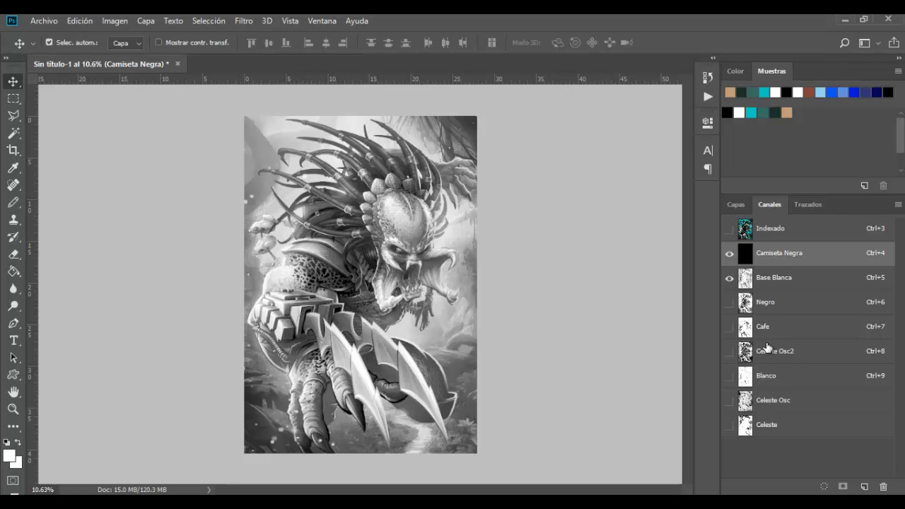
- Show the Cafe and Celeste Osc2 plates and set their ink solidity to 5%
{"action": "left_click", "coordinate": [729, 327]}
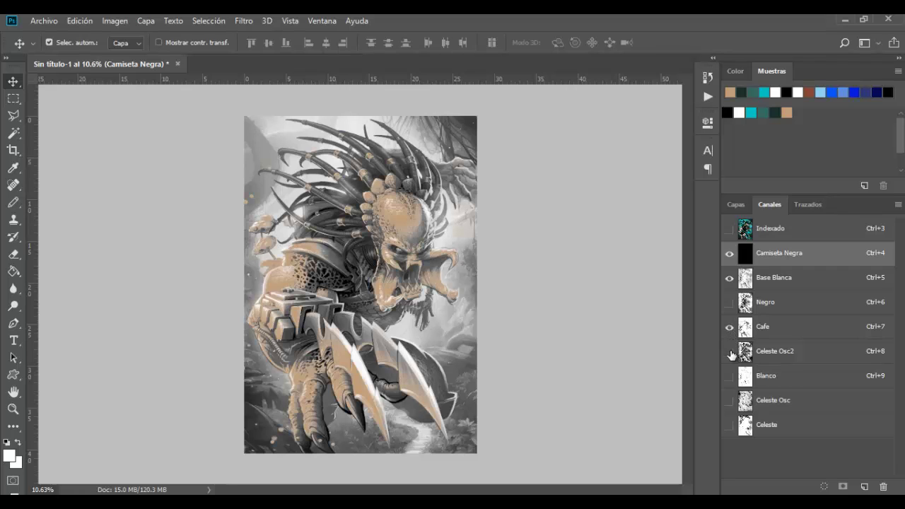
{"action": "double_click", "coordinate": [744, 332]}
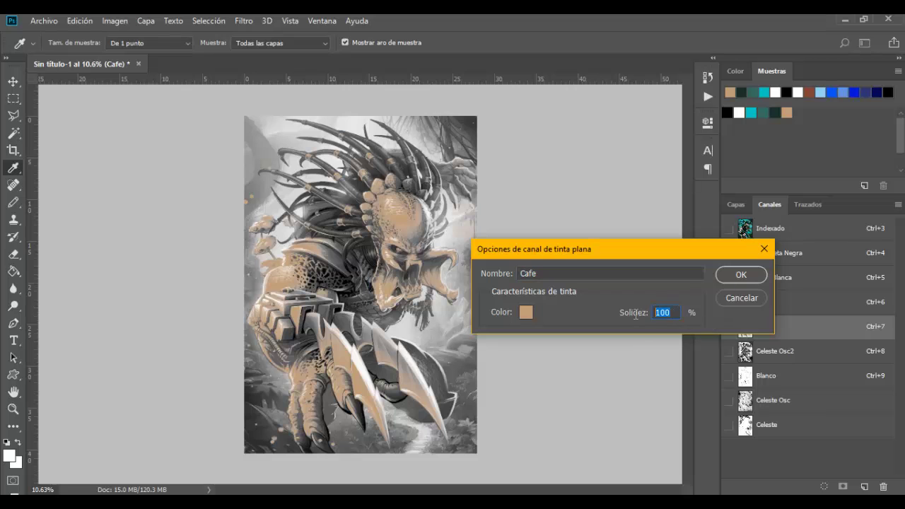
{"action": "type", "text": "5"}
{"action": "left_click", "coordinate": [728, 279]}
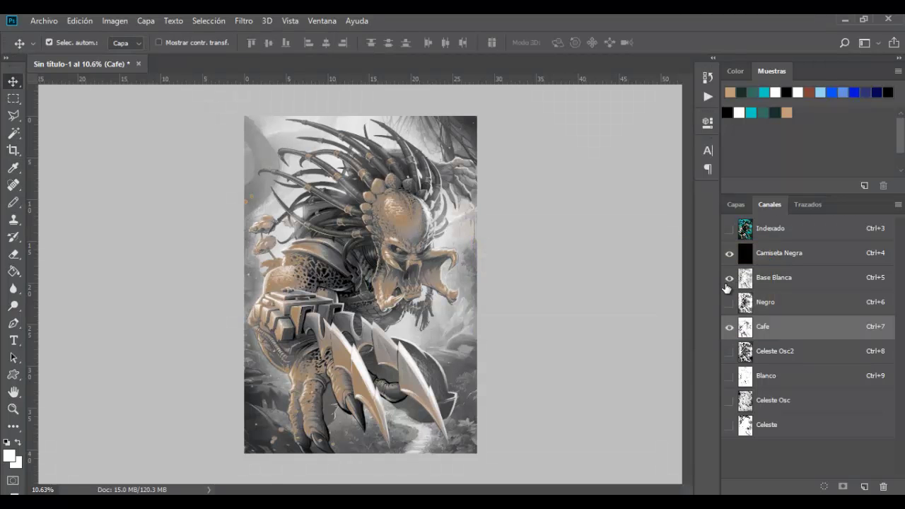
{"action": "left_click", "coordinate": [729, 351]}
{"action": "double_click", "coordinate": [743, 354]}
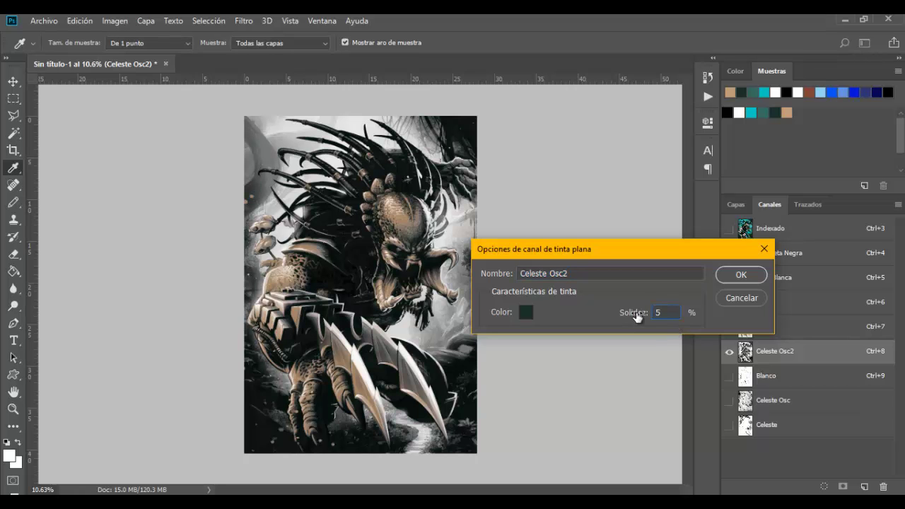
{"action": "left_click", "coordinate": [741, 276]}
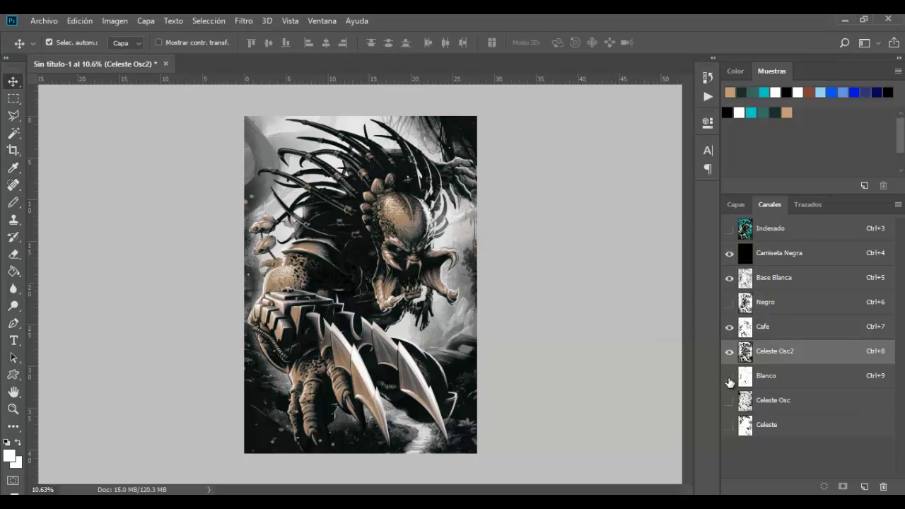
- Show the Celeste Osc and Celeste plates and set their ink solidity to 5%
{"action": "left_click", "coordinate": [729, 401]}
{"action": "double_click", "coordinate": [745, 402]}
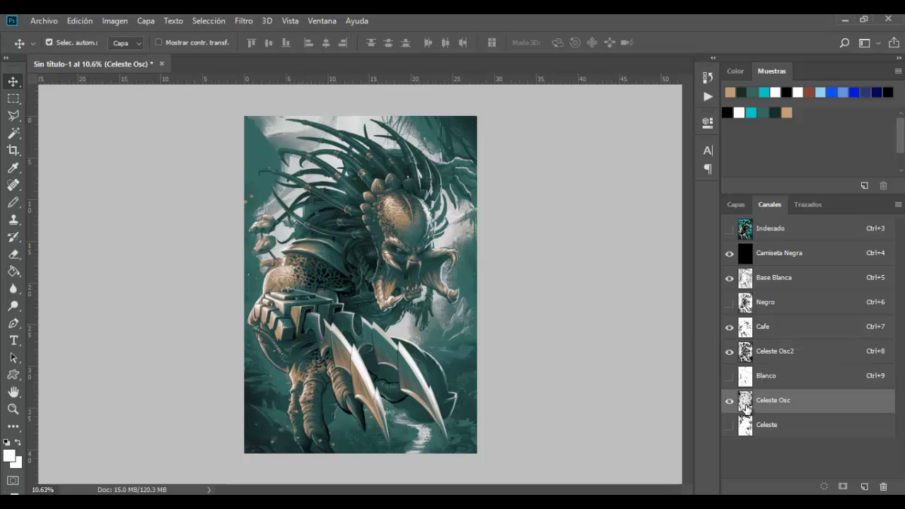
{"action": "double_click", "coordinate": [662, 312]}
{"action": "type", "text": "5"}
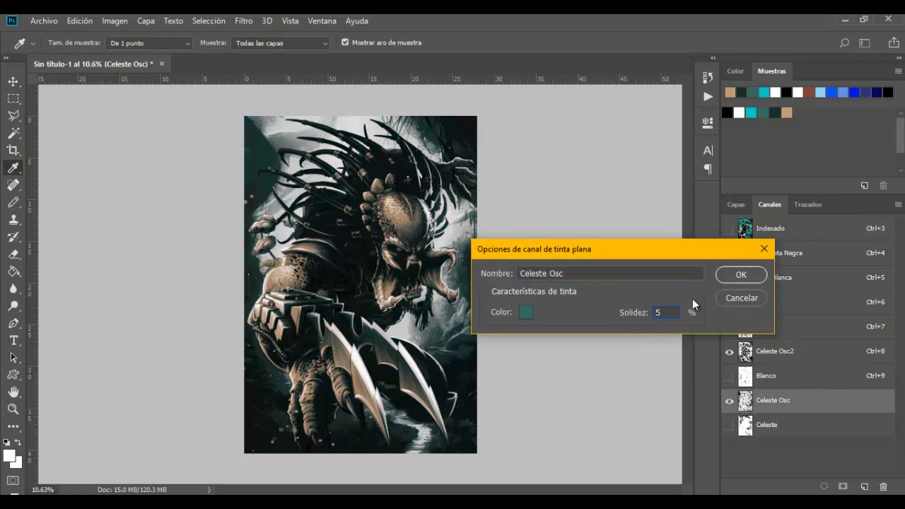
{"action": "left_click", "coordinate": [741, 274]}
{"action": "left_click", "coordinate": [729, 425]}
{"action": "double_click", "coordinate": [745, 425]}
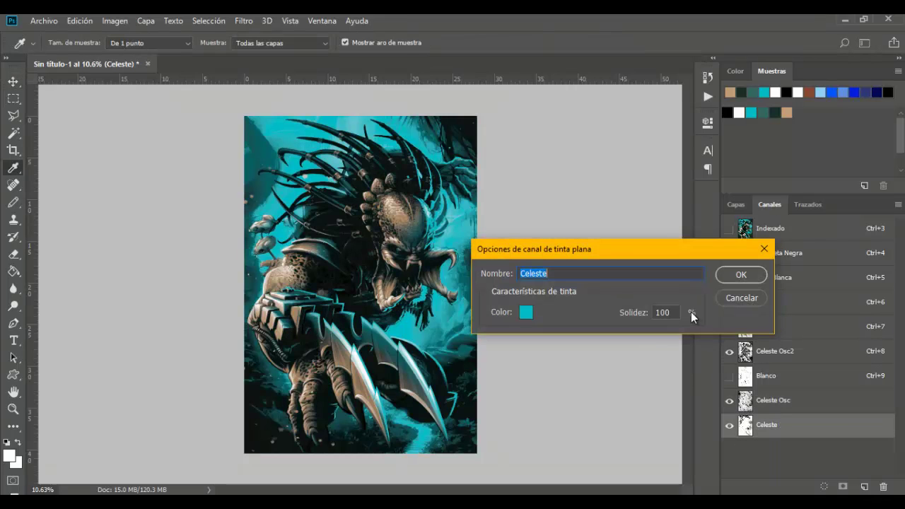
{"action": "key", "text": "Tab"}
{"action": "type", "text": "5"}
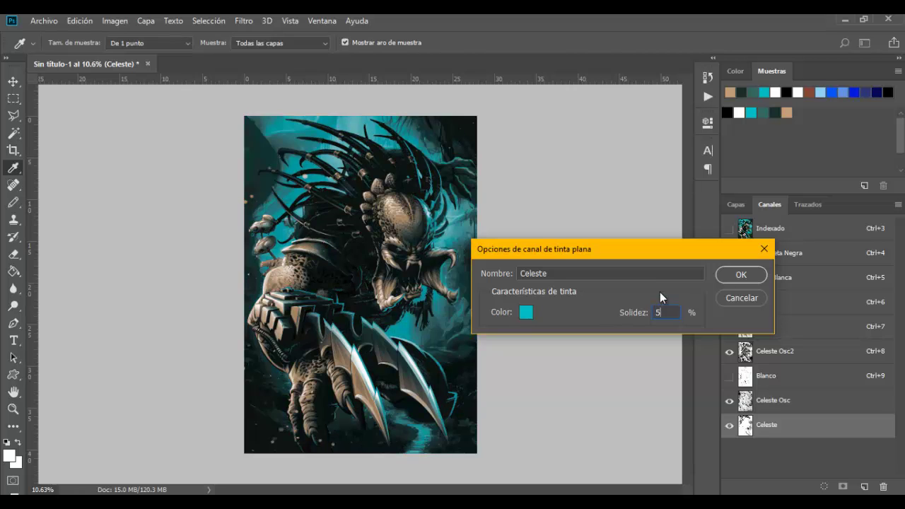
{"action": "left_click", "coordinate": [741, 275]}
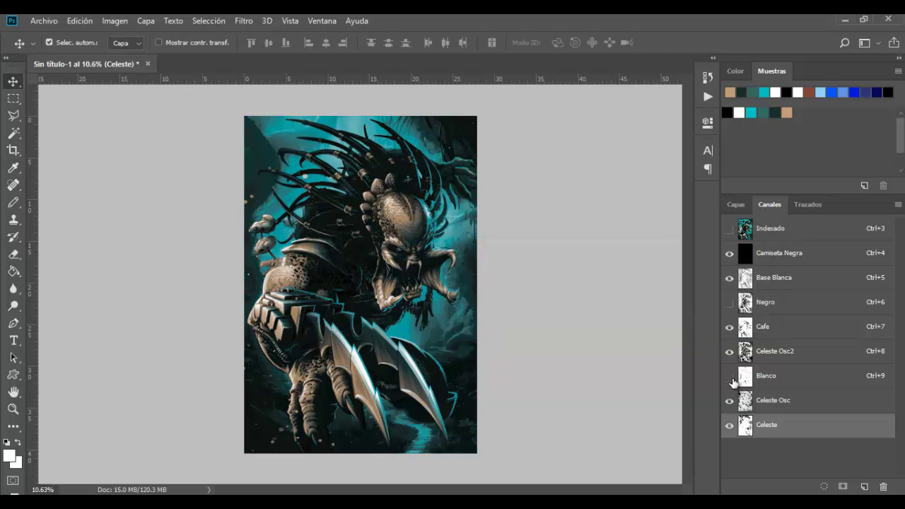
- Move Blanco to the bottom and show Celeste, Celeste Osc, Celeste Osc2, Cafe, Base Blanca, Camiseta Negra
{"action": "left_click", "coordinate": [729, 380]}
{"action": "left_click", "coordinate": [730, 380]}
{"action": "left_click_drag", "start_coordinate": [747, 384], "coordinate": [770, 437]}
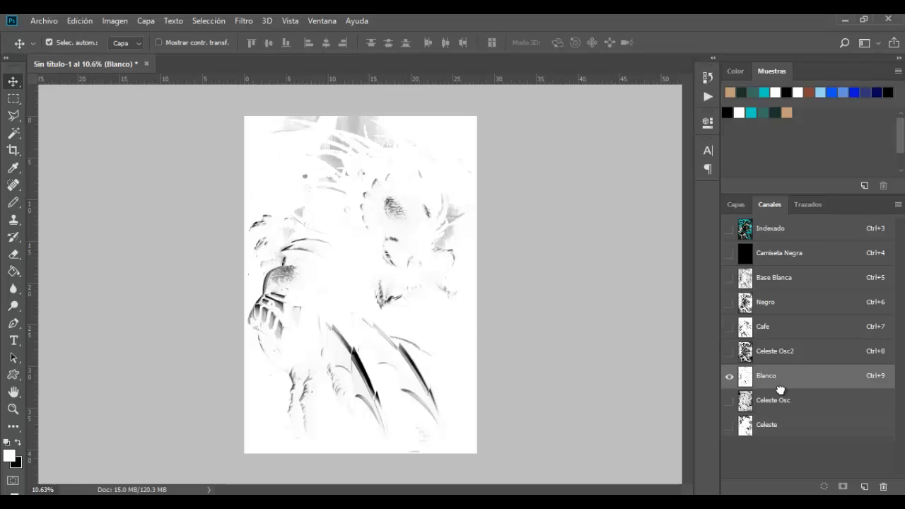
{"action": "left_click", "coordinate": [730, 400]}
{"action": "left_click", "coordinate": [729, 375]}
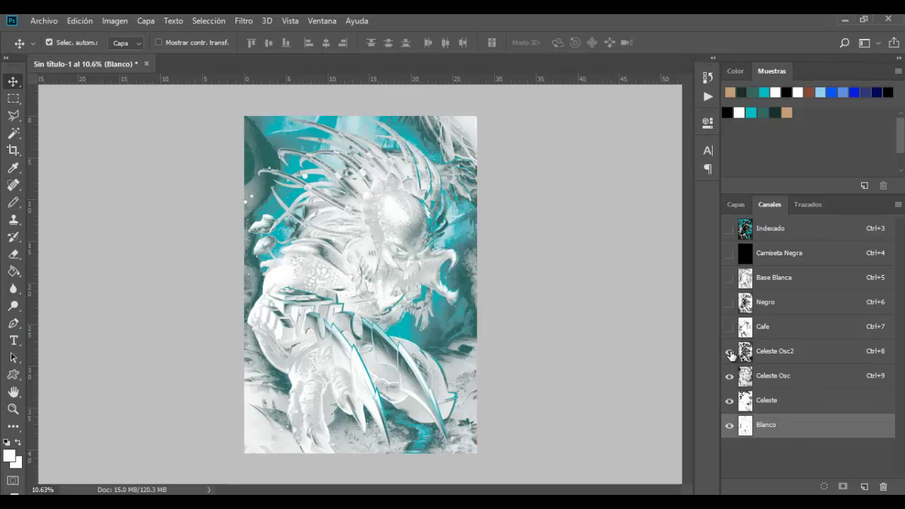
{"action": "left_click", "coordinate": [729, 351]}
{"action": "left_click", "coordinate": [729, 327]}
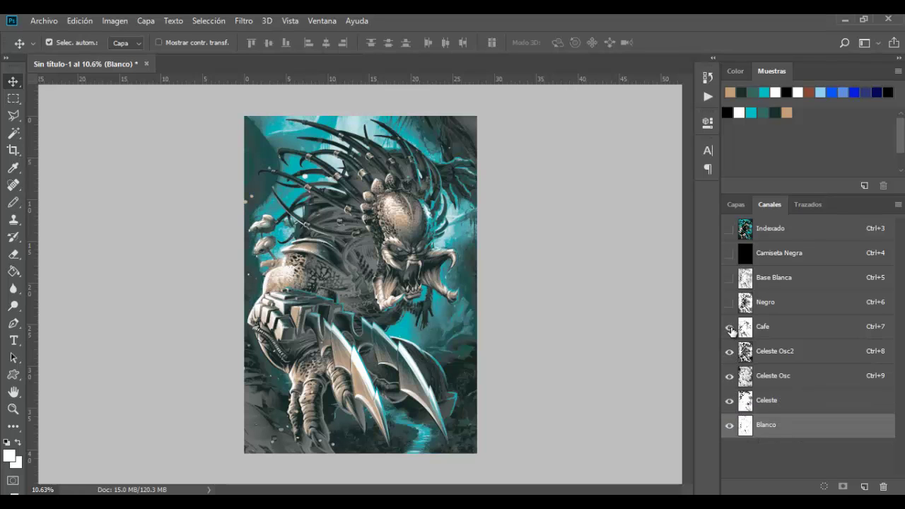
{"action": "left_click", "coordinate": [730, 277]}
{"action": "left_click", "coordinate": [730, 253]}
- Compare the image with and without Blanco, then set Blanco's solidity to 5%
{"action": "left_click", "coordinate": [730, 425]}
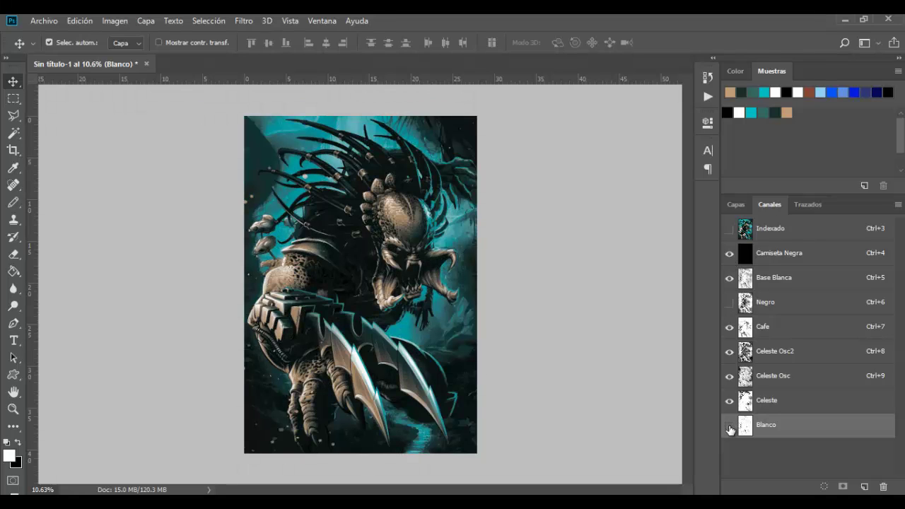
{"action": "left_click", "coordinate": [729, 425]}
{"action": "left_click", "coordinate": [729, 426]}
{"action": "left_click", "coordinate": [731, 427]}
{"action": "double_click", "coordinate": [754, 429]}
{"action": "key", "text": "Tab"}
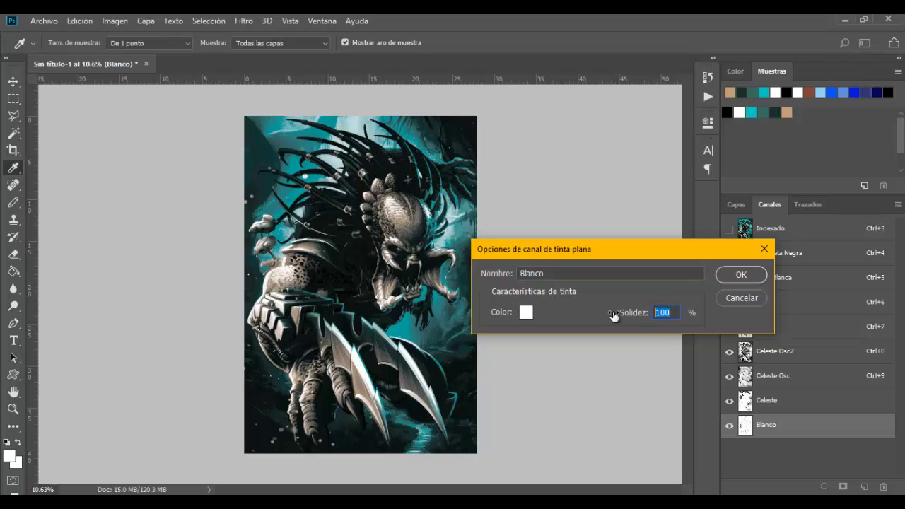
{"action": "type", "text": "5"}
{"action": "key", "text": "Return"}
- Rename Blanco to Blanco Realce and briefly check the Negro plate
{"action": "key", "text": "v"}
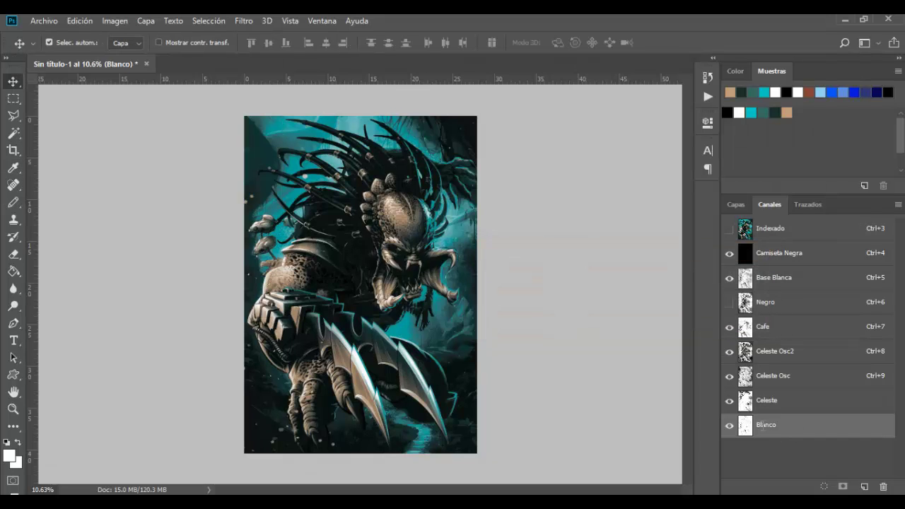
{"action": "double_click", "coordinate": [767, 425]}
{"action": "type", "text": "Realce"}
{"action": "key", "text": "Return"}
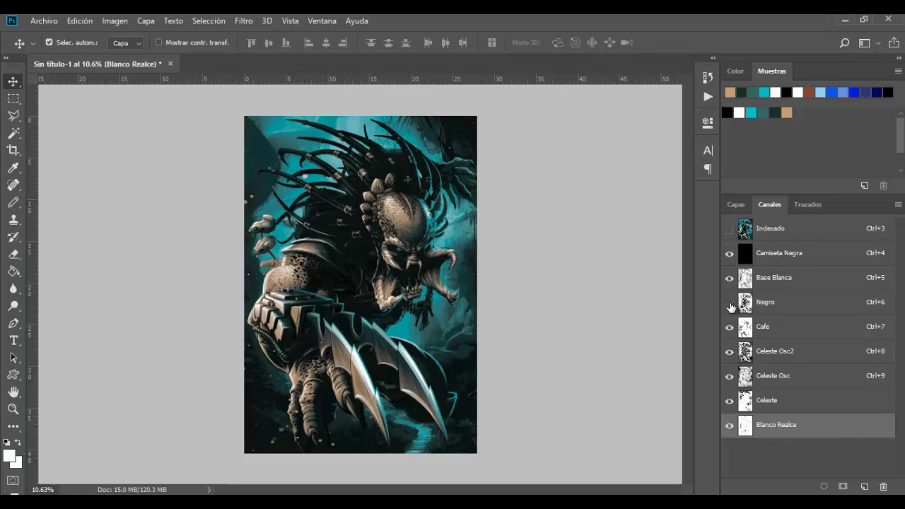
{"action": "left_click", "coordinate": [729, 301]}
{"action": "left_click", "coordinate": [728, 302]}
- Delete the Negro and Blanco Realce channels
{"action": "left_click_drag", "start_coordinate": [756, 304], "coordinate": [883, 486]}
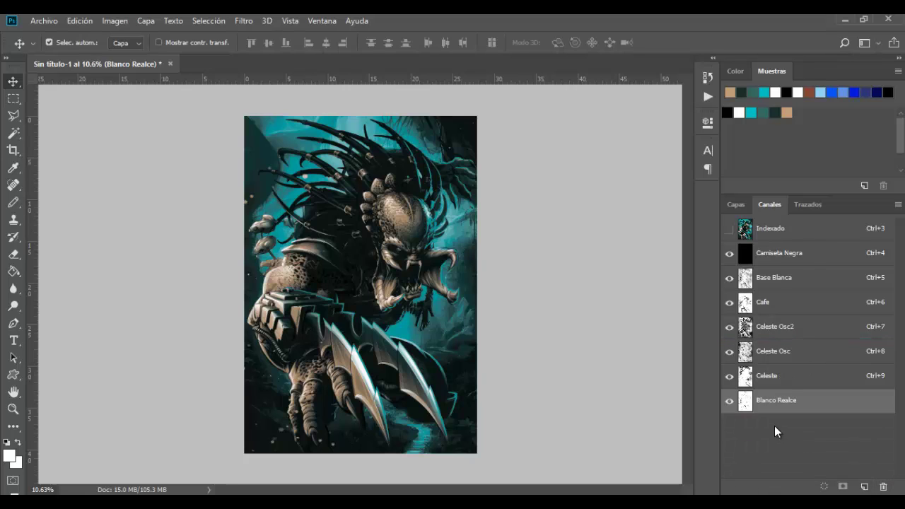
{"action": "left_click", "coordinate": [729, 401]}
{"action": "left_click_drag", "start_coordinate": [731, 405], "coordinate": [883, 486]}
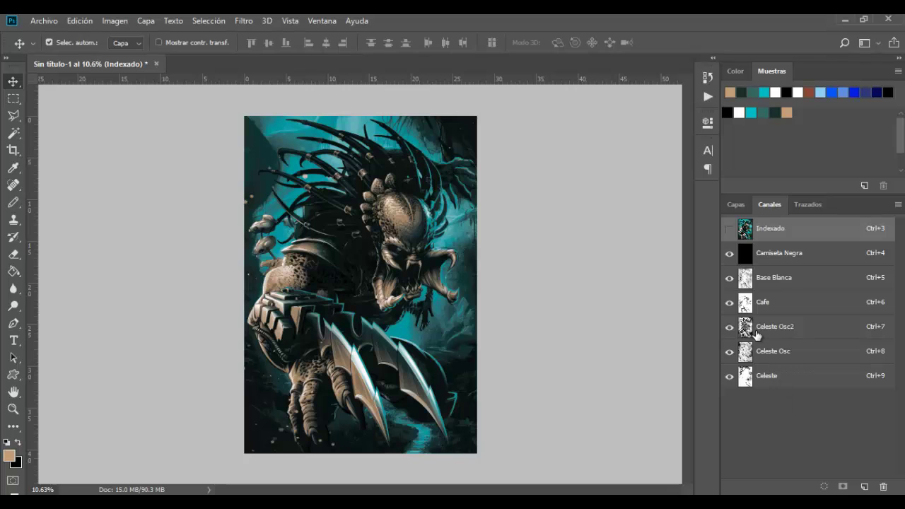
- Toggle the Base Blanca, Cafe, Celeste Osc2 and Celeste Osc plates to compare their contributions
{"action": "left_click", "coordinate": [729, 279]}
{"action": "left_click", "coordinate": [729, 279]}
{"action": "left_click", "coordinate": [734, 309]}
{"action": "left_click", "coordinate": [729, 304]}
{"action": "left_click", "coordinate": [729, 303]}
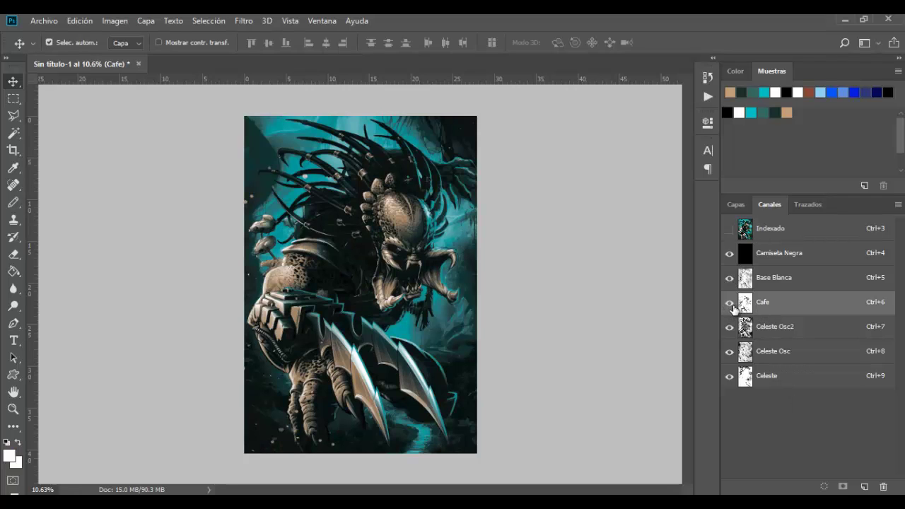
{"action": "left_click", "coordinate": [730, 330]}
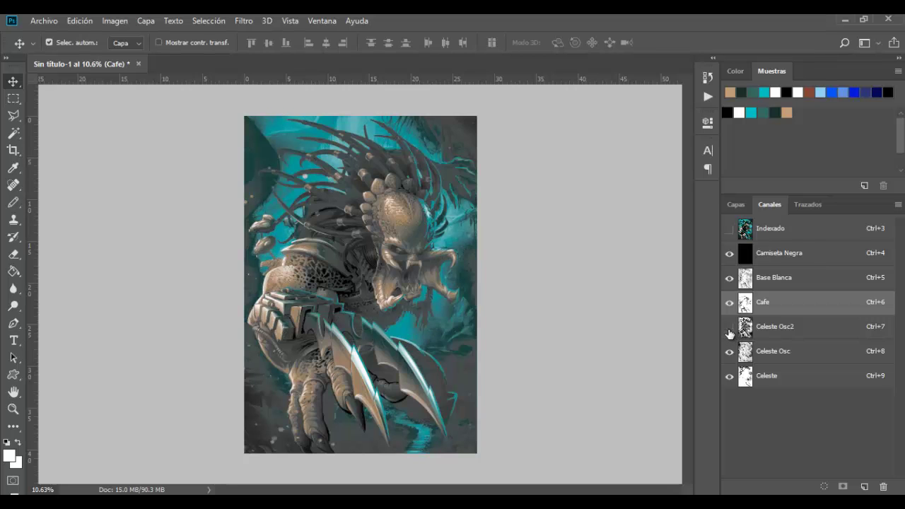
{"action": "left_click", "coordinate": [730, 329]}
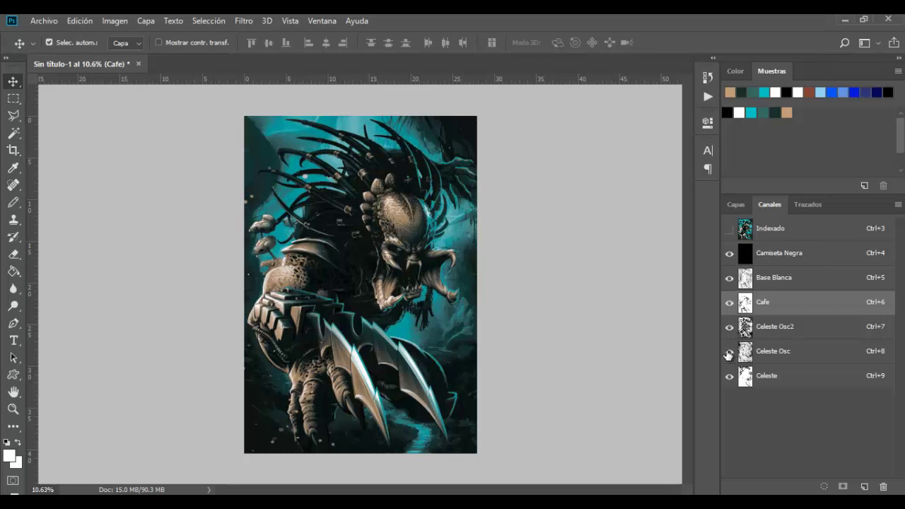
{"action": "left_click", "coordinate": [729, 353]}
{"action": "left_click", "coordinate": [729, 353]}
- Move Celeste Osc2 below Celeste Osc and recheck the Celeste plates
{"action": "left_click_drag", "start_coordinate": [785, 329], "coordinate": [784, 357]}
{"action": "left_click", "coordinate": [729, 327]}
{"action": "left_click", "coordinate": [730, 327]}
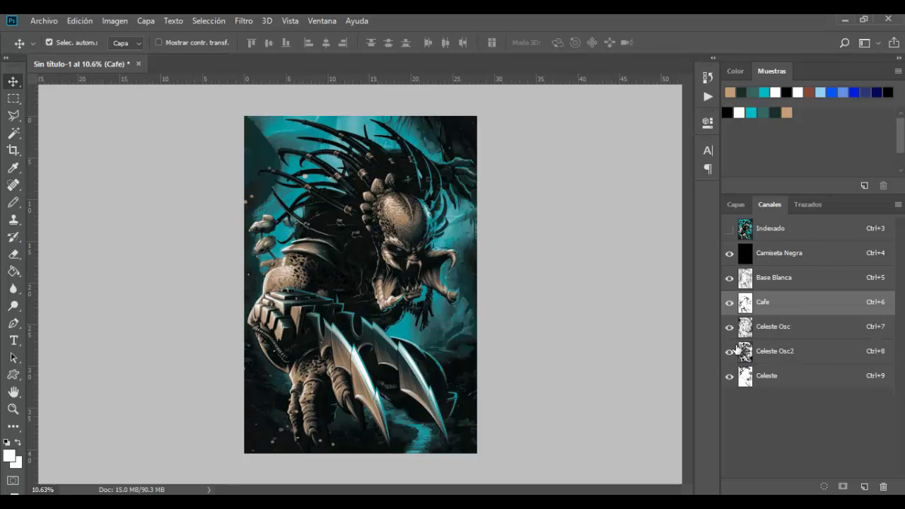
{"action": "left_click", "coordinate": [730, 352]}
{"action": "left_click", "coordinate": [730, 352]}
{"action": "left_click", "coordinate": [728, 376]}
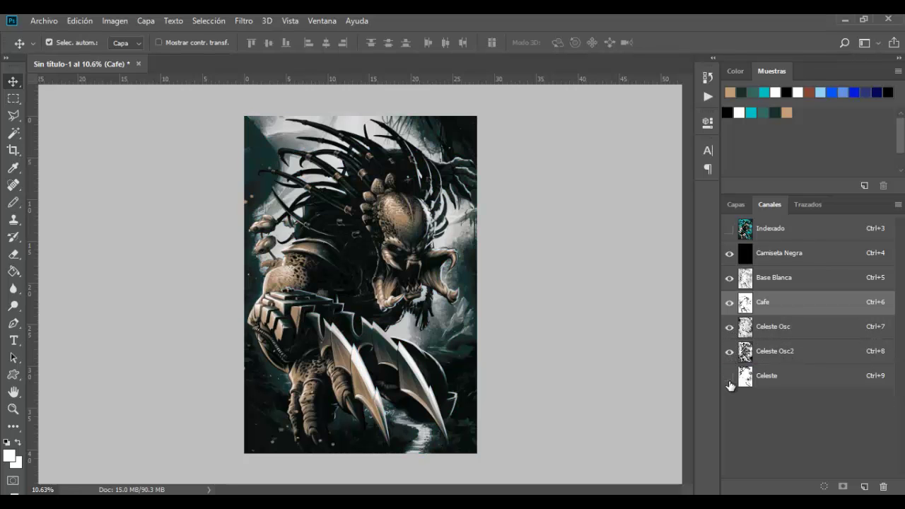
{"action": "left_click", "coordinate": [729, 376]}
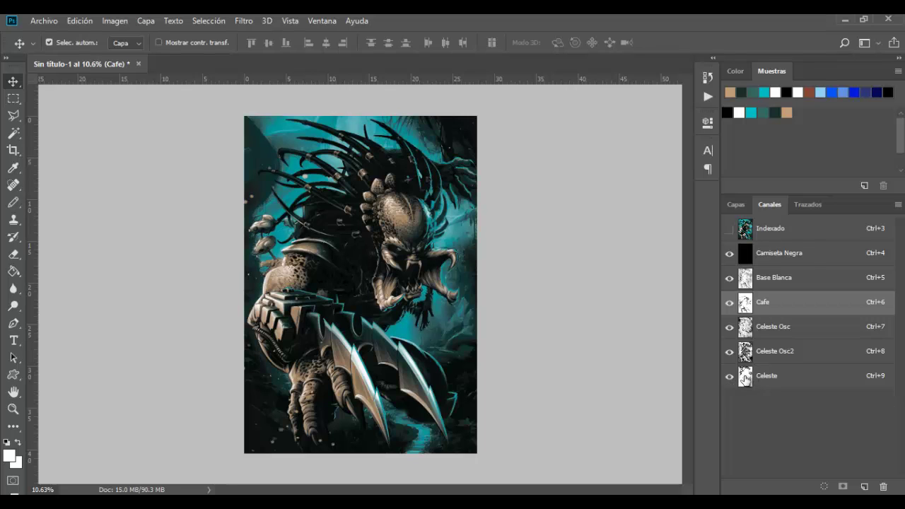
- Review the Celeste channel options unchanged, then inspect Celeste Osc2's spot options
{"action": "double_click", "coordinate": [745, 377]}
{"action": "left_click", "coordinate": [743, 273]}
{"action": "left_click", "coordinate": [744, 352]}
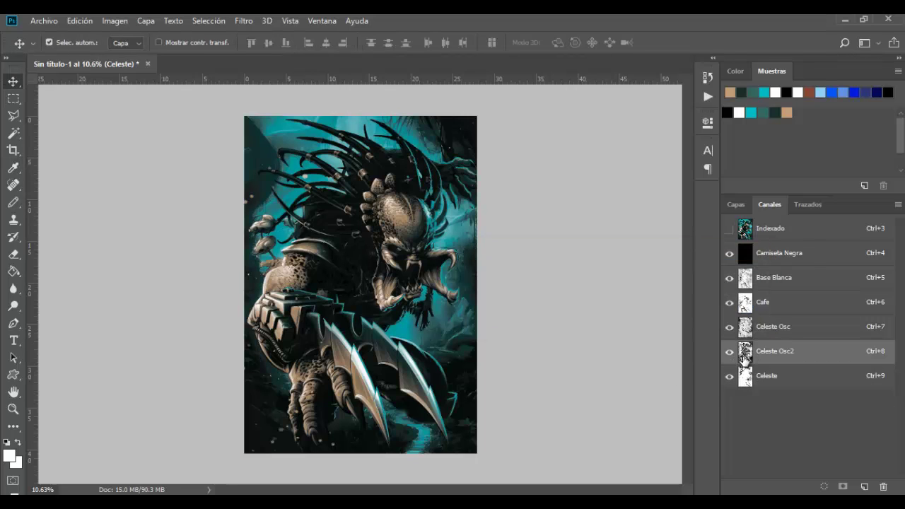
{"action": "double_click", "coordinate": [743, 354]}
- Close Celeste Osc2's ink settings unchanged and toggle the Cafe plate to compare
{"action": "left_click", "coordinate": [526, 316]}
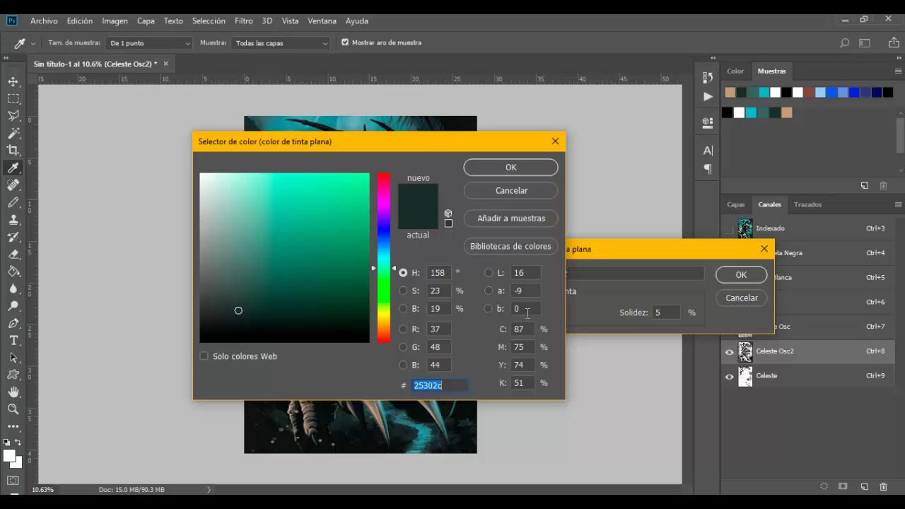
{"action": "left_click", "coordinate": [485, 195]}
{"action": "left_click", "coordinate": [739, 298]}
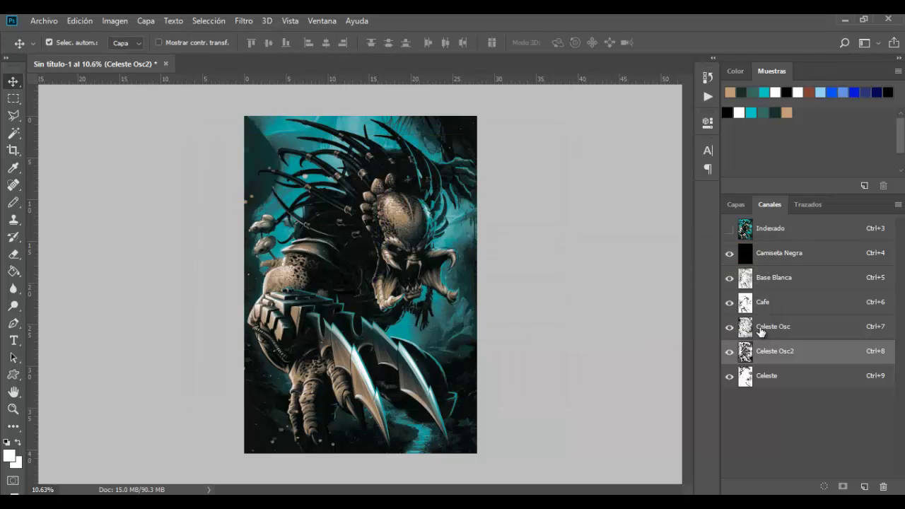
{"action": "left_click", "coordinate": [763, 282]}
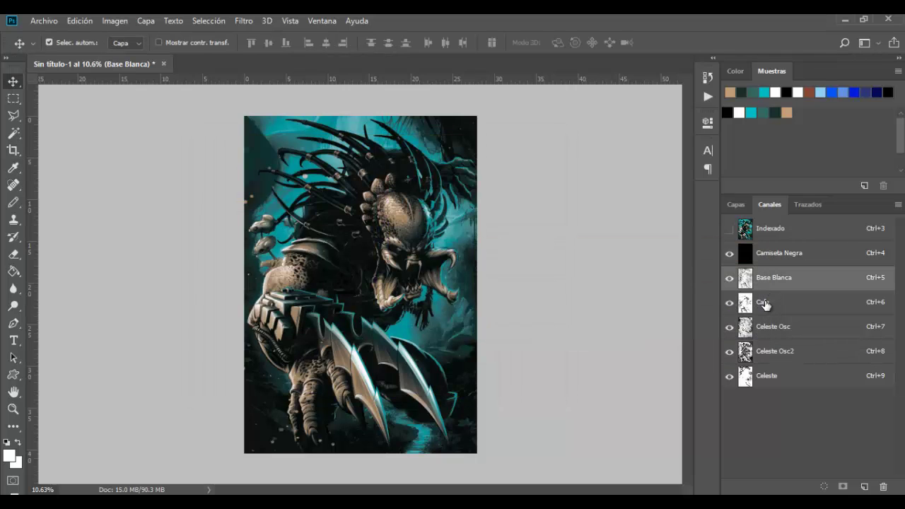
{"action": "left_click", "coordinate": [763, 303]}
{"action": "left_click", "coordinate": [727, 306]}
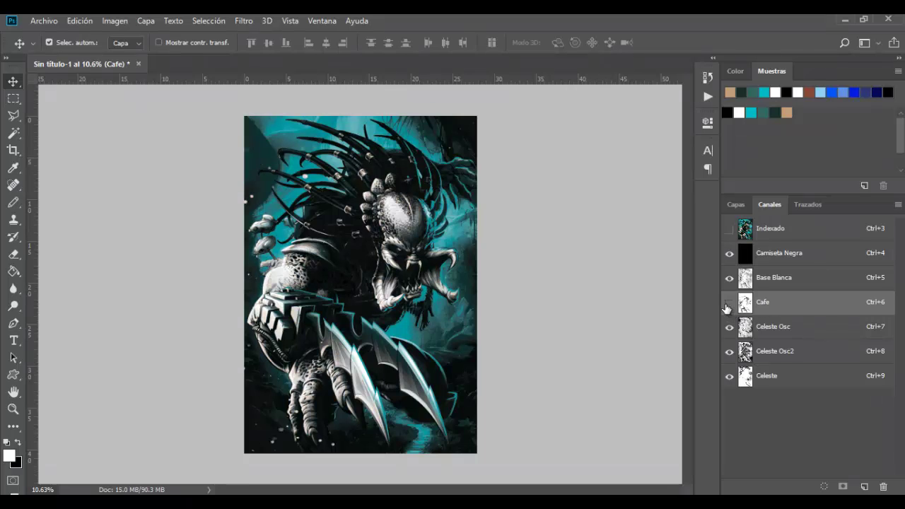
{"action": "left_click", "coordinate": [728, 305]}
- Try saturated orange, deeper brown and redder hues for the Cafe ink
{"action": "double_click", "coordinate": [746, 303]}
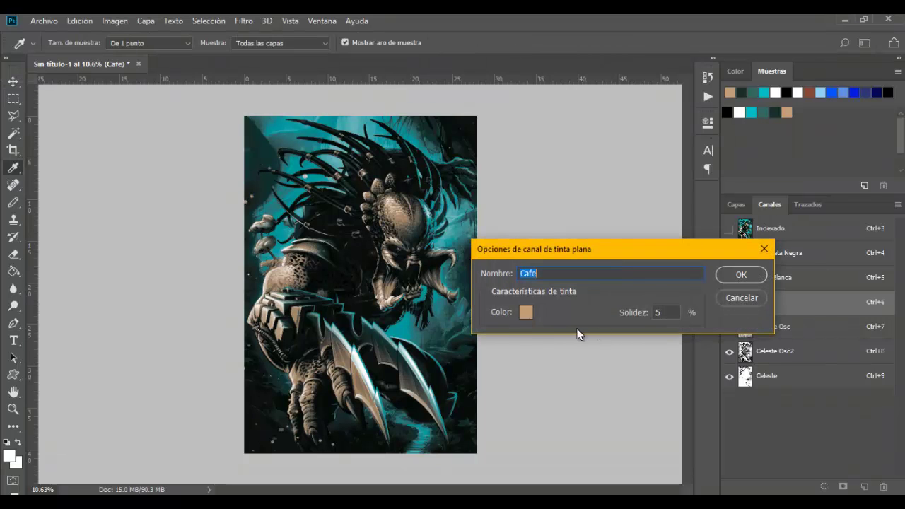
{"action": "left_click", "coordinate": [528, 314]}
{"action": "left_click_drag", "start_coordinate": [350, 144], "coordinate": [646, 144]}
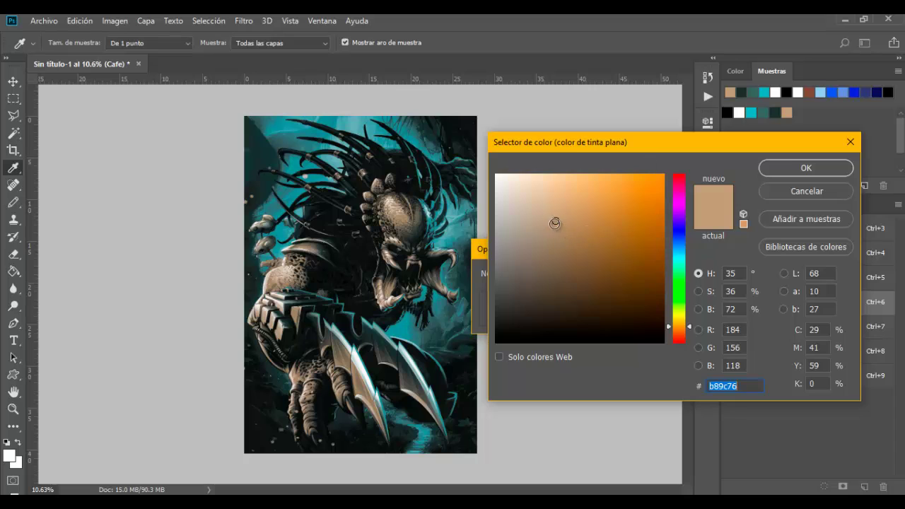
{"action": "left_click_drag", "start_coordinate": [555, 224], "coordinate": [750, 146]}
{"action": "left_click_drag", "start_coordinate": [662, 174], "coordinate": [651, 227]}
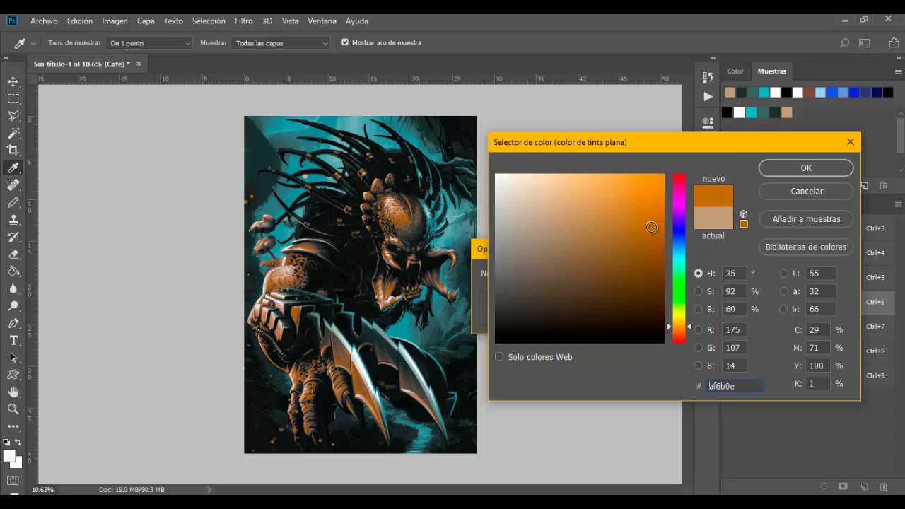
{"action": "mouse_move", "coordinate": [679, 336]}
{"action": "left_mouse_down"}
{"action": "mouse_move", "coordinate": [683, 185]}
{"action": "mouse_move", "coordinate": [710, 304]}
{"action": "left_mouse_up"}
- Test green 109–124 and a muted brown, discard them, then pick a warmer orange tan
{"action": "type", "text": "18"}
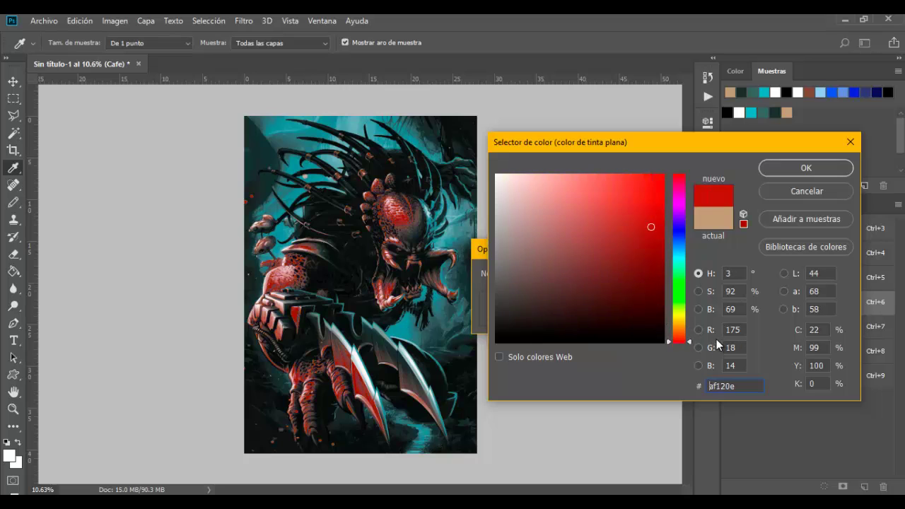
{"action": "type", "text": "09"}
{"action": "key", "text": "Up"}
{"action": "key", "text": "Up"}
{"action": "key", "text": "Up"}
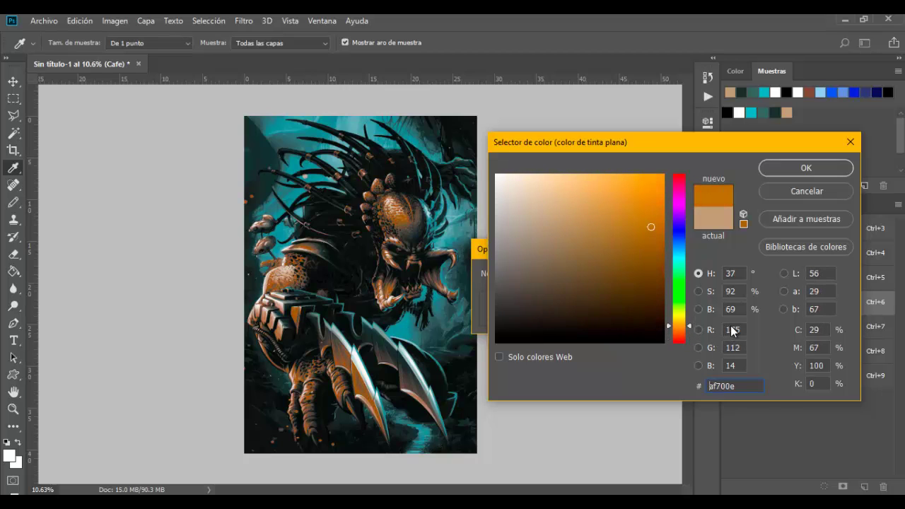
{"action": "key", "text": "Up"}
{"action": "key", "text": "Up"}
{"action": "key", "text": "Up"}
{"action": "mouse_move", "coordinate": [651, 227]}
{"action": "left_mouse_down"}
{"action": "mouse_move", "coordinate": [580, 227]}
{"action": "mouse_move", "coordinate": [559, 264]}
{"action": "mouse_move", "coordinate": [546, 256]}
{"action": "left_mouse_up"}
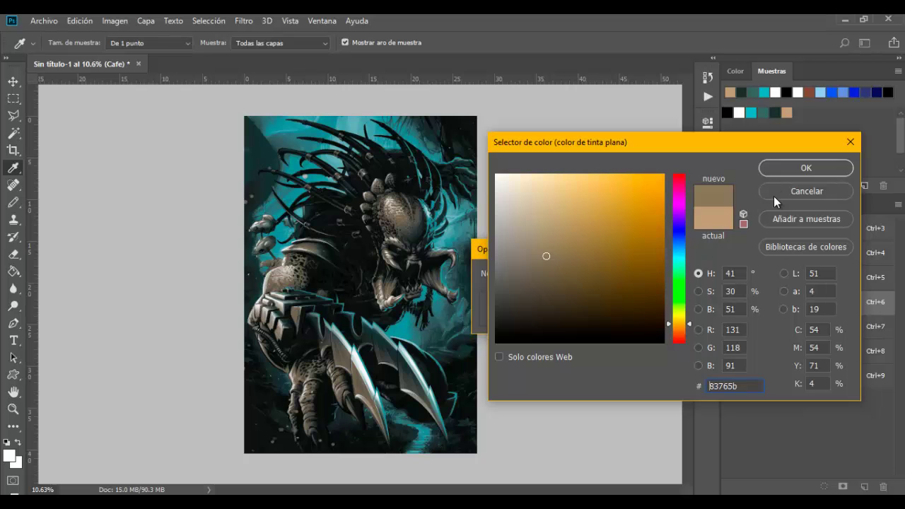
{"action": "left_click", "coordinate": [773, 196]}
{"action": "left_click", "coordinate": [523, 313]}
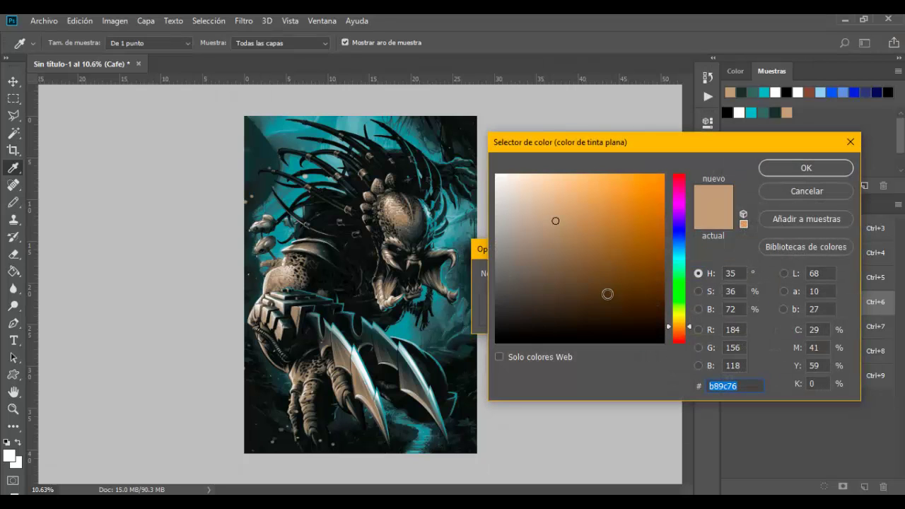
{"action": "left_click_drag", "start_coordinate": [554, 220], "coordinate": [600, 203]}
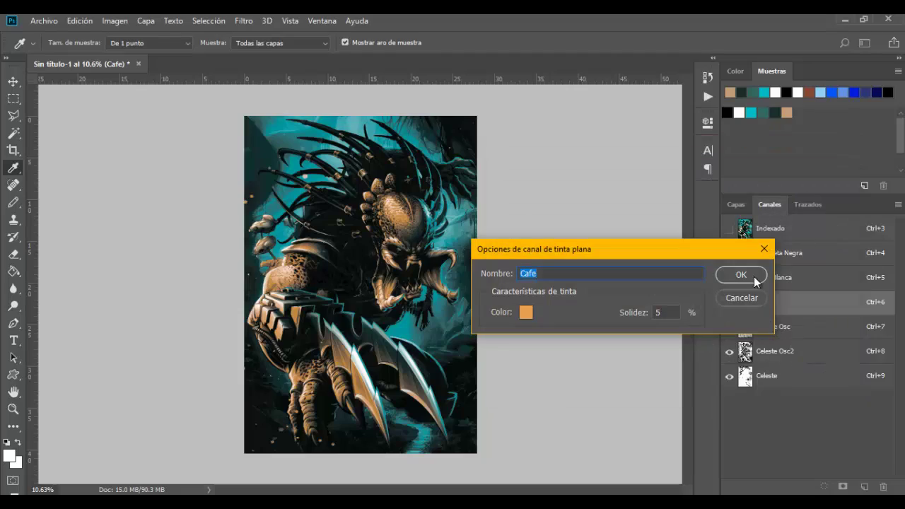
- Commit the warmer Cafe ink, then zoom into the predator's face and back out to inspect it
{"action": "left_click", "coordinate": [742, 275]}
{"action": "key", "text": "v"}
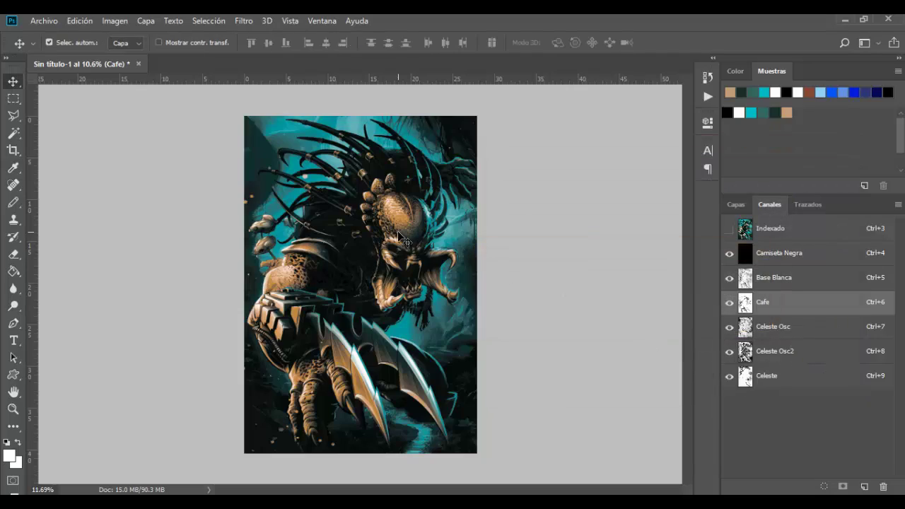
{"action": "scroll", "coordinate": [399, 236], "scroll_direction": "up", "scroll_amount": 3}
{"action": "scroll", "coordinate": [422, 312], "scroll_direction": "up", "scroll_amount": 3}
{"action": "scroll", "coordinate": [431, 237], "scroll_direction": "up", "scroll_amount": 2}
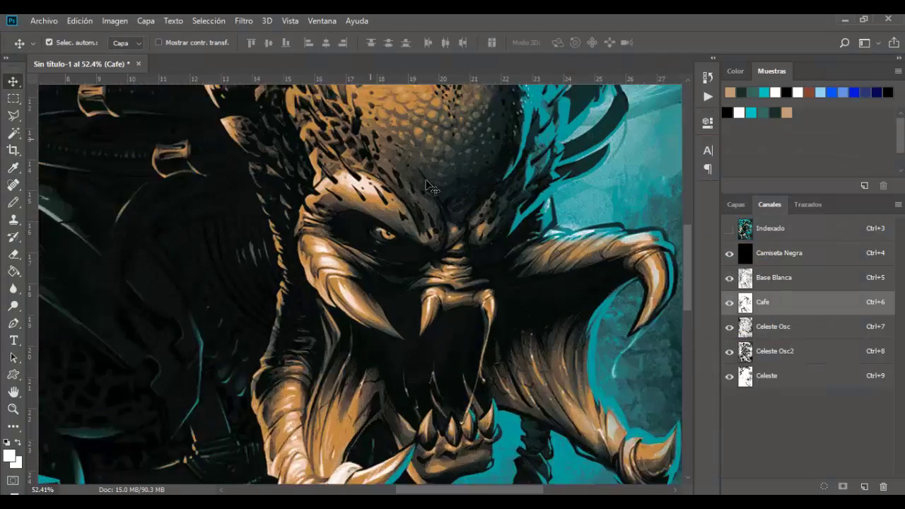
{"action": "scroll", "coordinate": [427, 186], "scroll_direction": "up", "scroll_amount": 3}
{"action": "scroll", "coordinate": [427, 186], "scroll_direction": "up", "scroll_amount": 1}
{"action": "scroll", "coordinate": [424, 205], "scroll_direction": "up", "scroll_amount": 2}
{"action": "scroll", "coordinate": [421, 223], "scroll_direction": "down", "scroll_amount": 3}
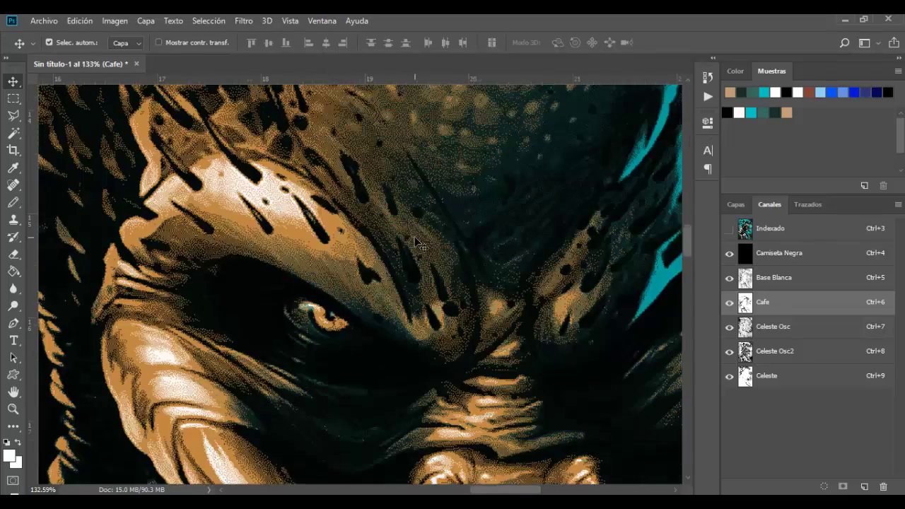
{"action": "scroll", "coordinate": [416, 241], "scroll_direction": "down", "scroll_amount": 2}
{"action": "scroll", "coordinate": [418, 242], "scroll_direction": "down", "scroll_amount": 4}
{"action": "scroll", "coordinate": [434, 297], "scroll_direction": "down", "scroll_amount": 2}
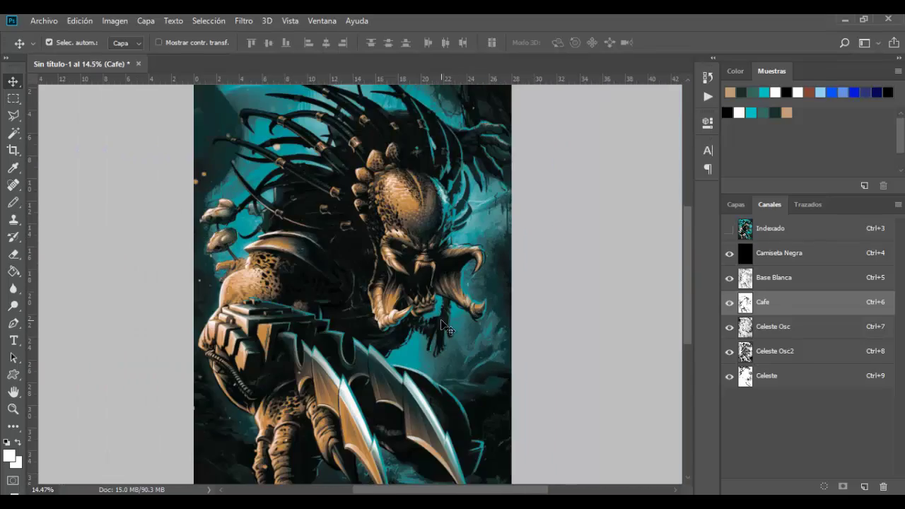
{"action": "scroll", "coordinate": [441, 319], "scroll_direction": "down", "scroll_amount": 1}
{"action": "scroll", "coordinate": [431, 304], "scroll_direction": "up", "scroll_amount": 1}
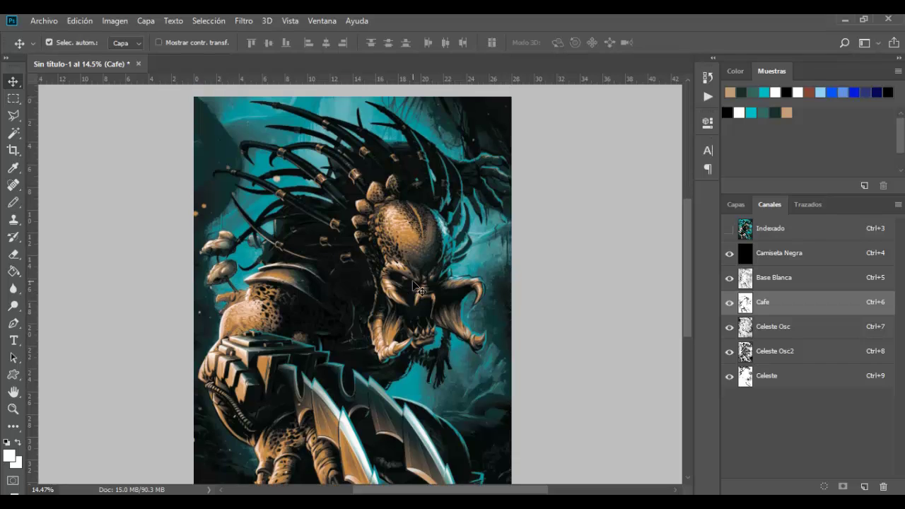
{"action": "scroll", "coordinate": [417, 289], "scroll_direction": "up", "scroll_amount": 1}
{"action": "scroll", "coordinate": [412, 282], "scroll_direction": "down", "scroll_amount": 1}
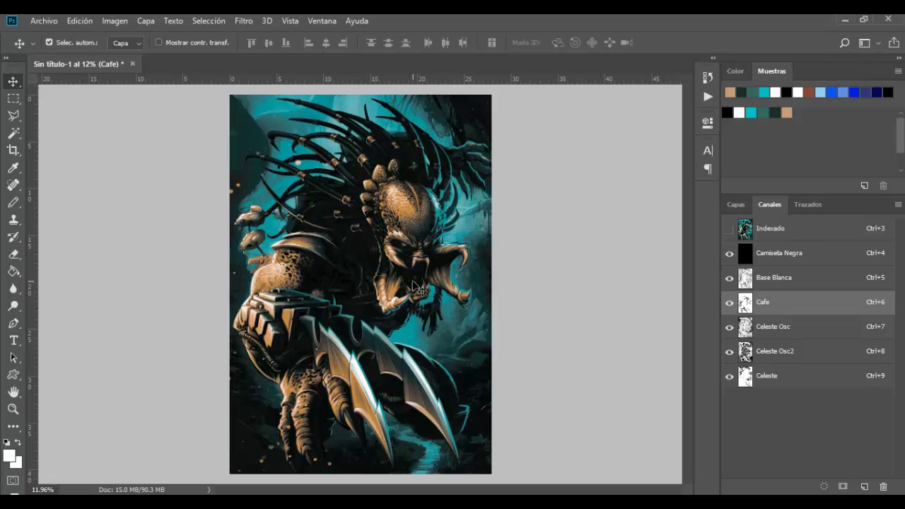
{"action": "scroll", "coordinate": [412, 280], "scroll_direction": "down", "scroll_amount": 1}
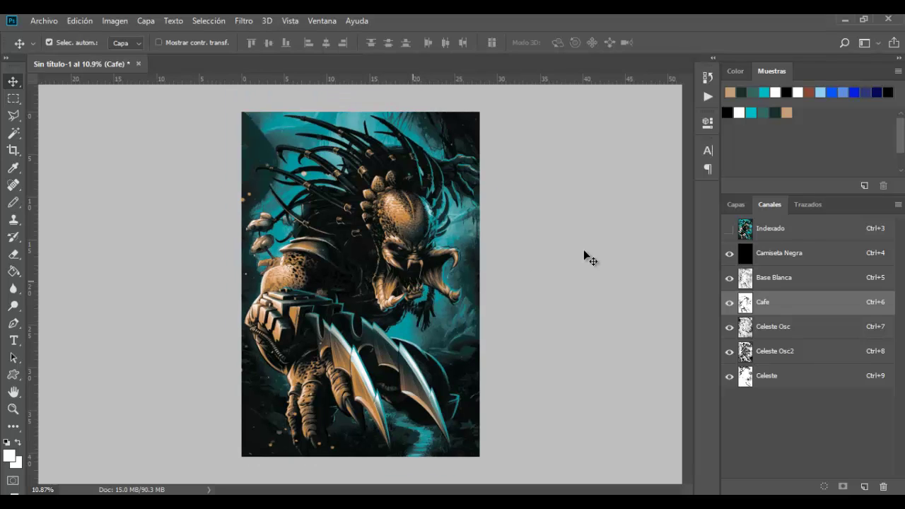
- Set the canvas height to 110 percent for white bands top and bottom, then fit on screen
{"action": "left_click", "coordinate": [734, 207]}
{"action": "left_click", "coordinate": [114, 21]}
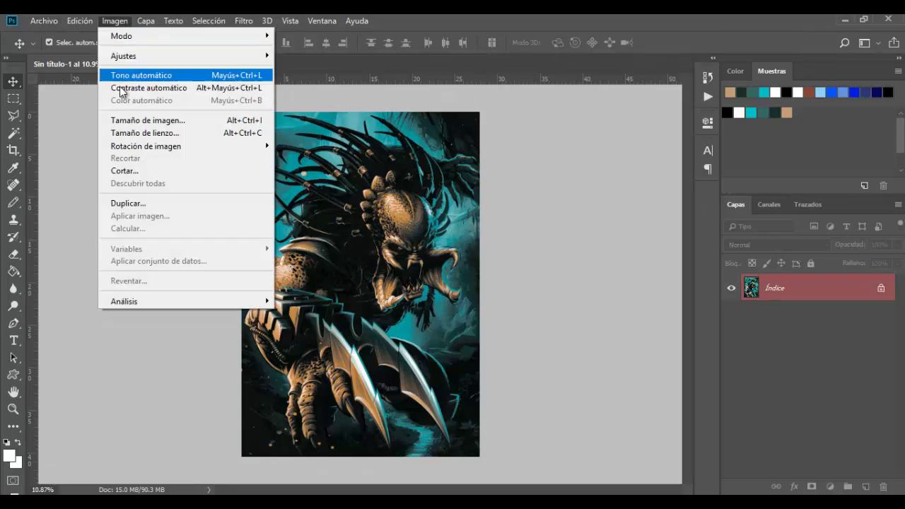
{"action": "left_click", "coordinate": [129, 134]}
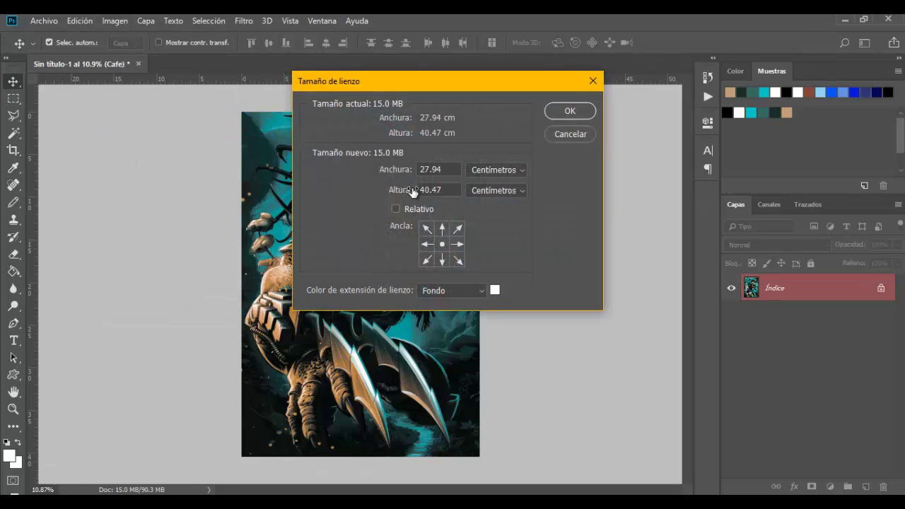
{"action": "left_click", "coordinate": [495, 190]}
{"action": "left_click", "coordinate": [488, 205]}
{"action": "type", "text": "110"}
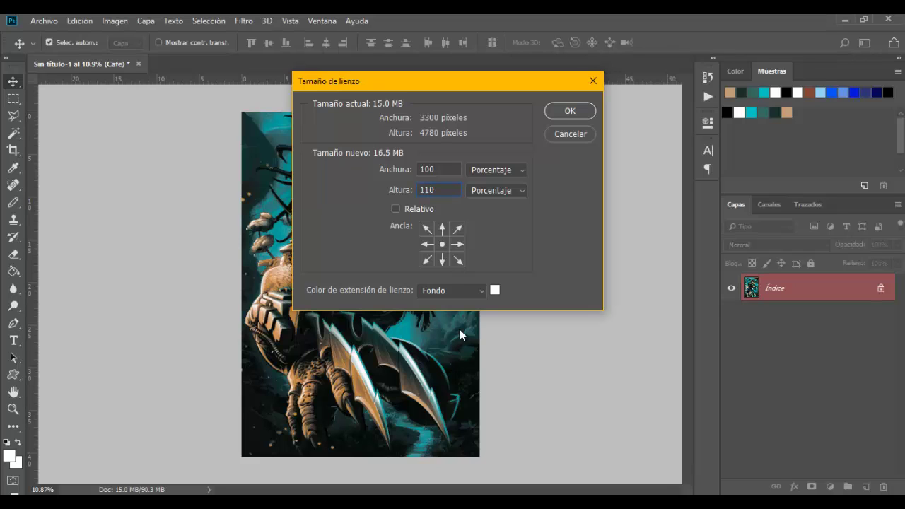
{"action": "key", "text": "Return"}
{"action": "key", "text": "ctrl+0"}
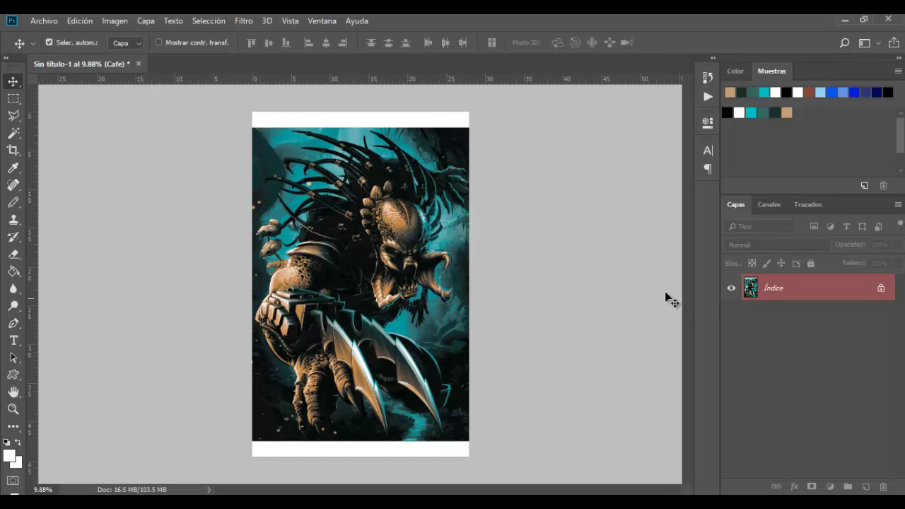
- Delete the Indexado channel after toggling Camiseta Negra's visibility to compare
{"action": "left_click", "coordinate": [765, 205]}
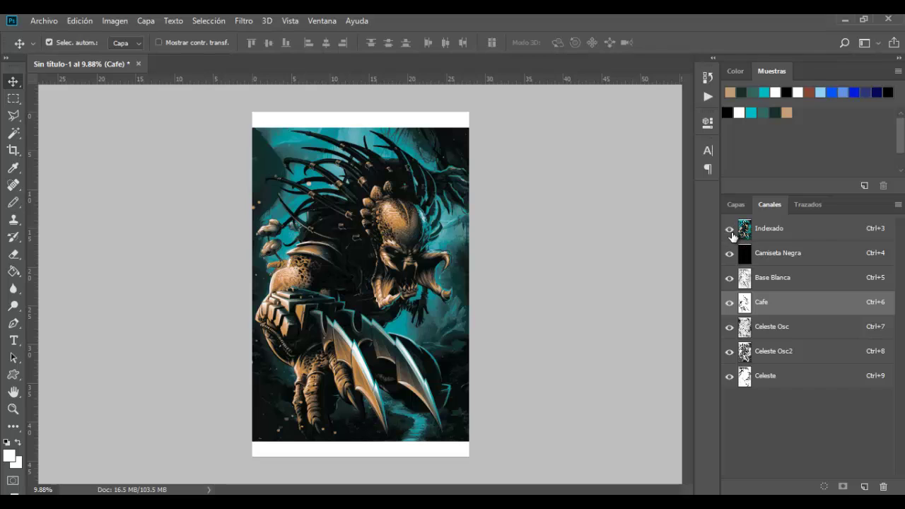
{"action": "left_click", "coordinate": [729, 253]}
{"action": "left_click", "coordinate": [728, 253]}
{"action": "left_click", "coordinate": [763, 229]}
{"action": "left_click_drag", "start_coordinate": [772, 234], "coordinate": [883, 487]}
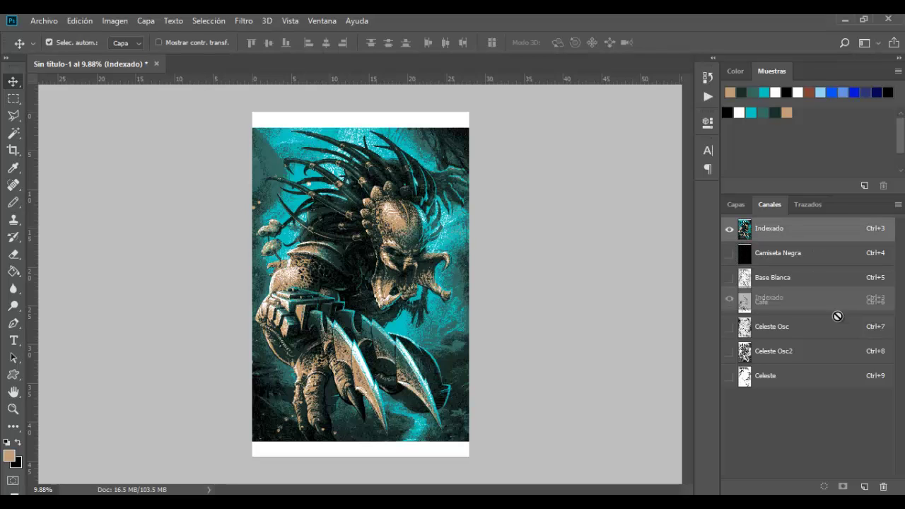
- Delete Camiseta Negra, review the remaining spot channels, then undo to restore it
{"action": "left_click_drag", "start_coordinate": [786, 226], "coordinate": [883, 486]}
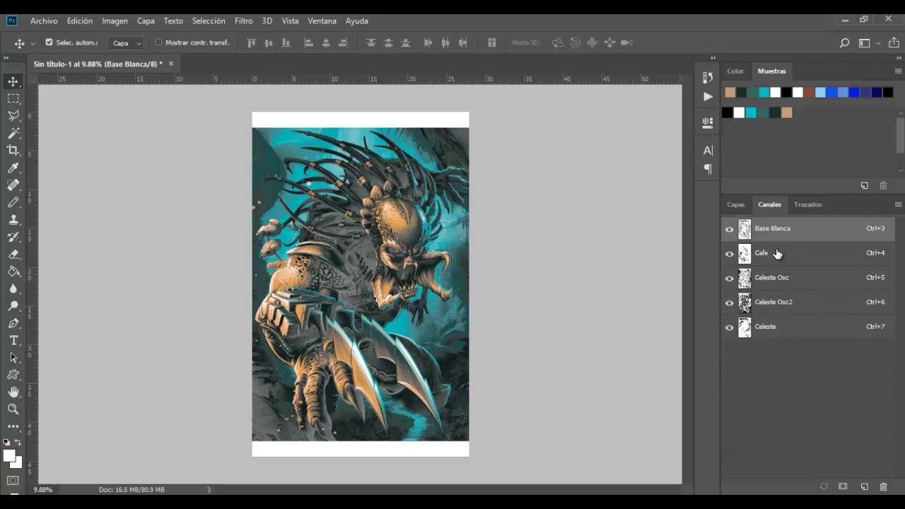
{"action": "left_click", "coordinate": [771, 253]}
{"action": "left_click", "coordinate": [774, 277]}
{"action": "left_click", "coordinate": [777, 301]}
{"action": "left_click", "coordinate": [771, 327]}
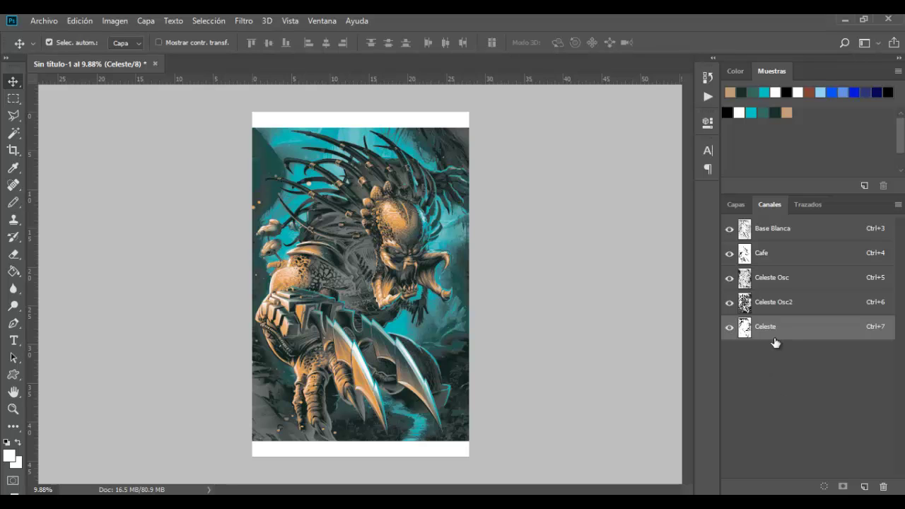
{"action": "key", "text": "ctrl+z"}
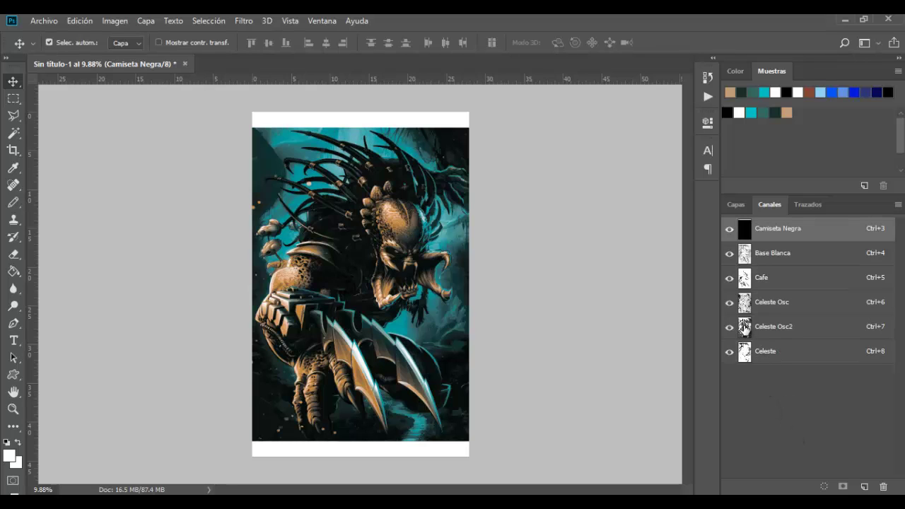
- Give Celeste Osc2 PANTONE 5467 C ink from the PANTONE+ Solid Coated book, after browsing other books
{"action": "double_click", "coordinate": [744, 328]}
{"action": "left_click", "coordinate": [526, 312]}
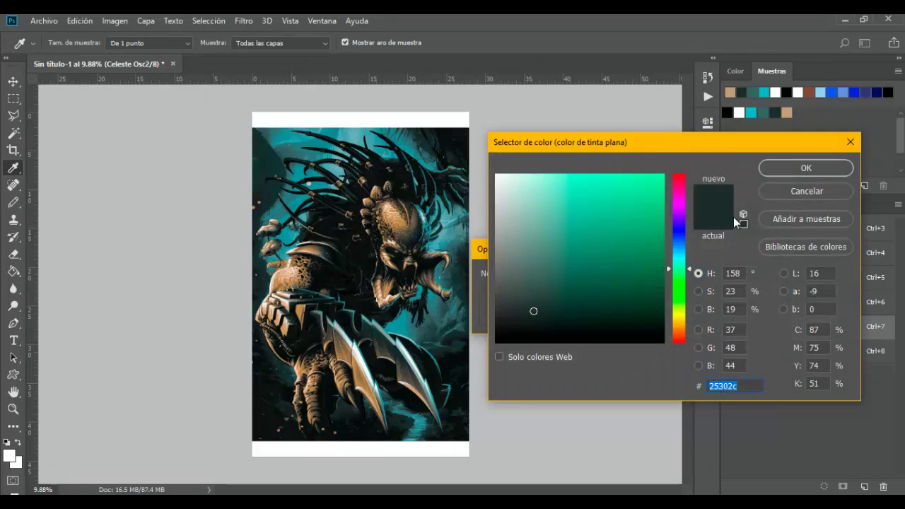
{"action": "left_click", "coordinate": [793, 246]}
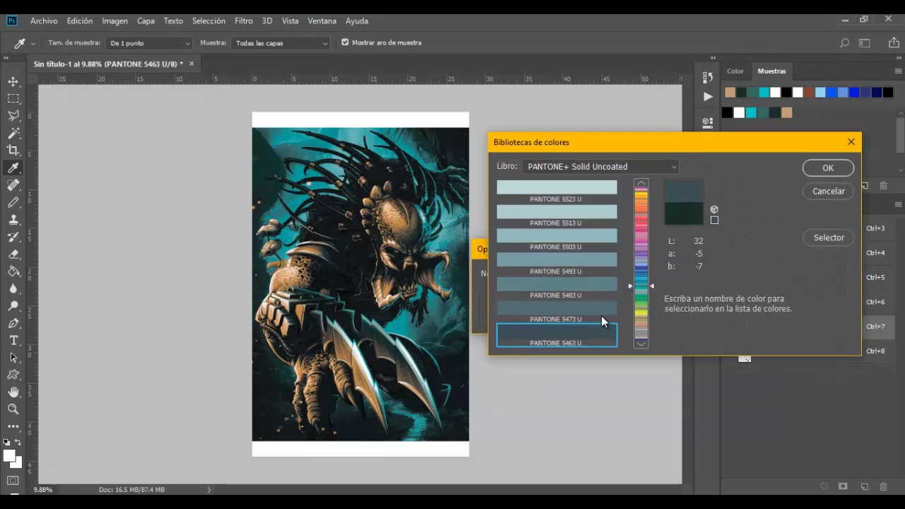
{"action": "left_click", "coordinate": [673, 167]}
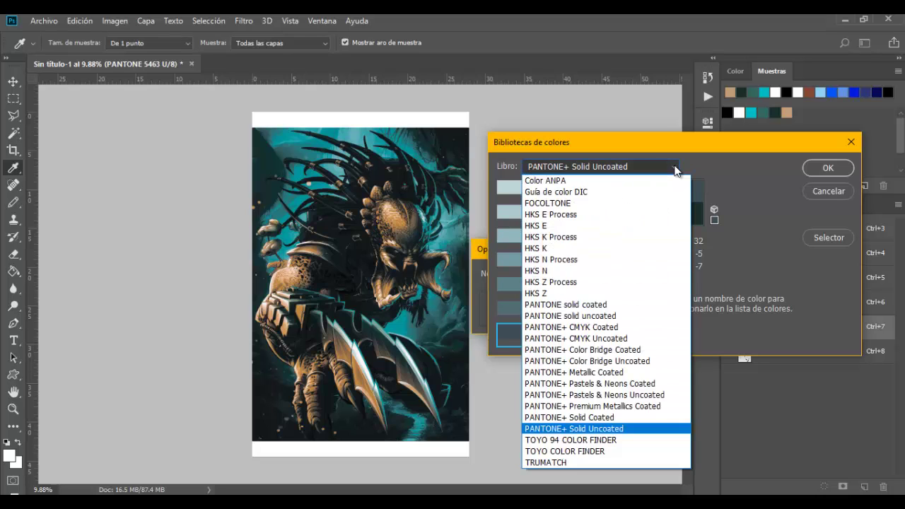
{"action": "left_click", "coordinate": [594, 305]}
{"action": "left_click", "coordinate": [674, 168]}
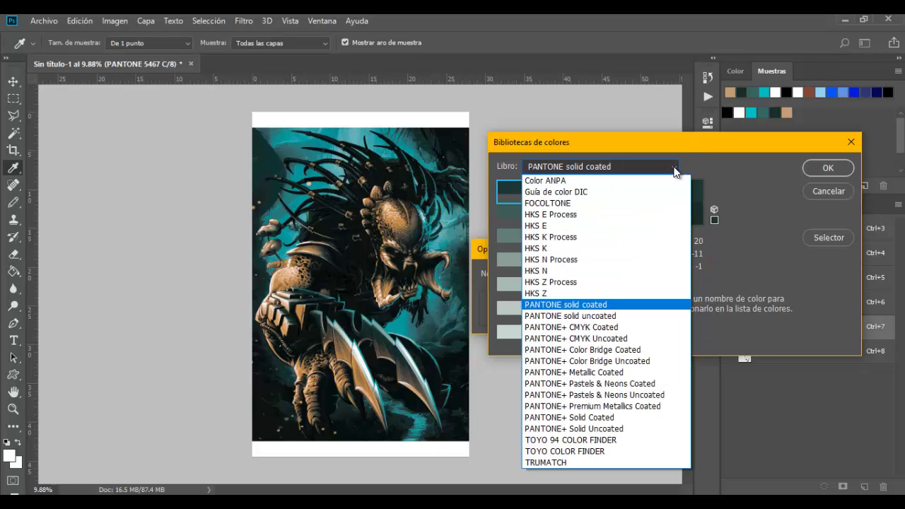
{"action": "left_click", "coordinate": [610, 316]}
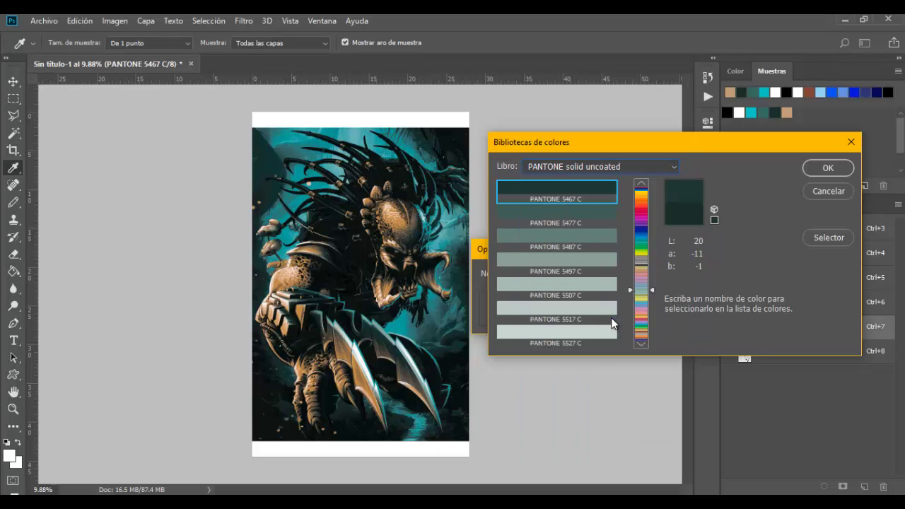
{"action": "left_click", "coordinate": [678, 166]}
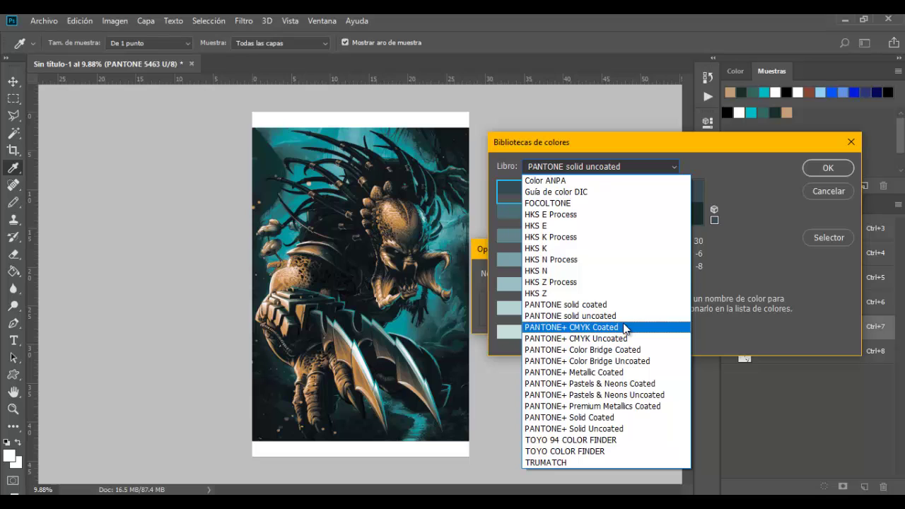
{"action": "left_click", "coordinate": [601, 418]}
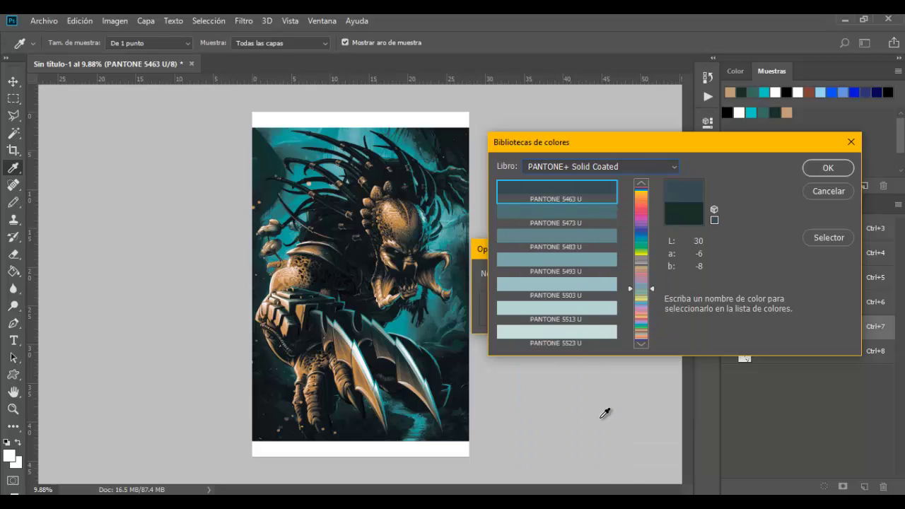
{"action": "left_click", "coordinate": [829, 168]}
- Confirm PANTONE 5467 C and set the Celeste Osc channel to PANTONE 5545 C
{"action": "left_click", "coordinate": [740, 278]}
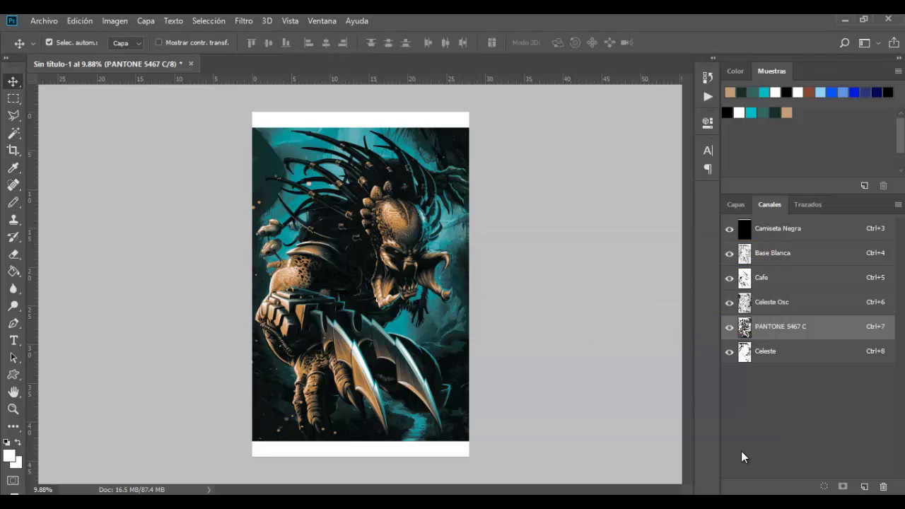
{"action": "double_click", "coordinate": [725, 309]}
{"action": "left_click", "coordinate": [528, 313]}
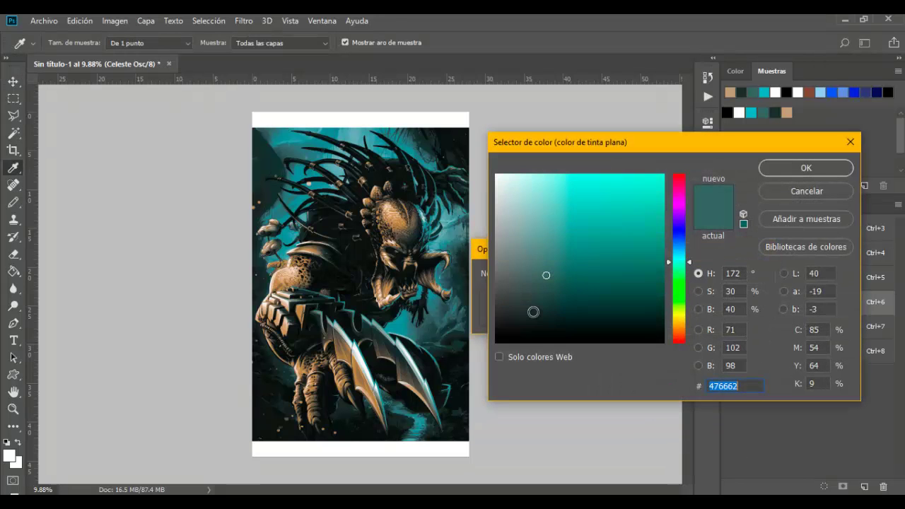
{"action": "left_click", "coordinate": [804, 243]}
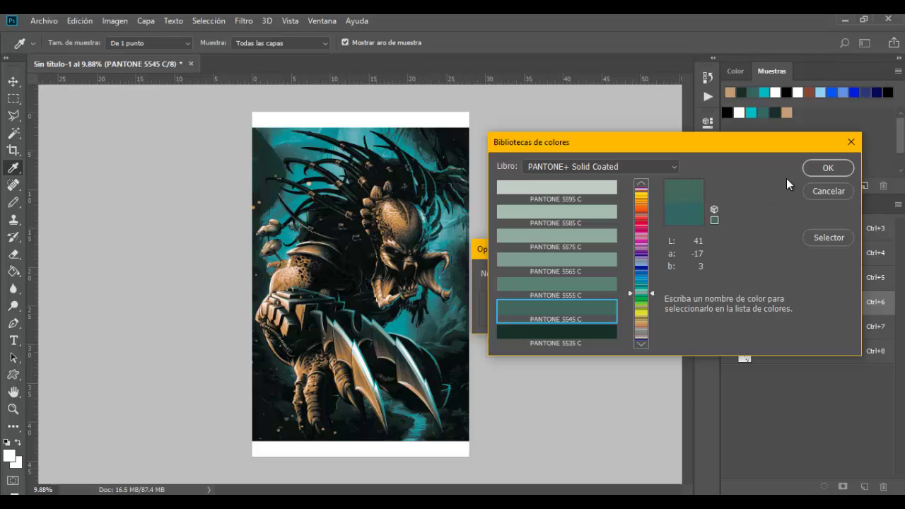
{"action": "left_click", "coordinate": [823, 169]}
{"action": "left_click", "coordinate": [736, 276]}
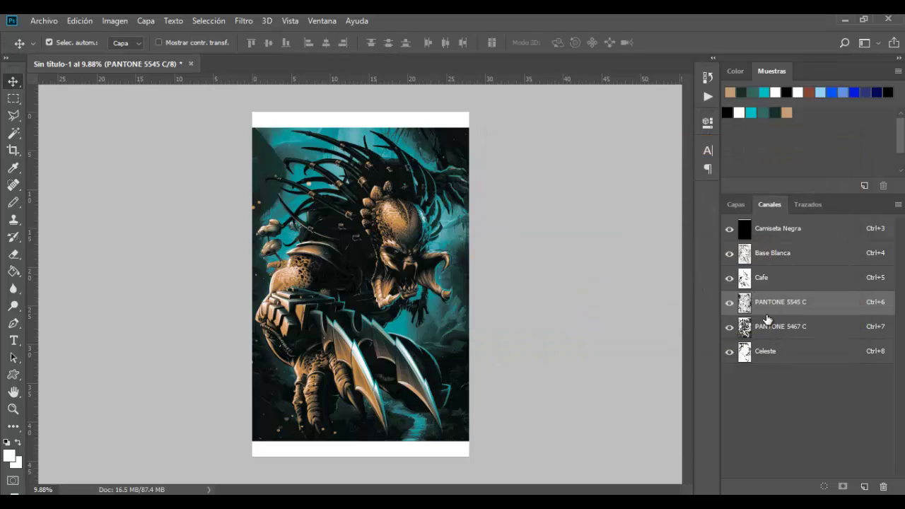
- Set the Cafe channel's ink to PANTONE 157 C
{"action": "double_click", "coordinate": [748, 282]}
{"action": "left_click", "coordinate": [526, 312]}
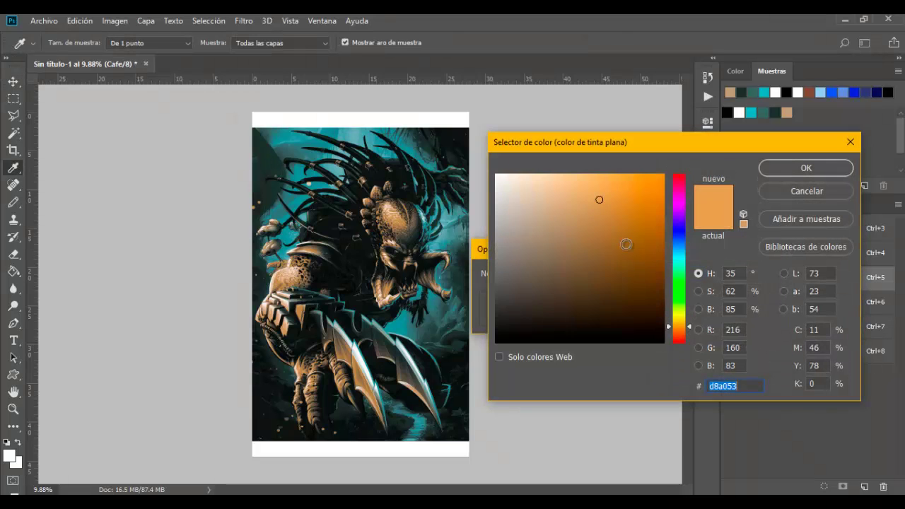
{"action": "left_click", "coordinate": [791, 248]}
{"action": "left_click", "coordinate": [846, 170]}
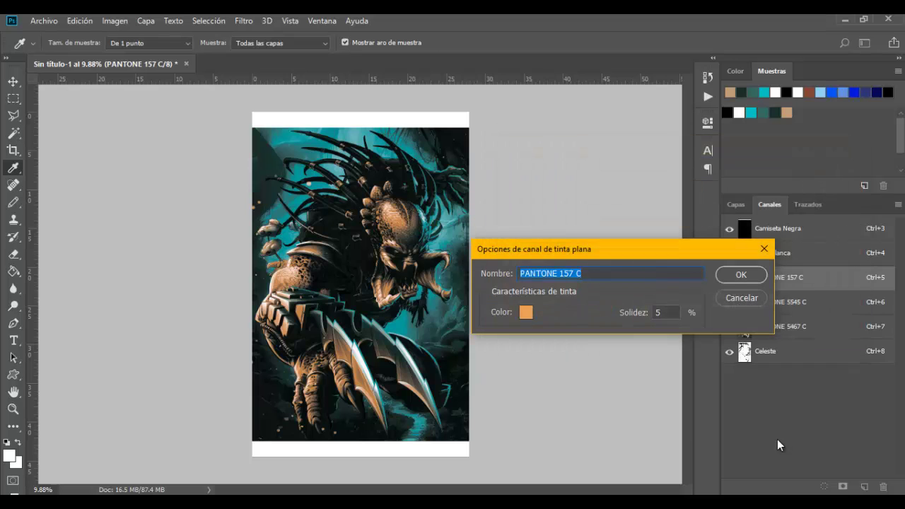
{"action": "left_click", "coordinate": [739, 274]}
- Set the Base Blanca channel's ink to PANTONE 663 C
{"action": "double_click", "coordinate": [760, 253]}
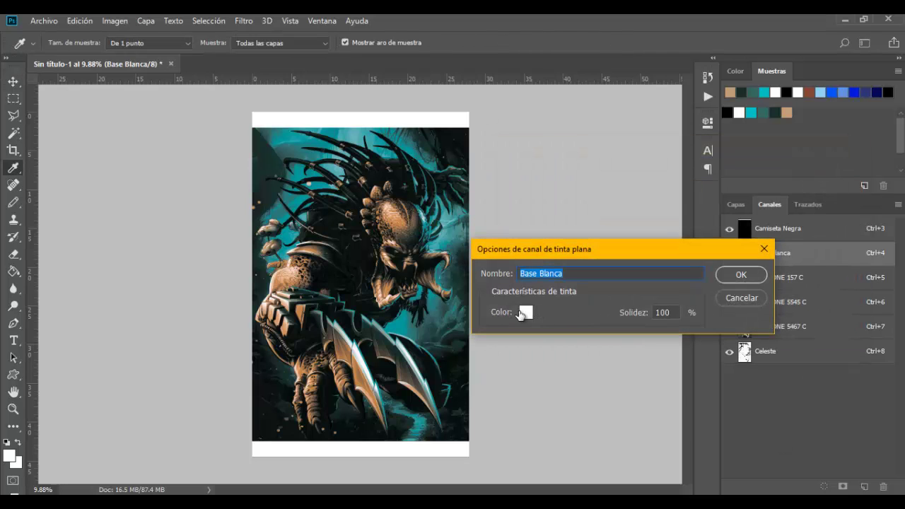
{"action": "left_click", "coordinate": [523, 312]}
{"action": "left_click", "coordinate": [781, 249]}
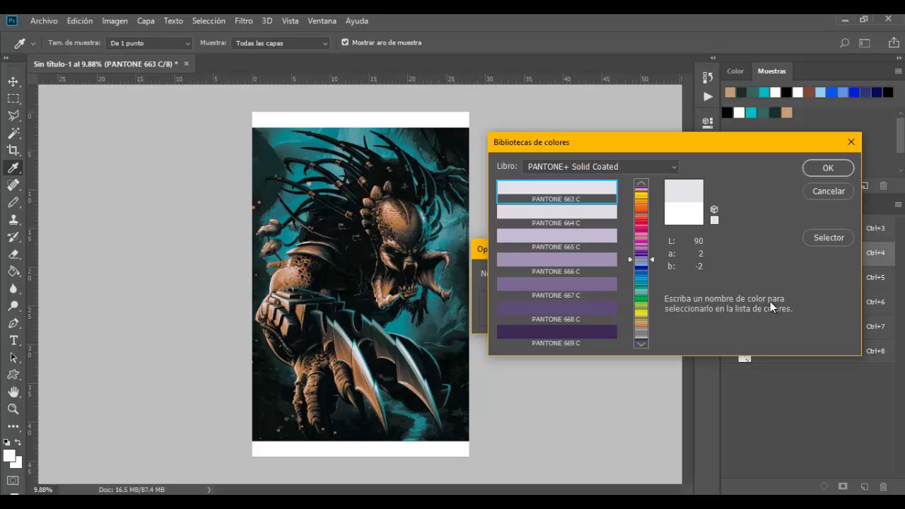
{"action": "left_click", "coordinate": [829, 169]}
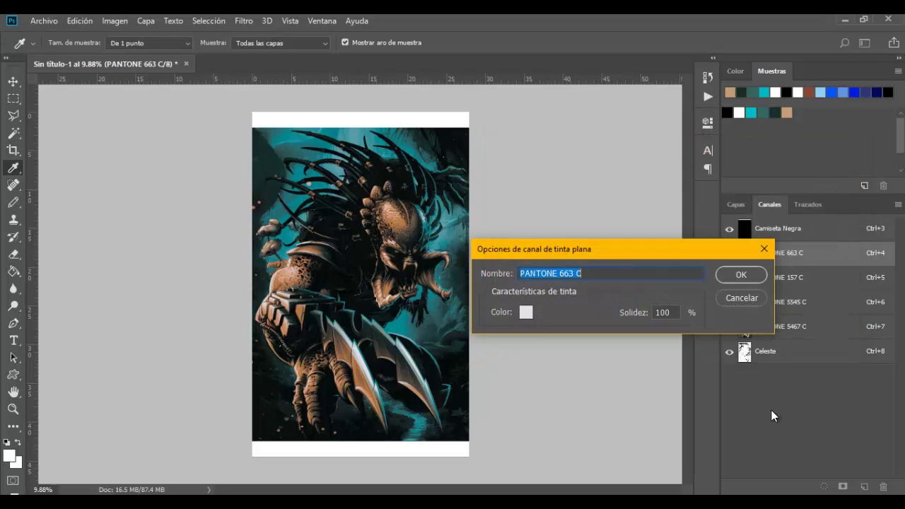
{"action": "left_click", "coordinate": [739, 275]}
- For the Celeste channel, compare bright cyan with PANTONE 7465 C, 7464 C and 7467 C
{"action": "left_click", "coordinate": [767, 354]}
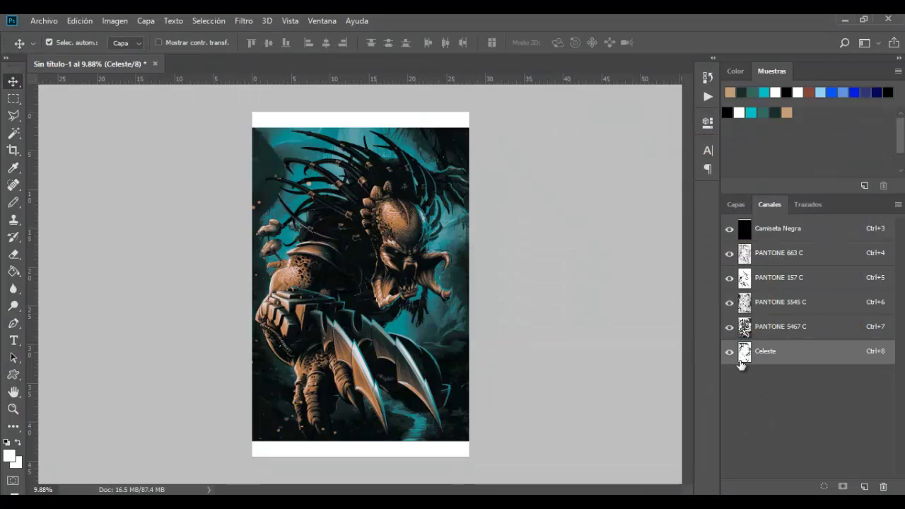
{"action": "double_click", "coordinate": [745, 352]}
{"action": "left_click", "coordinate": [527, 312]}
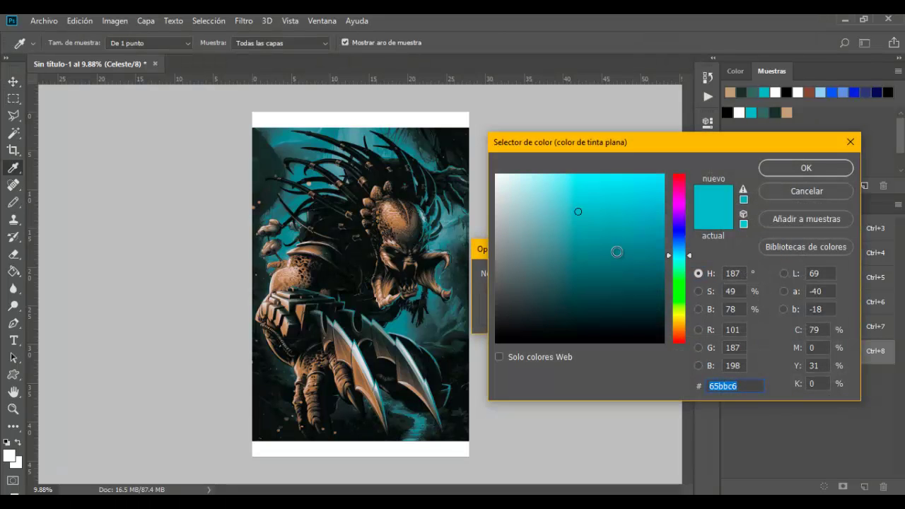
{"action": "left_click", "coordinate": [664, 174]}
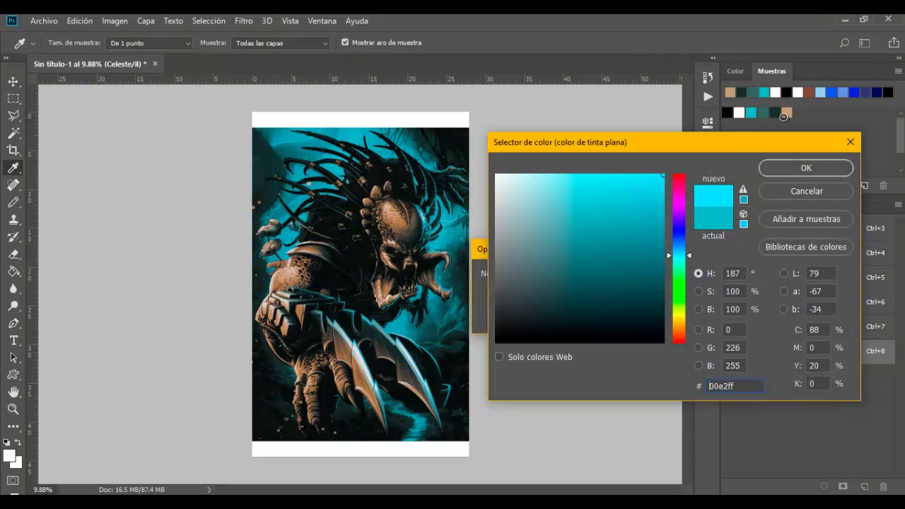
{"action": "left_click", "coordinate": [794, 247]}
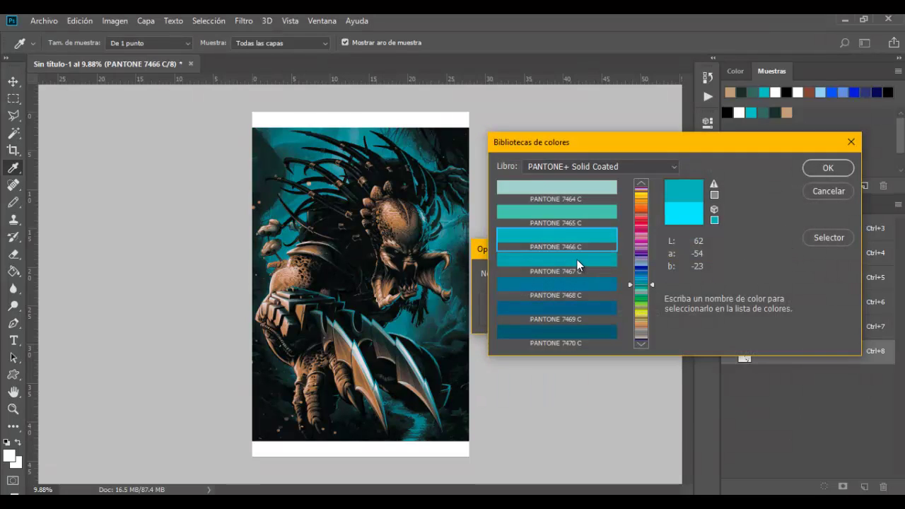
{"action": "left_click", "coordinate": [567, 212]}
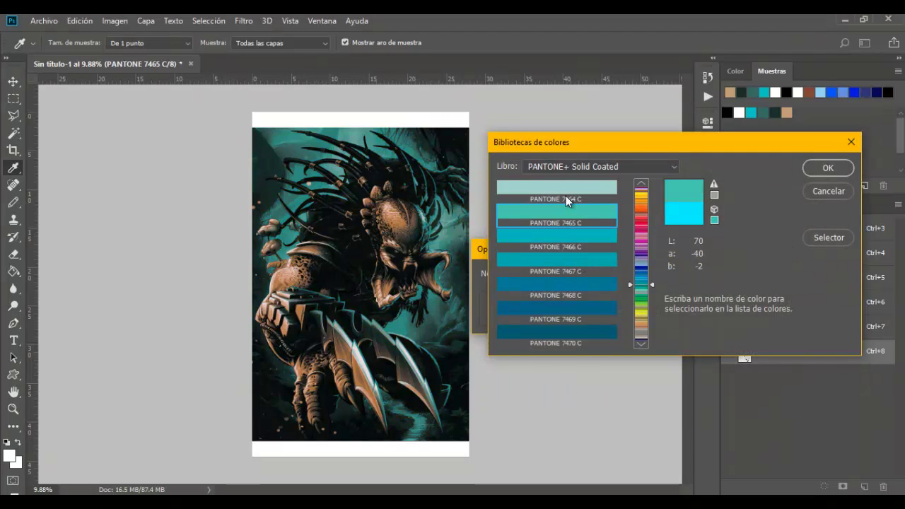
{"action": "left_click", "coordinate": [565, 196]}
{"action": "left_click", "coordinate": [558, 262]}
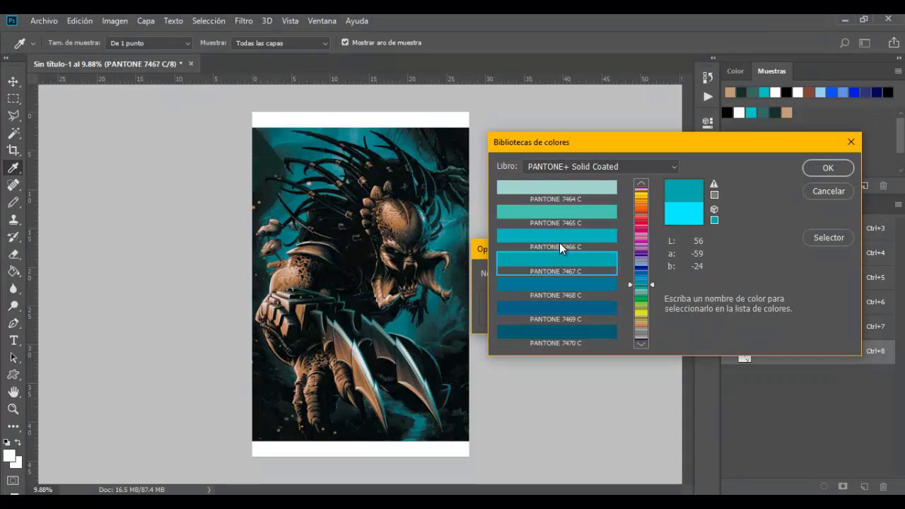
- Settle the Celeste channel on PANTONE 7466 C after also trying 7468 C and 7470 C
{"action": "left_click", "coordinate": [560, 239]}
{"action": "left_click", "coordinate": [568, 283]}
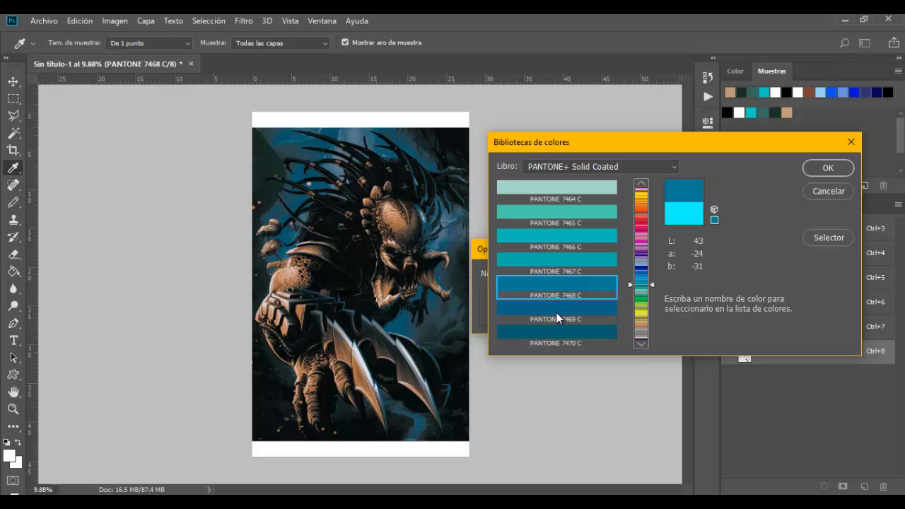
{"action": "left_click", "coordinate": [556, 331]}
{"action": "left_click", "coordinate": [555, 192]}
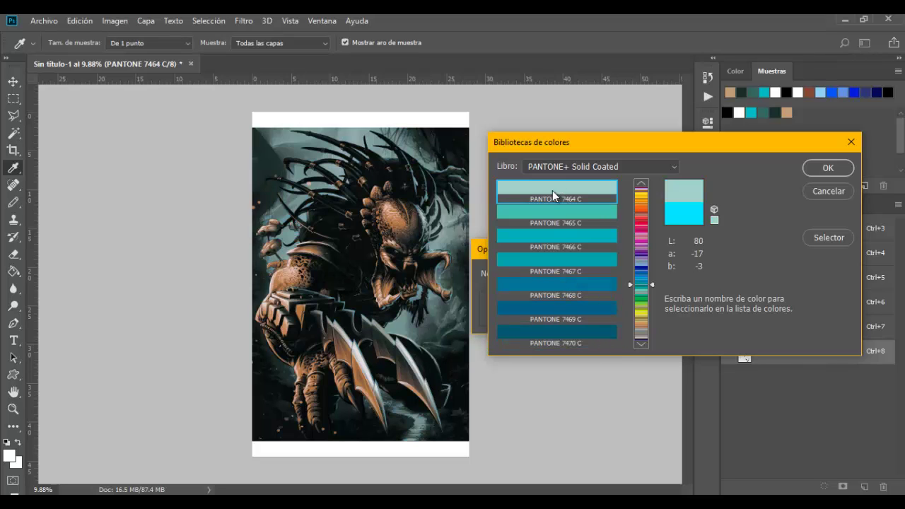
{"action": "left_click", "coordinate": [551, 216]}
{"action": "left_click", "coordinate": [551, 235]}
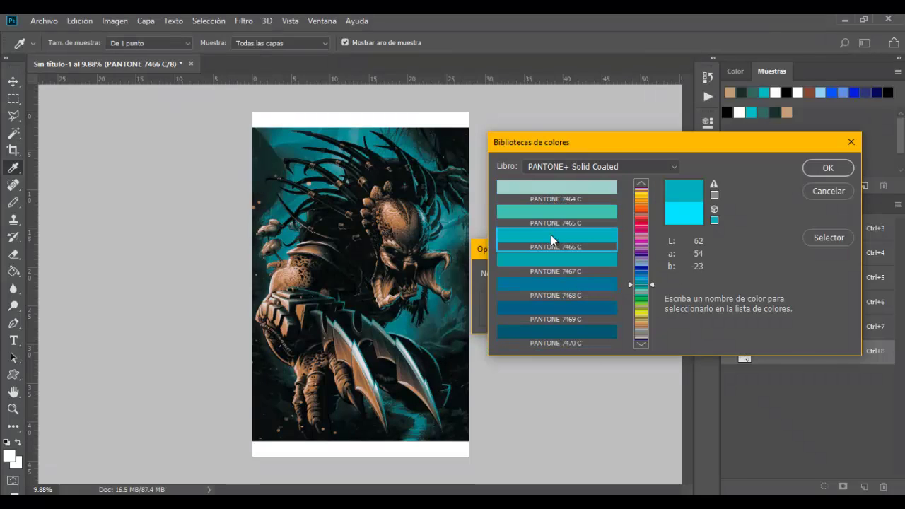
{"action": "left_click", "coordinate": [828, 170]}
{"action": "left_click", "coordinate": [741, 275]}
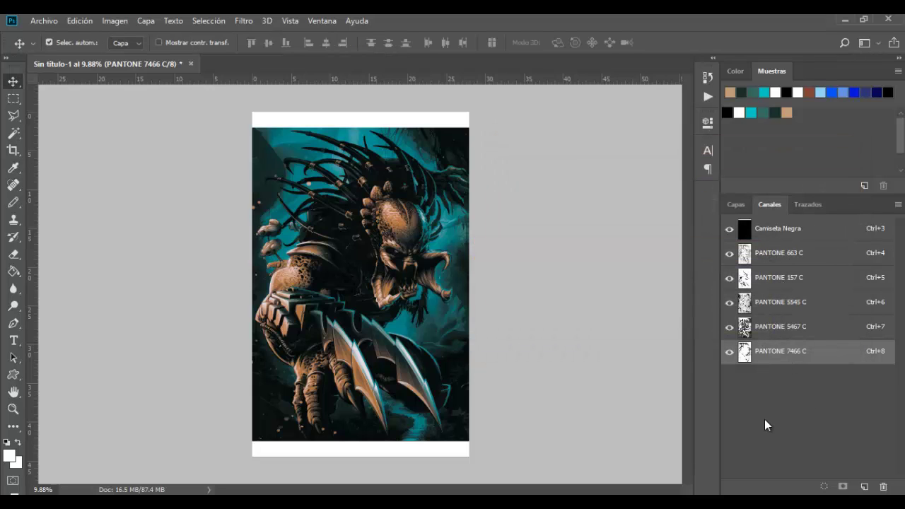
- Delete the Camiseta Negra channel and step through the remaining Pantone channels
{"action": "left_click", "coordinate": [788, 237]}
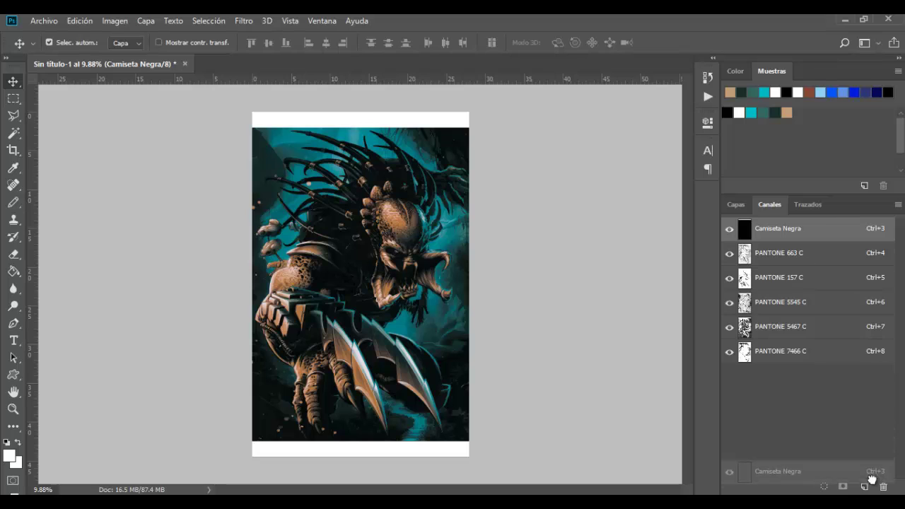
{"action": "left_click_drag", "start_coordinate": [805, 265], "coordinate": [883, 486]}
{"action": "key", "text": "ctrl+4"}
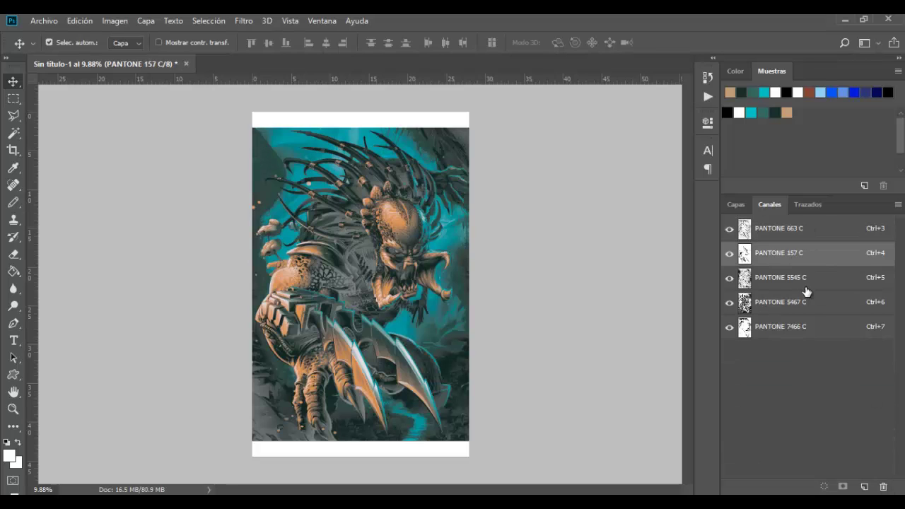
{"action": "key", "text": "ctrl+5"}
{"action": "key", "text": "ctrl+6"}
{"action": "key", "text": "ctrl+7"}
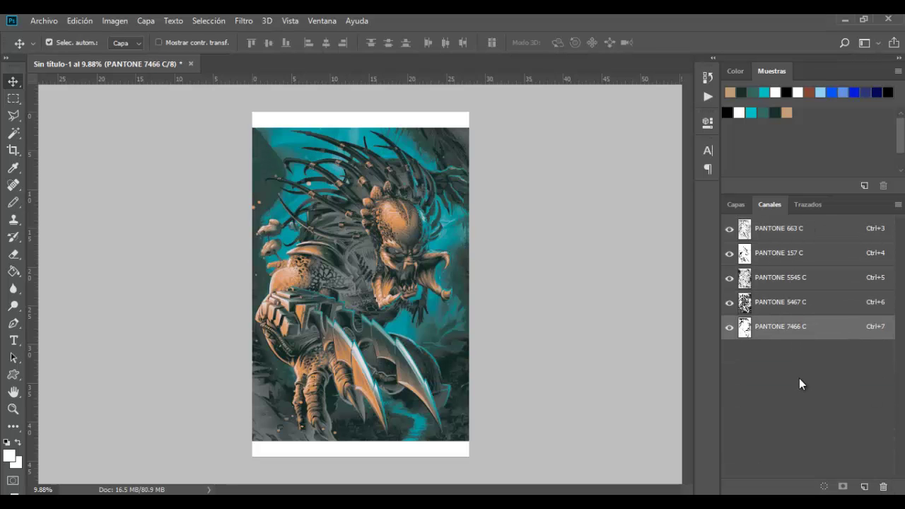
- Split the channels into separate grayscale documents and inspect the PANTONE 663 C plate
{"action": "left_click", "coordinate": [898, 204]}
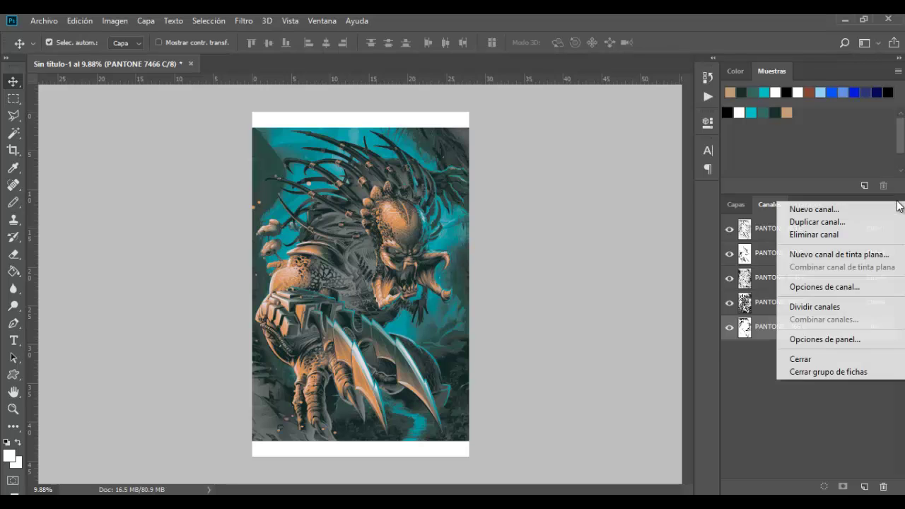
{"action": "left_click", "coordinate": [806, 304]}
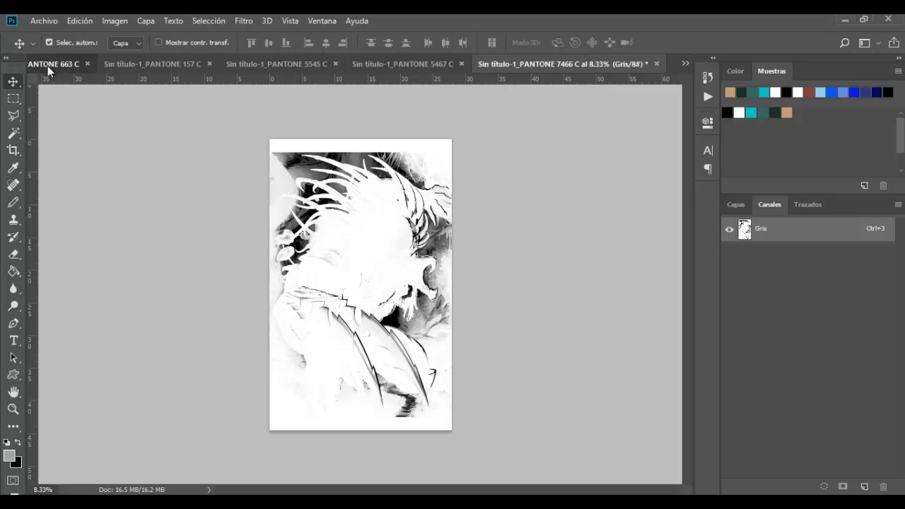
{"action": "left_click", "coordinate": [47, 66]}
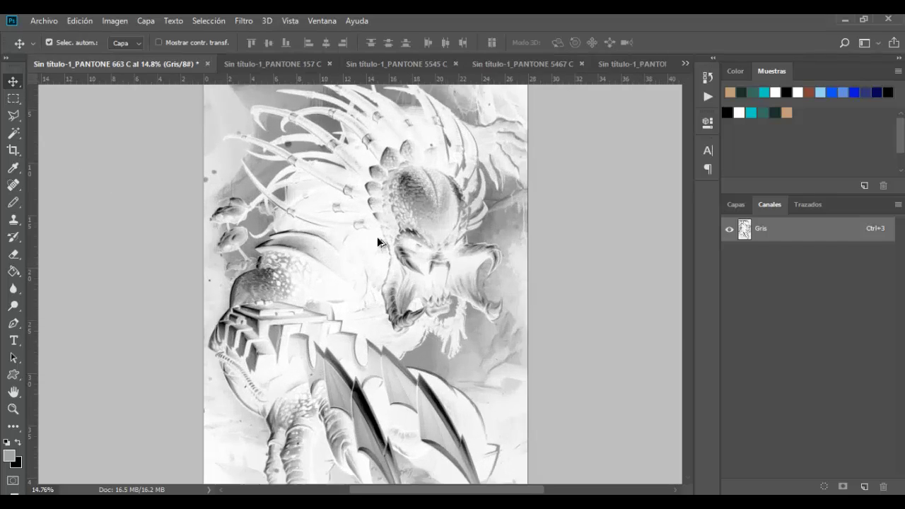
{"action": "scroll", "coordinate": [376, 236], "scroll_direction": "up", "scroll_amount": 5}
{"action": "scroll", "coordinate": [435, 218], "scroll_direction": "up", "scroll_amount": 2}
{"action": "scroll", "coordinate": [434, 218], "scroll_direction": "up", "scroll_amount": 2}
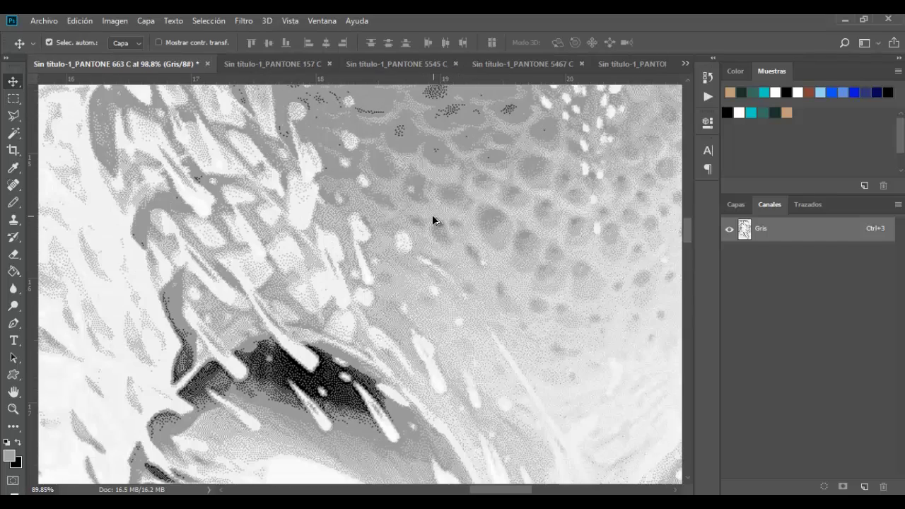
{"action": "scroll", "coordinate": [432, 217], "scroll_direction": "up", "scroll_amount": 2}
{"action": "scroll", "coordinate": [430, 215], "scroll_direction": "up", "scroll_amount": 2}
{"action": "scroll", "coordinate": [427, 210], "scroll_direction": "down", "scroll_amount": 2}
{"action": "scroll", "coordinate": [427, 210], "scroll_direction": "down", "scroll_amount": 2}
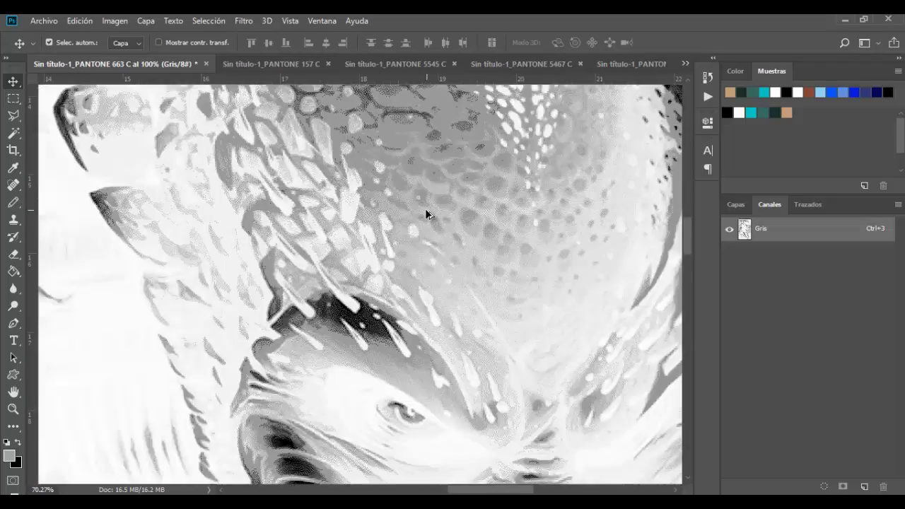
{"action": "scroll", "coordinate": [427, 212], "scroll_direction": "down", "scroll_amount": 2}
{"action": "scroll", "coordinate": [426, 214], "scroll_direction": "down", "scroll_amount": 2}
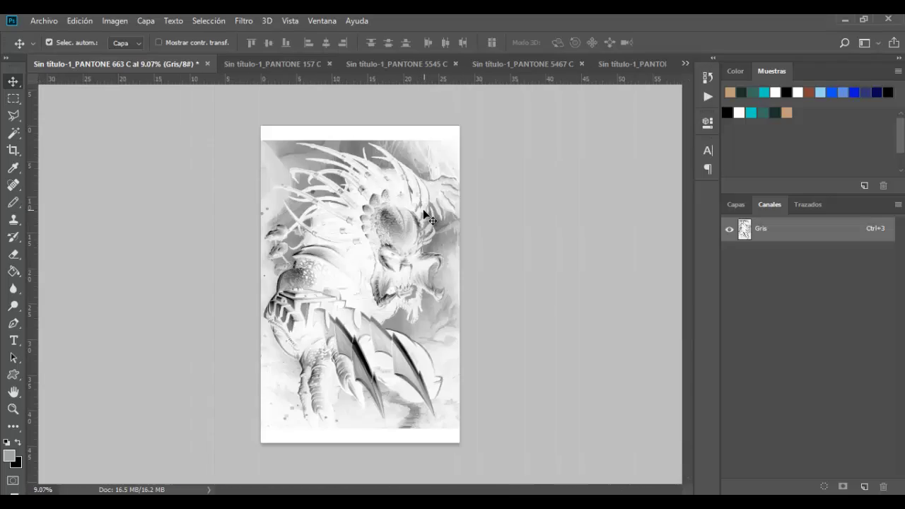
- Check the PANTONE 663 C plate's colour mode in the Image menu
{"action": "left_click", "coordinate": [43, 23]}
{"action": "left_click", "coordinate": [43, 23]}
{"action": "left_click", "coordinate": [112, 23]}
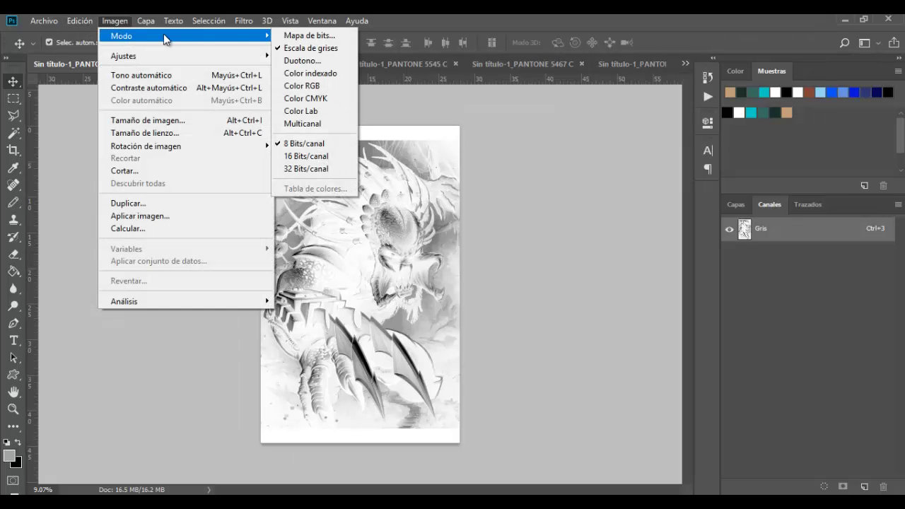
{"action": "left_click", "coordinate": [509, 19]}
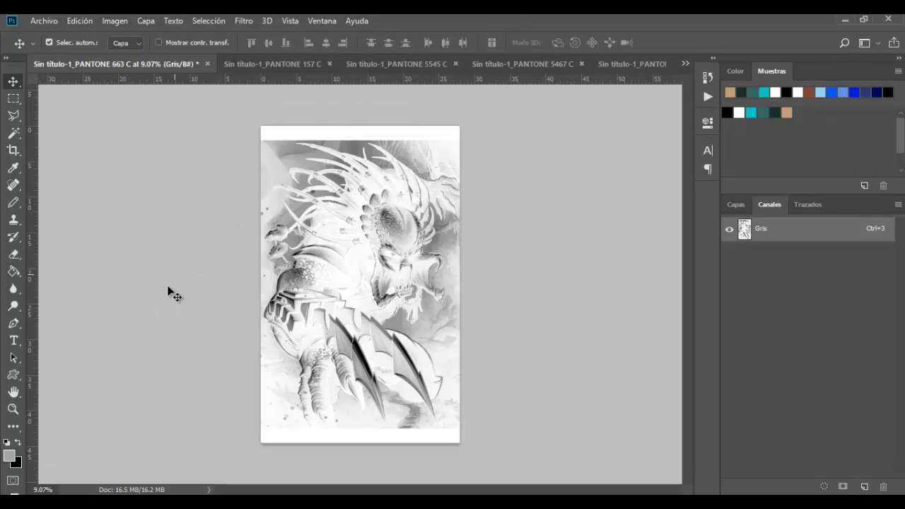
- Draw a black crosshair registration mark in the top-left margin with the Custom Shape tool
{"action": "left_click", "coordinate": [13, 375]}
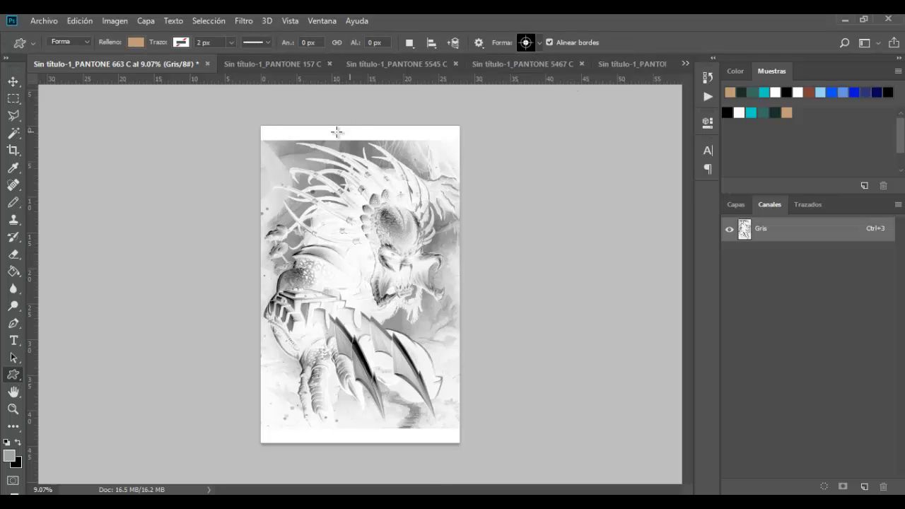
{"action": "scroll", "coordinate": [274, 120], "scroll_direction": "up", "scroll_amount": 5}
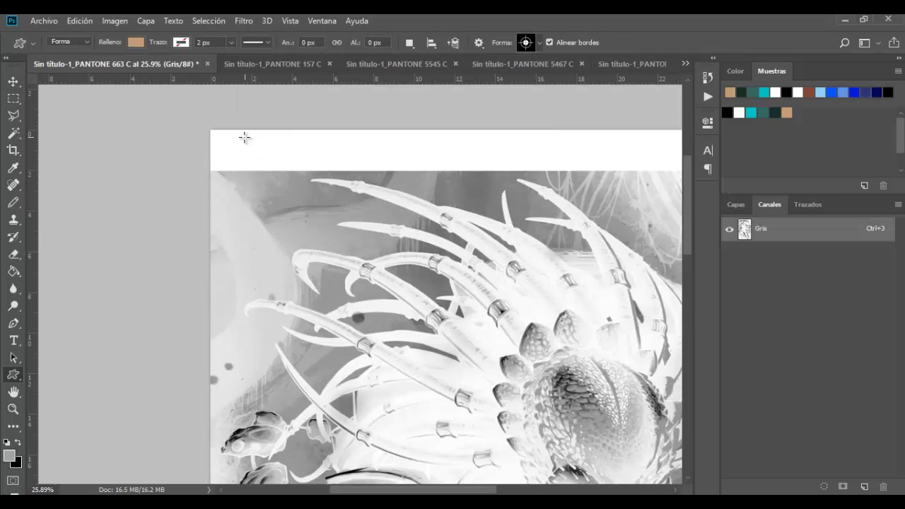
{"action": "left_click_drag", "start_coordinate": [235, 139], "coordinate": [256, 157]}
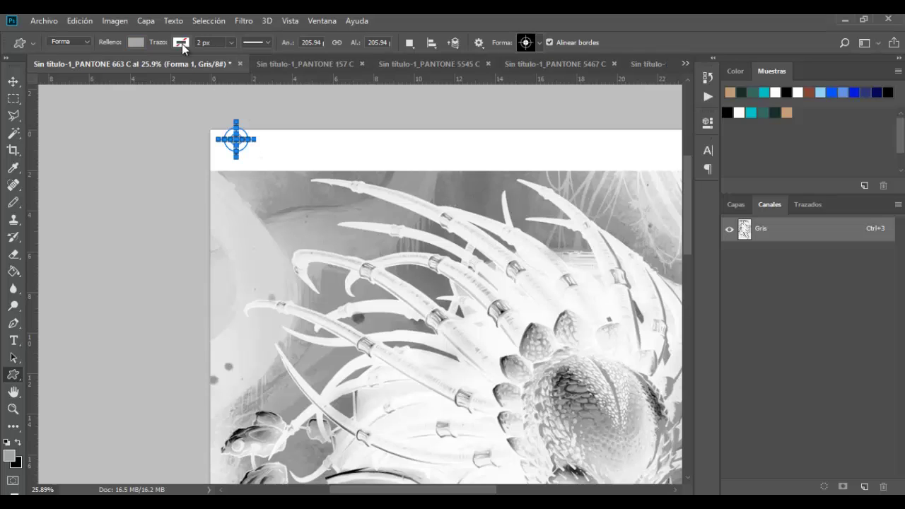
{"action": "left_click", "coordinate": [142, 44]}
{"action": "left_click", "coordinate": [79, 112]}
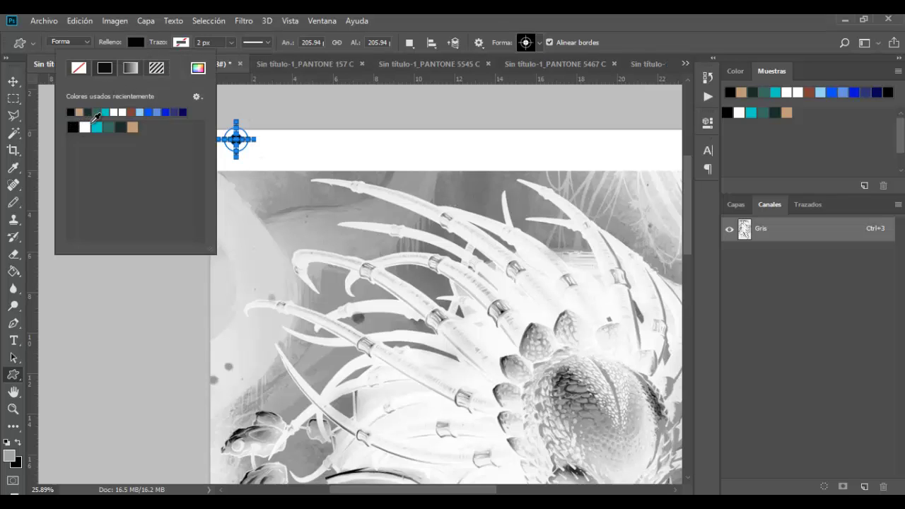
{"action": "left_click", "coordinate": [54, 110]}
- Nudge the top-left mark down and left into the corner, then fit the page in view
{"action": "key", "text": "v"}
{"action": "key", "text": "shift+Down"}
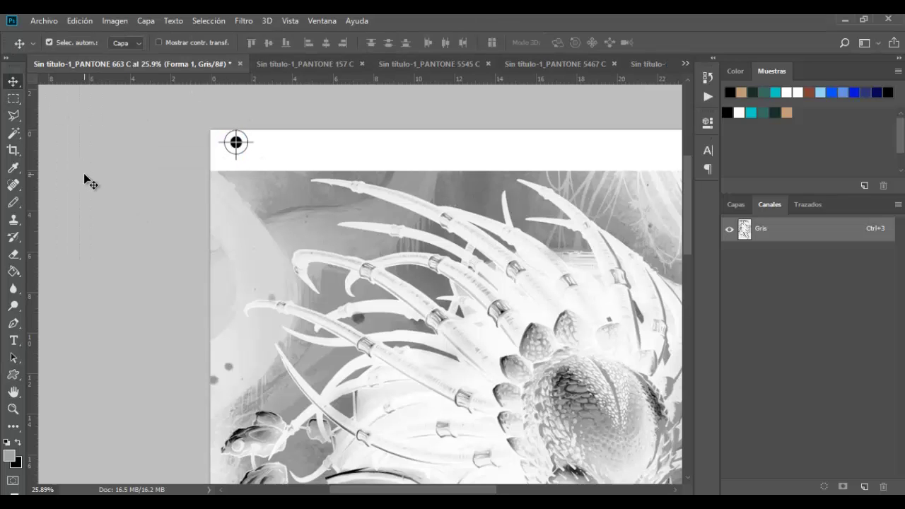
{"action": "key", "text": "shift+Down"}
{"action": "key", "text": "shift+Down"}
{"action": "key", "text": "shift+Down"}
{"action": "key", "text": "shift+Down"}
{"action": "key", "text": "shift+Down"}
{"action": "key", "text": "shift+Left"}
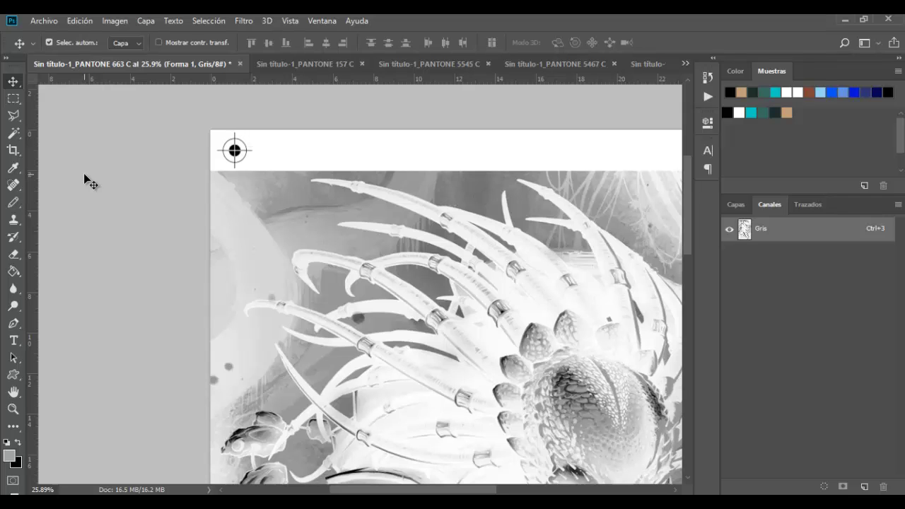
{"action": "key", "text": "shift+Left"}
{"action": "key", "text": "shift+Left"}
{"action": "key", "text": "ctrl+0"}
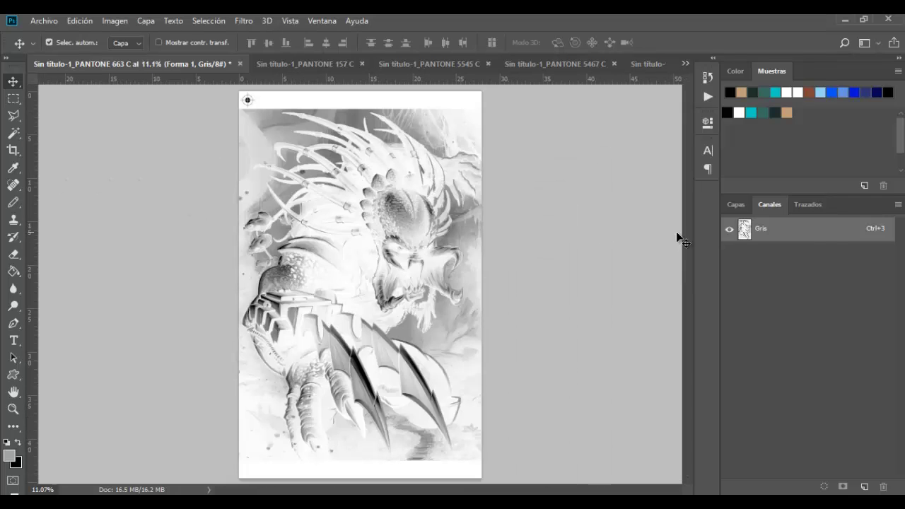
- Duplicate the mark layer and position the copy in the top-right corner
{"action": "left_click", "coordinate": [734, 204]}
{"action": "right_click", "coordinate": [778, 289]}
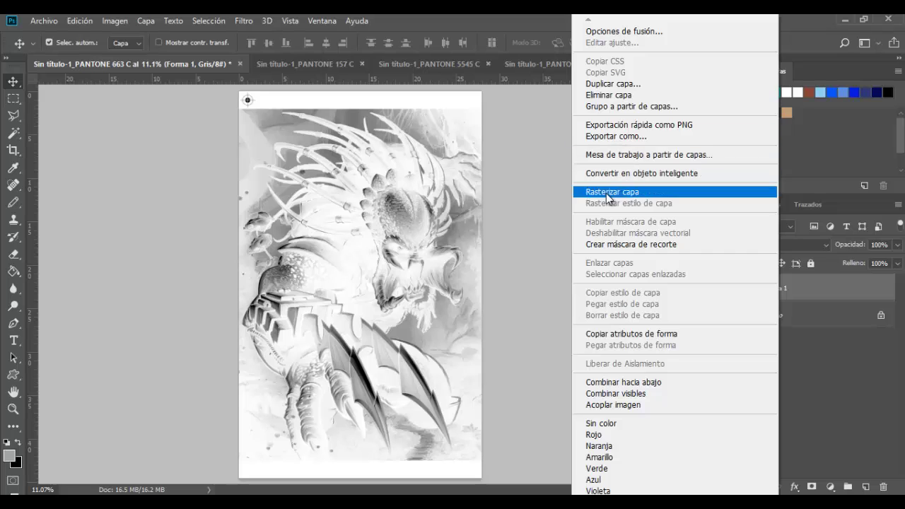
{"action": "left_click", "coordinate": [601, 86]}
{"action": "left_click", "coordinate": [780, 294]}
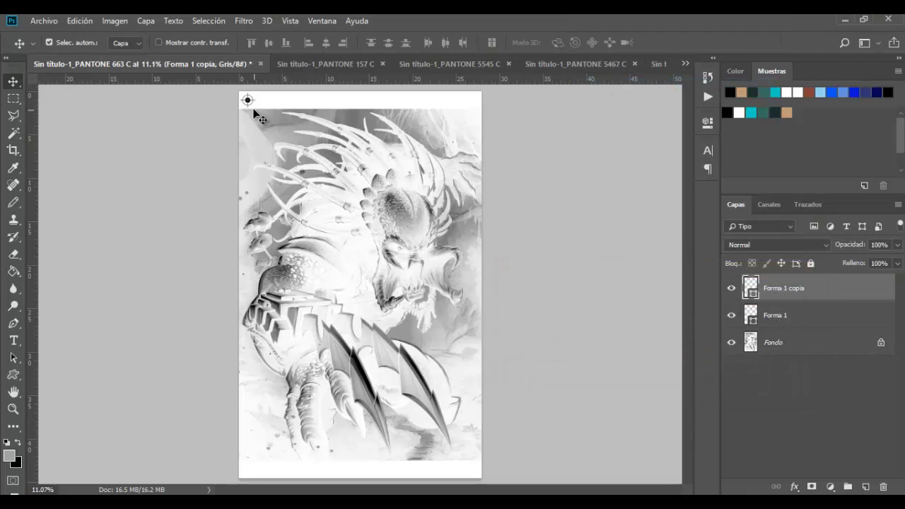
{"action": "left_click_drag", "start_coordinate": [267, 108], "coordinate": [493, 109]}
{"action": "key", "text": "shift+Left"}
{"action": "key", "text": "shift+Left"}
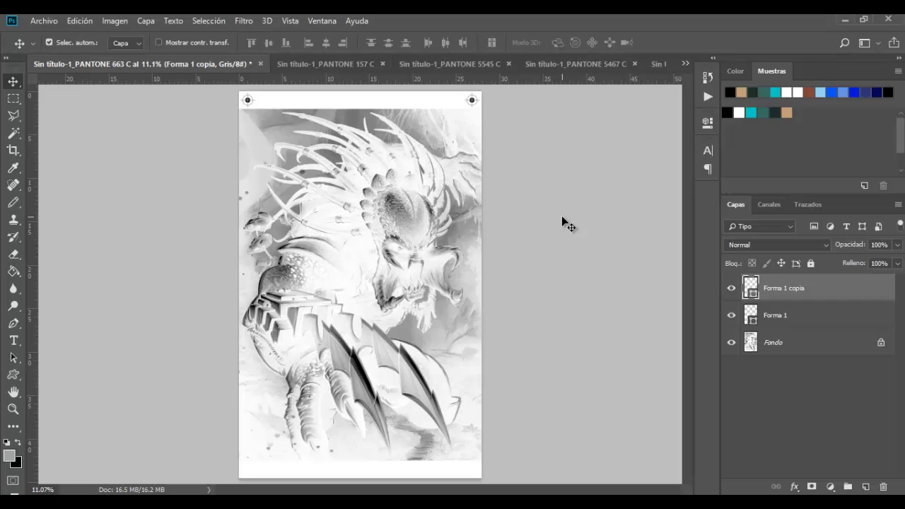
{"action": "key", "text": "shift+Right"}
{"action": "key", "text": "shift+Right"}
- Merge the two top marks, duplicate them and move the copies to the bottom corners
{"action": "left_click", "coordinate": [822, 325], "text": "shift"}
{"action": "right_click", "coordinate": [798, 321]}
{"action": "left_click", "coordinate": [668, 374]}
{"action": "right_click", "coordinate": [818, 319]}
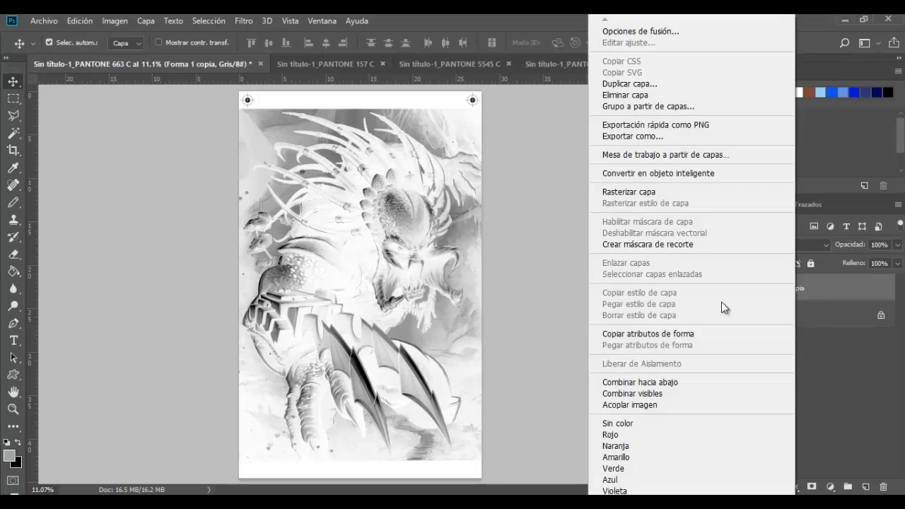
{"action": "left_click", "coordinate": [629, 84]}
{"action": "key", "text": "Return"}
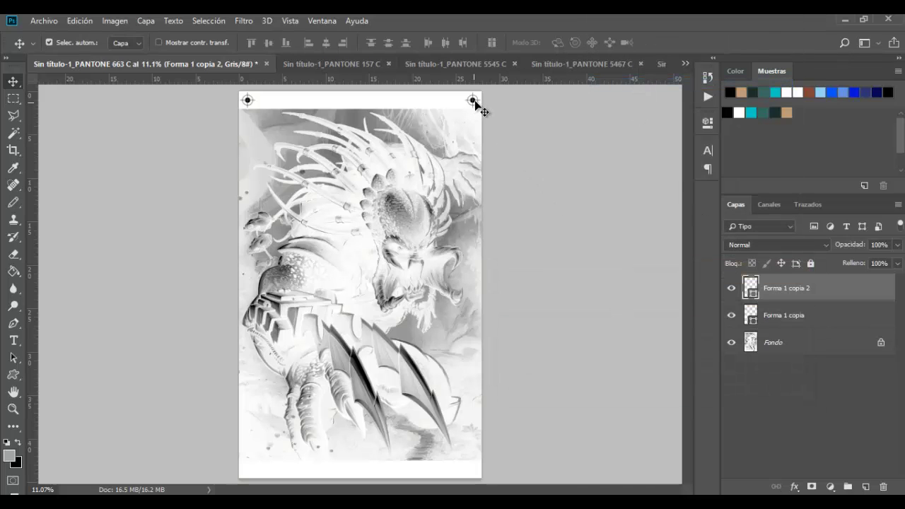
{"action": "left_click_drag", "start_coordinate": [483, 111], "coordinate": [485, 482]}
{"action": "key", "text": "Up"}
{"action": "key", "text": "Up"}
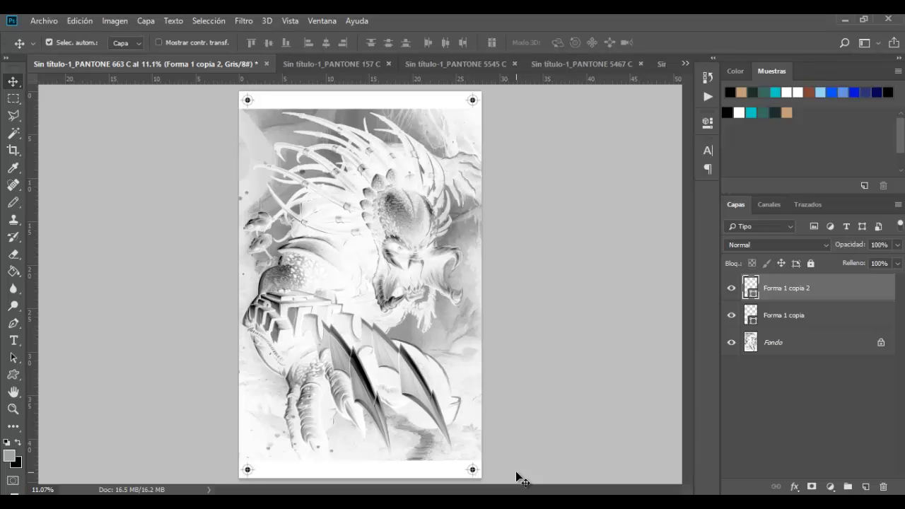
{"action": "scroll", "coordinate": [515, 471], "scroll_direction": "up", "scroll_amount": 3}
{"action": "scroll", "coordinate": [494, 474], "scroll_direction": "up", "scroll_amount": 2}
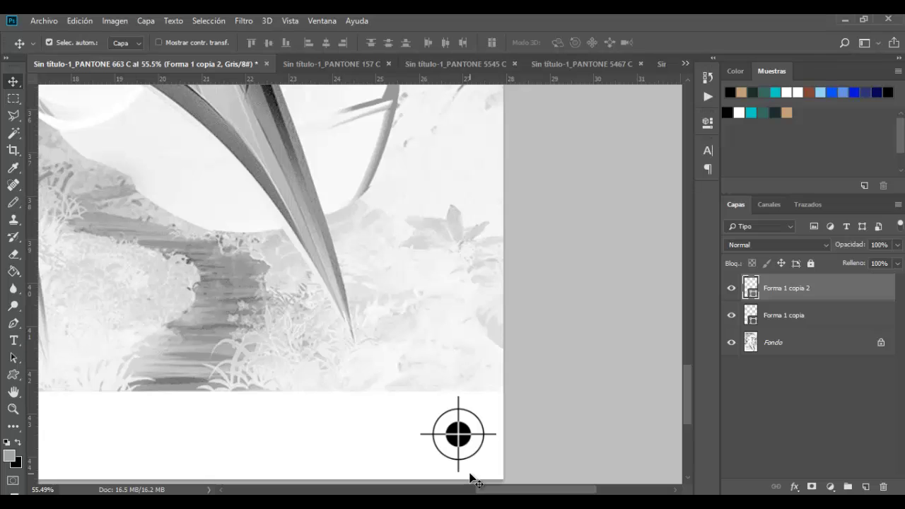
{"action": "scroll", "coordinate": [469, 470], "scroll_direction": "down", "scroll_amount": 2}
{"action": "scroll", "coordinate": [465, 466], "scroll_direction": "down", "scroll_amount": 3}
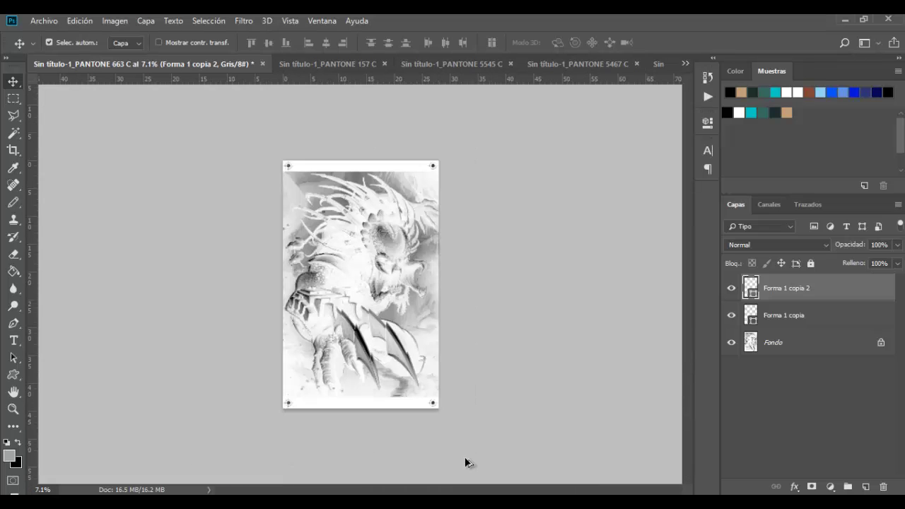
- Combine the mark shape layers into Forma 1 copia 2, rasterize it, and fit the page
{"action": "left_click", "coordinate": [770, 324], "text": "shift"}
{"action": "right_click", "coordinate": [771, 324]}
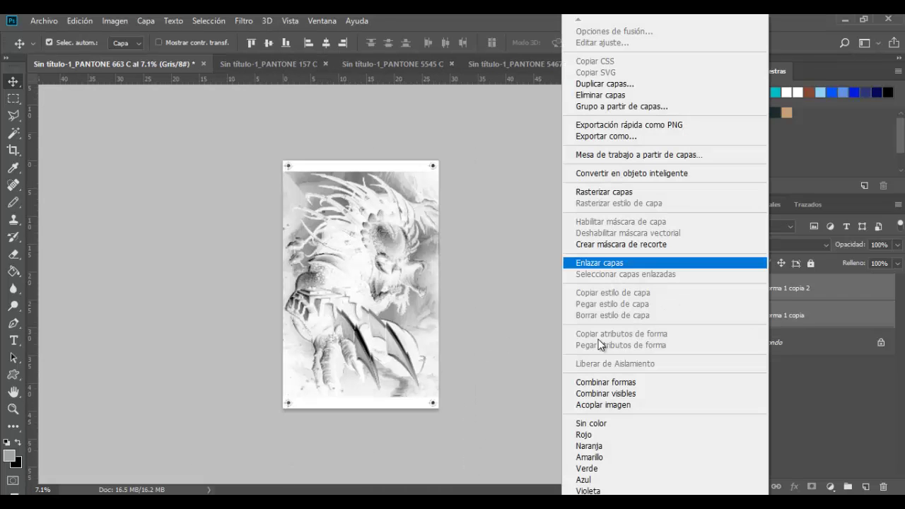
{"action": "left_click", "coordinate": [590, 382]}
{"action": "right_click", "coordinate": [845, 286]}
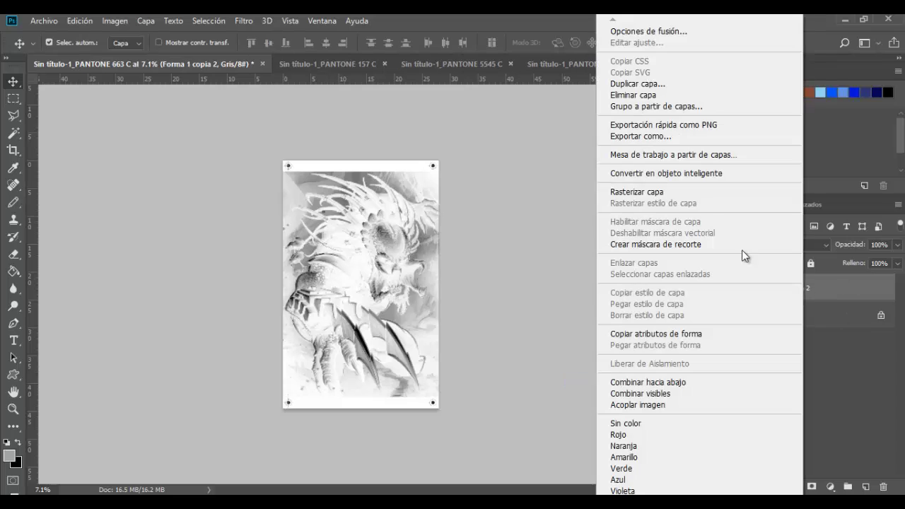
{"action": "left_click", "coordinate": [632, 192]}
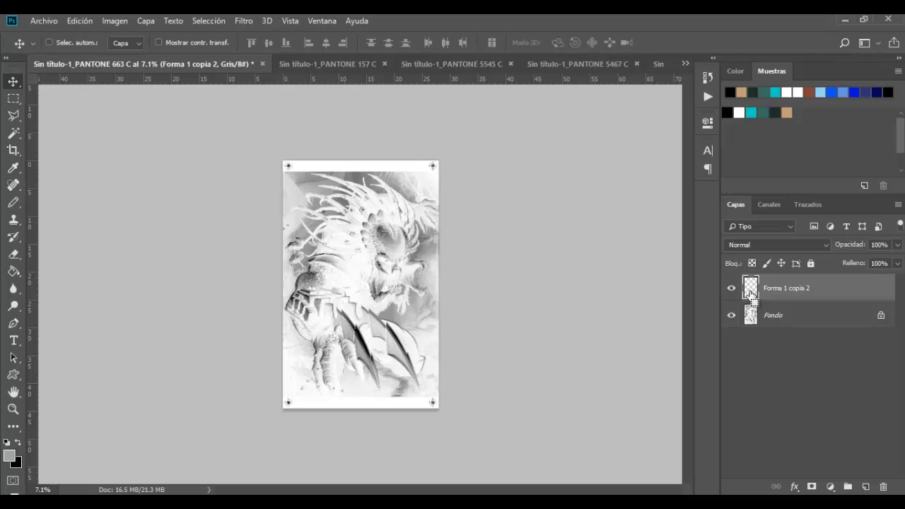
{"action": "left_click", "coordinate": [751, 295], "text": "ctrl"}
{"action": "key", "text": "ctrl+0"}
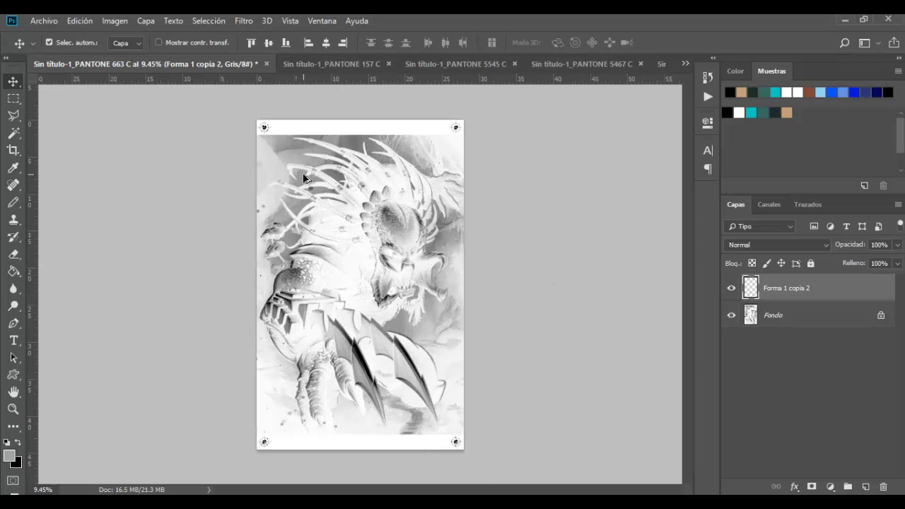
{"action": "left_click", "coordinate": [78, 21]}
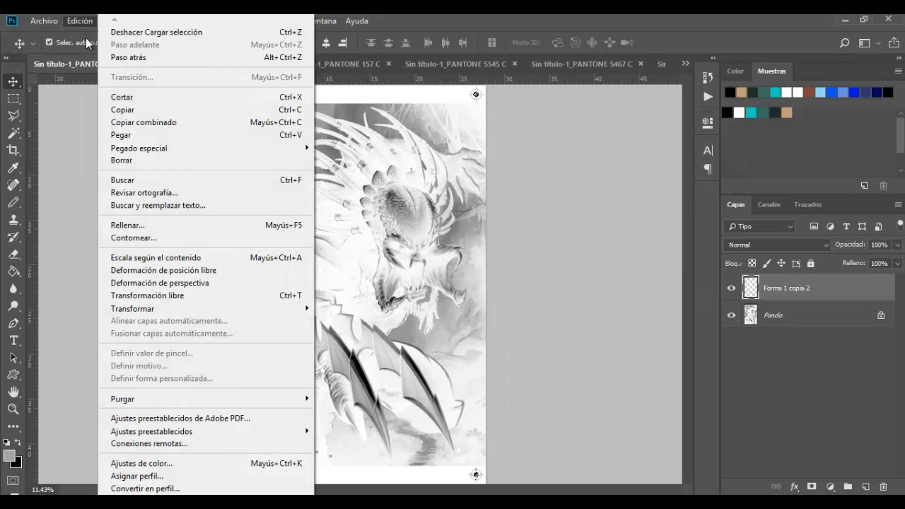
- Copy the merged registration marks and paste them into the 157 C and 5545 C plates
{"action": "left_click", "coordinate": [137, 122]}
{"action": "left_click", "coordinate": [332, 63]}
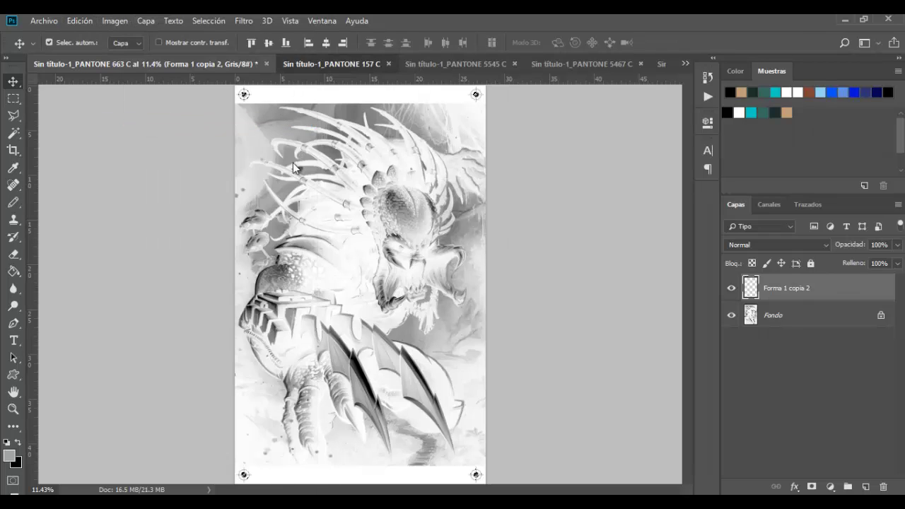
{"action": "key", "text": "ctrl+v"}
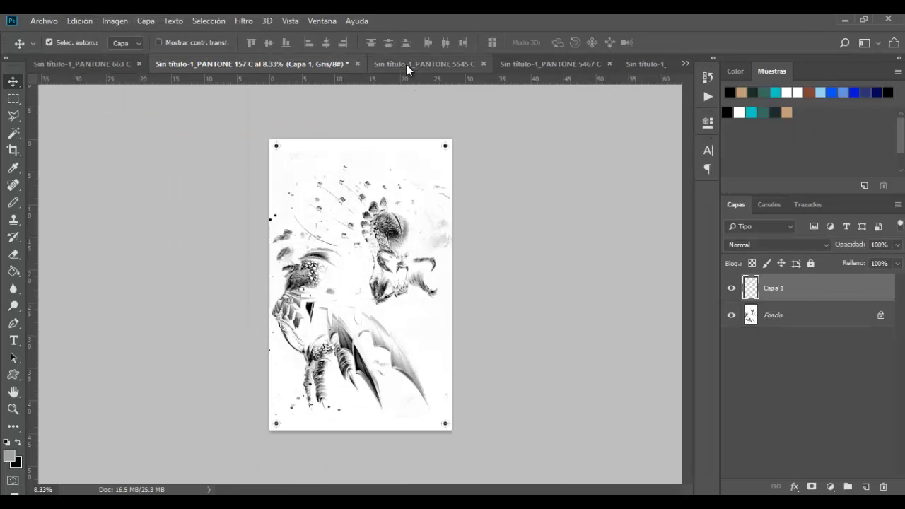
{"action": "left_click", "coordinate": [406, 64]}
{"action": "key", "text": "ctrl+v"}
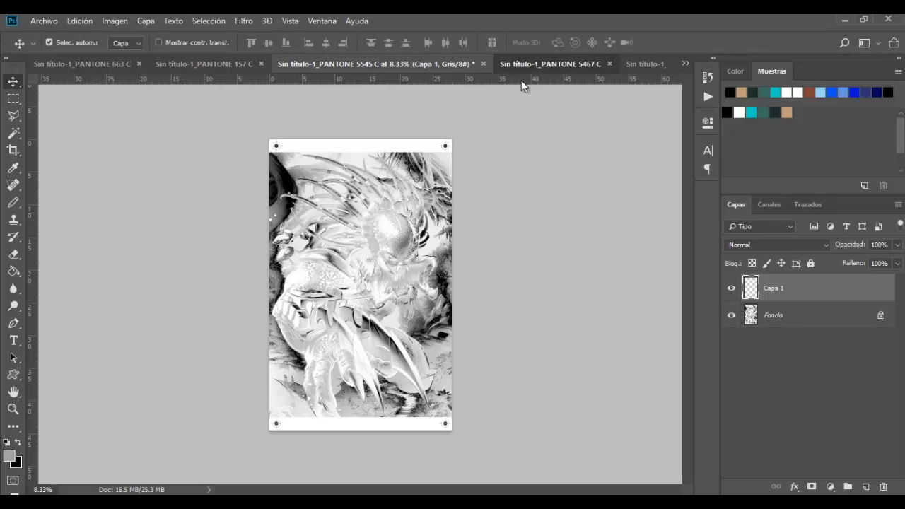
- Paste the registration marks into the 5467 C and 7466 C plates
{"action": "left_click", "coordinate": [521, 64]}
{"action": "key", "text": "ctrl+v"}
{"action": "left_click", "coordinate": [632, 64]}
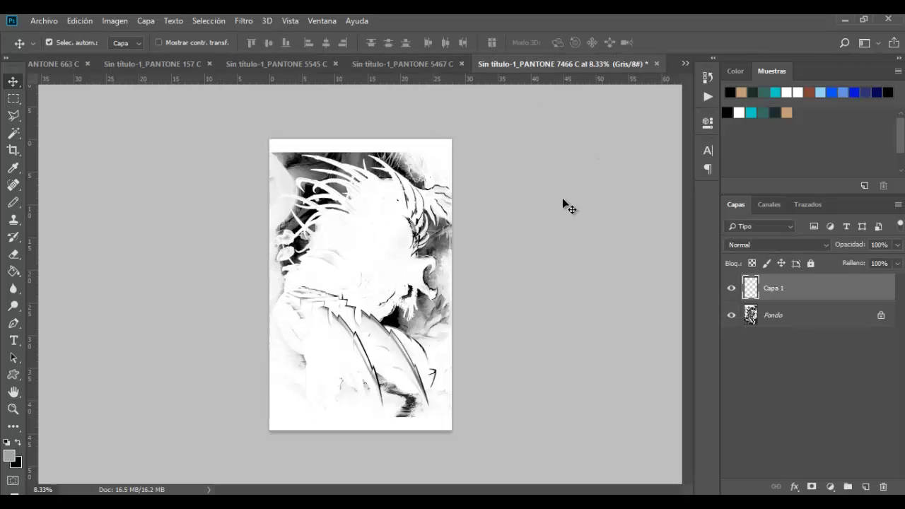
{"action": "key", "text": "ctrl+v"}
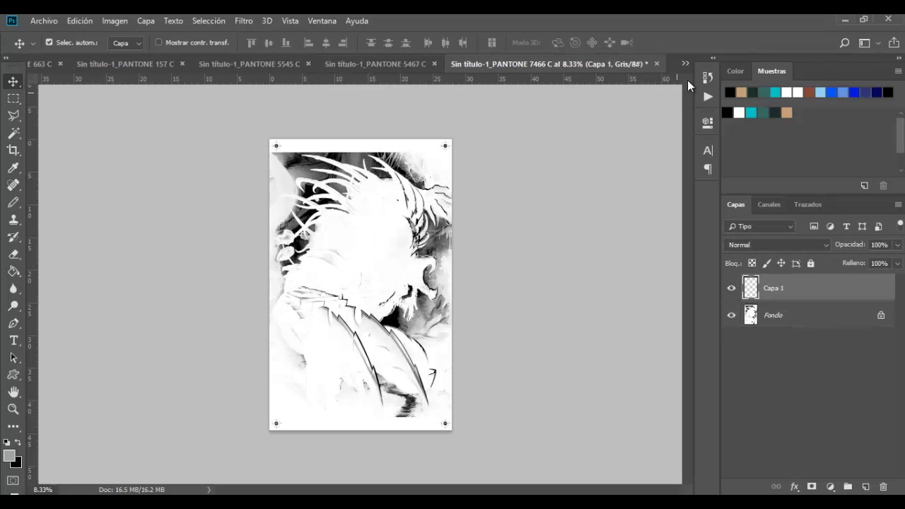
- Check the open plate documents via the overflow list, then revisit 5467 C and 157 C
{"action": "left_click", "coordinate": [687, 62]}
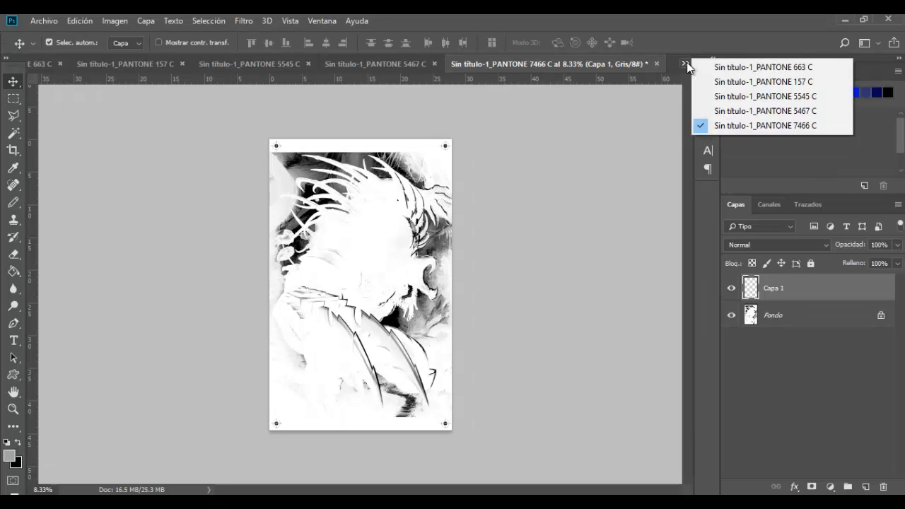
{"action": "left_click", "coordinate": [682, 64]}
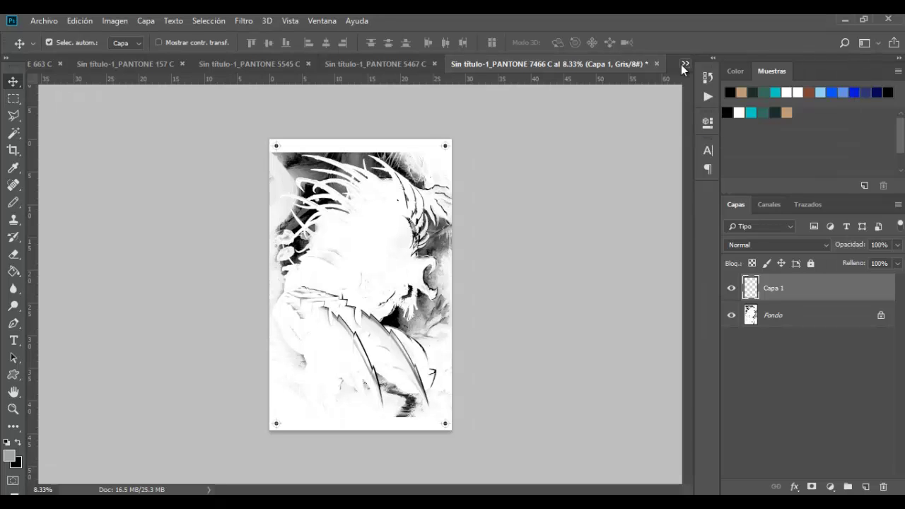
{"action": "left_click", "coordinate": [335, 65]}
{"action": "left_click", "coordinate": [233, 64]}
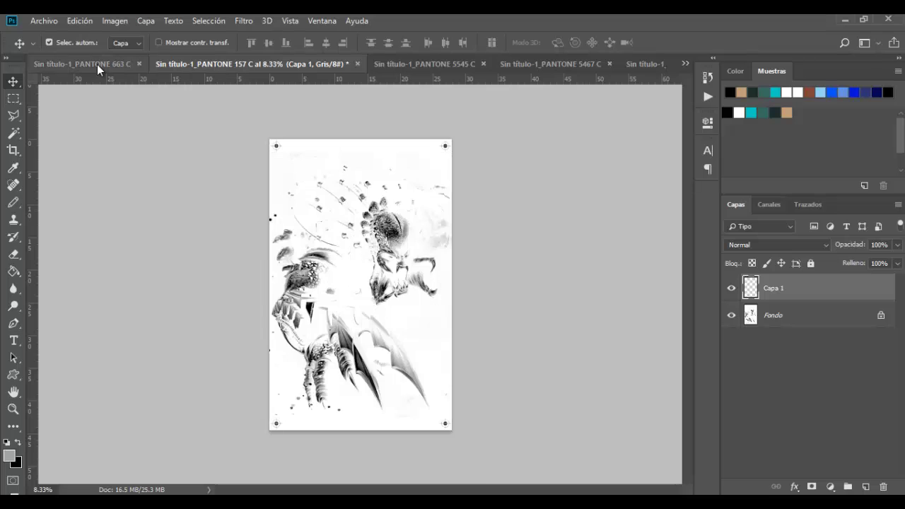
- Zoom the PANTONE 663 C plate to 11%, comparing it with the 157 C plate
{"action": "left_click", "coordinate": [93, 64]}
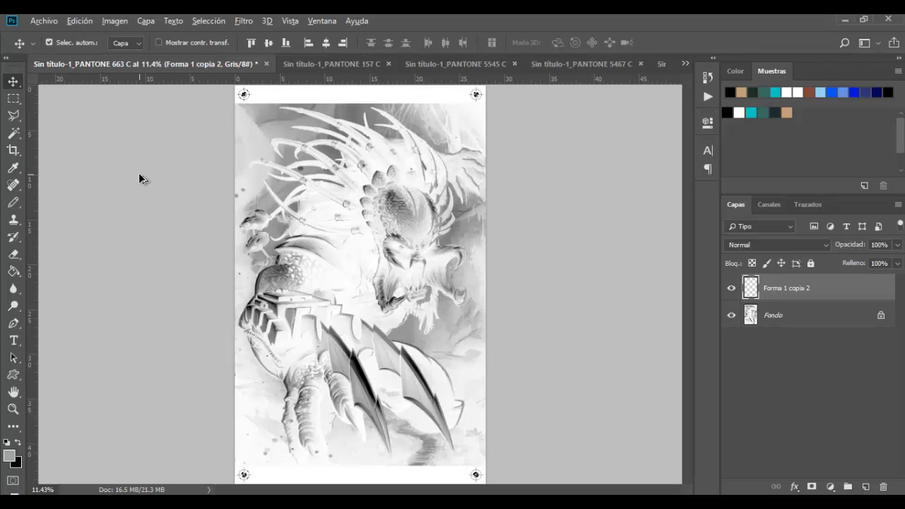
{"action": "key", "text": "ctrl+minus"}
{"action": "left_click", "coordinate": [319, 65]}
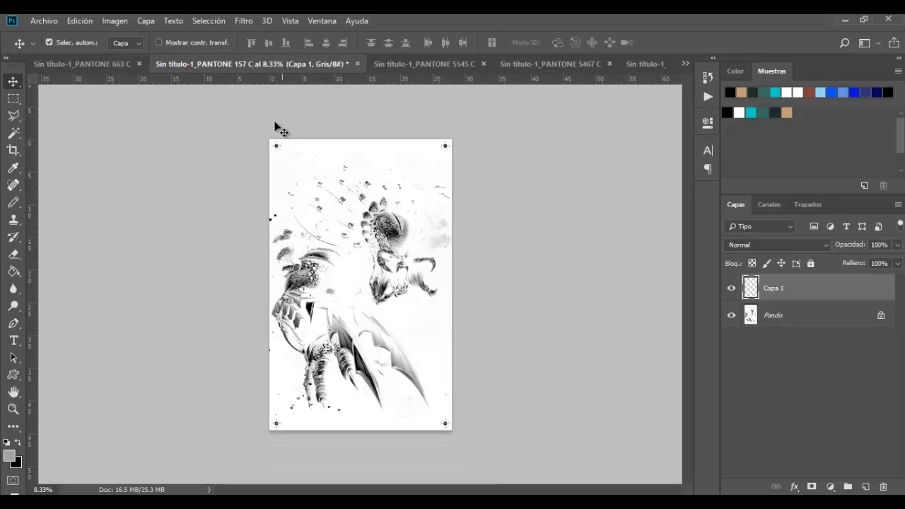
{"action": "left_click", "coordinate": [120, 66]}
{"action": "key", "text": "ctrl+minus"}
{"action": "left_click", "coordinate": [302, 65]}
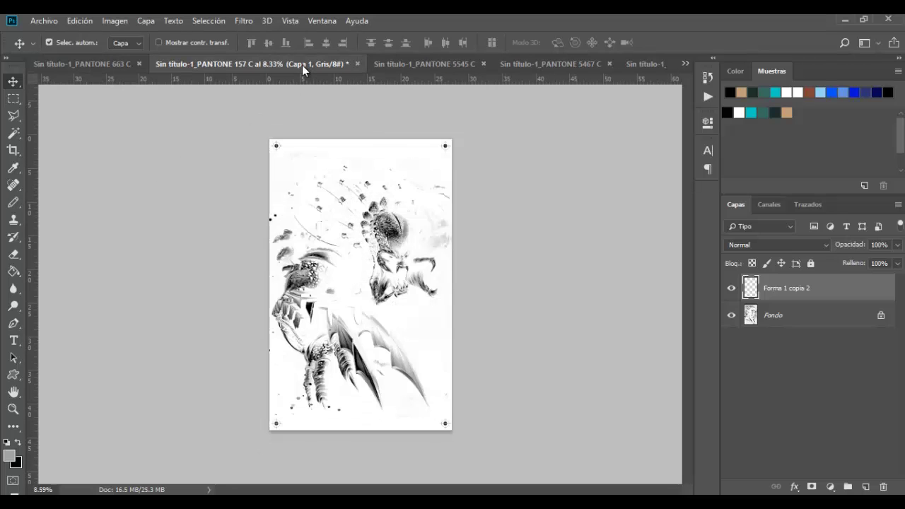
{"action": "left_click", "coordinate": [97, 64]}
{"action": "key", "text": "ctrl+minus"}
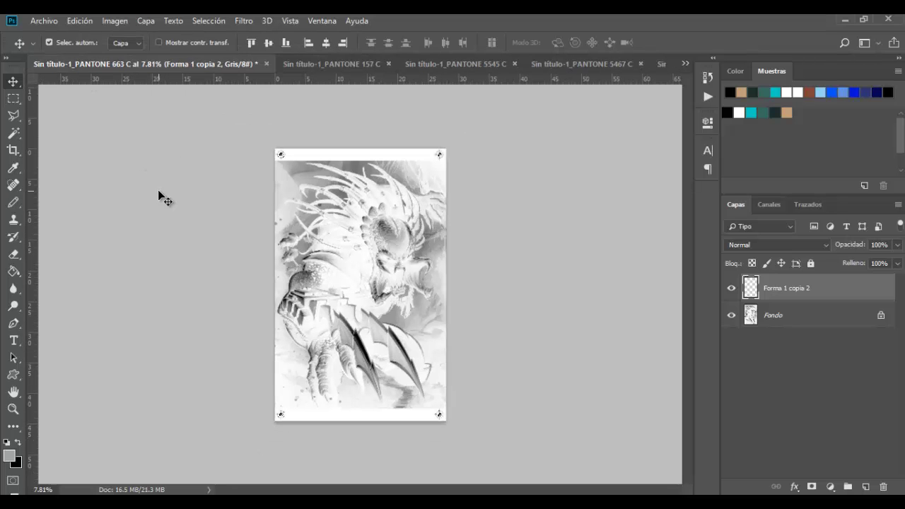
{"action": "left_click", "coordinate": [43, 489]}
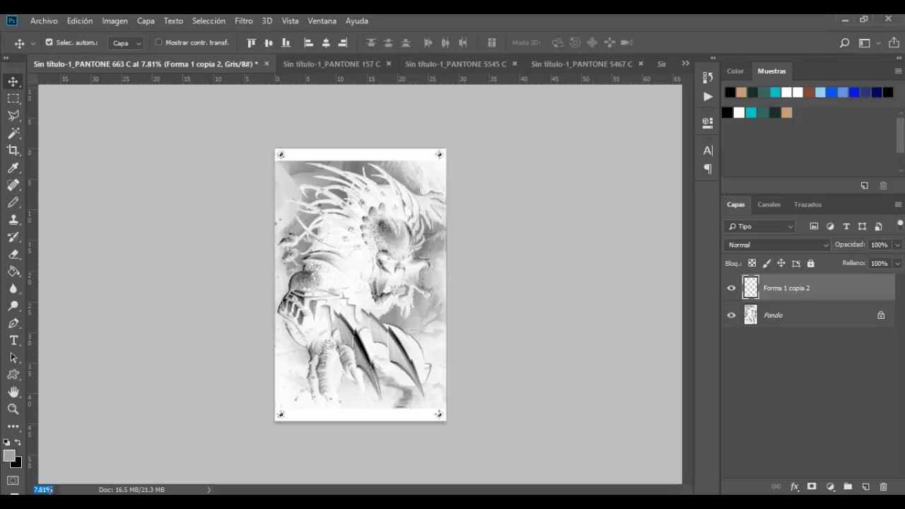
{"action": "type", "text": "11"}
{"action": "key", "text": "Return"}
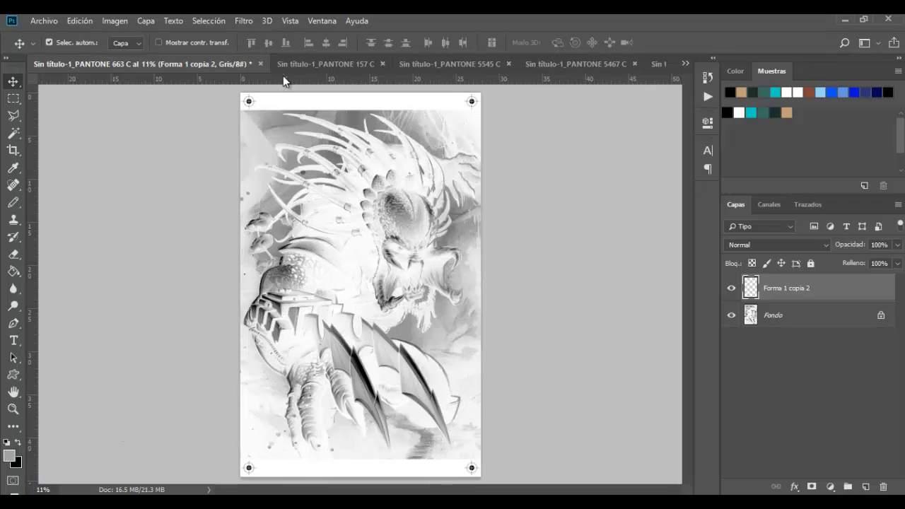
- In the 663 C plate, delete the old Forma 1 copia 2 layer and paste the registration marks
{"action": "left_click", "coordinate": [325, 64]}
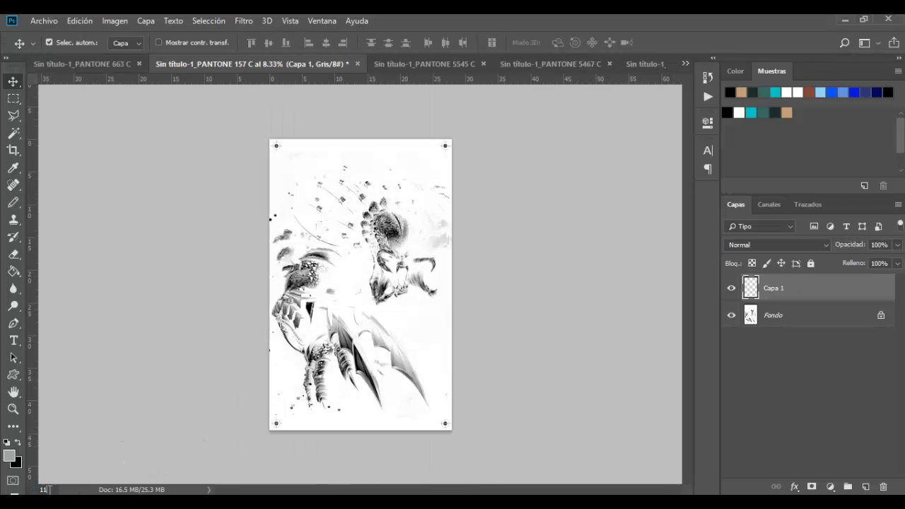
{"action": "left_click", "coordinate": [96, 61]}
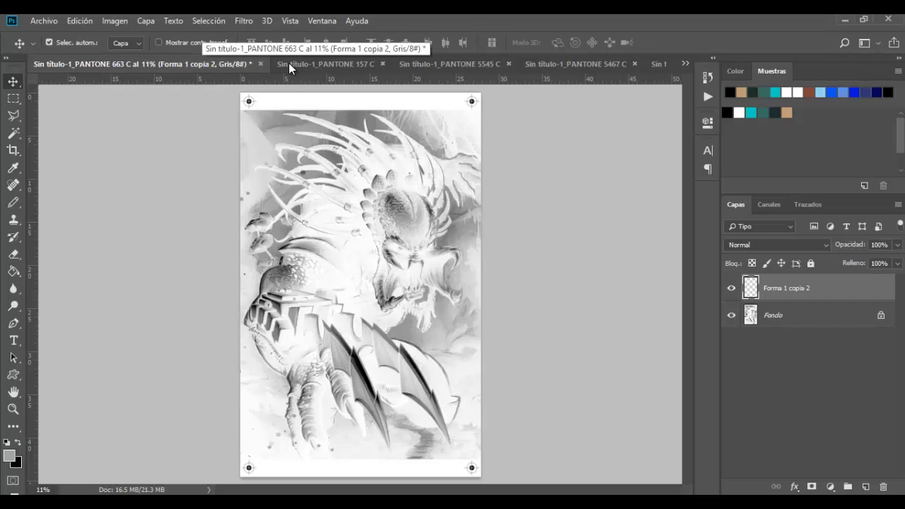
{"action": "left_click", "coordinate": [288, 63]}
{"action": "left_click", "coordinate": [91, 64]}
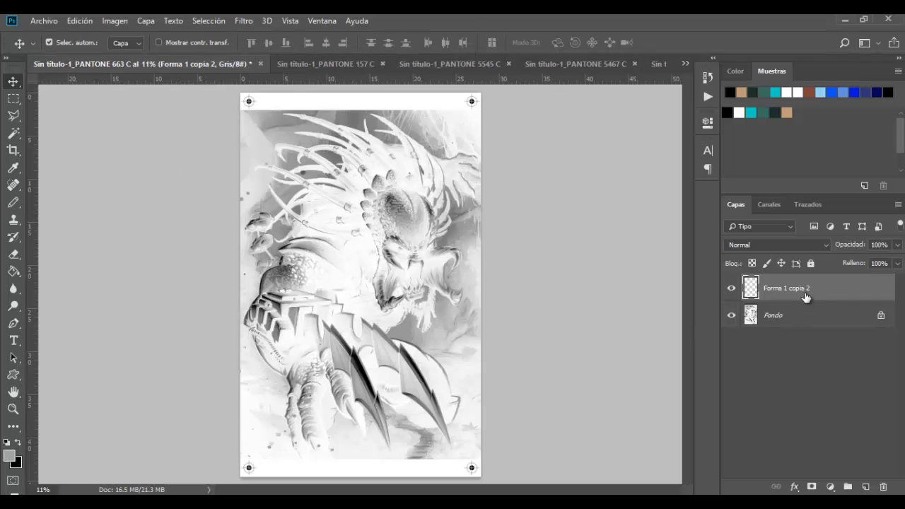
{"action": "key", "text": "Delete"}
{"action": "key", "text": "ctrl+shift+alt+n"}
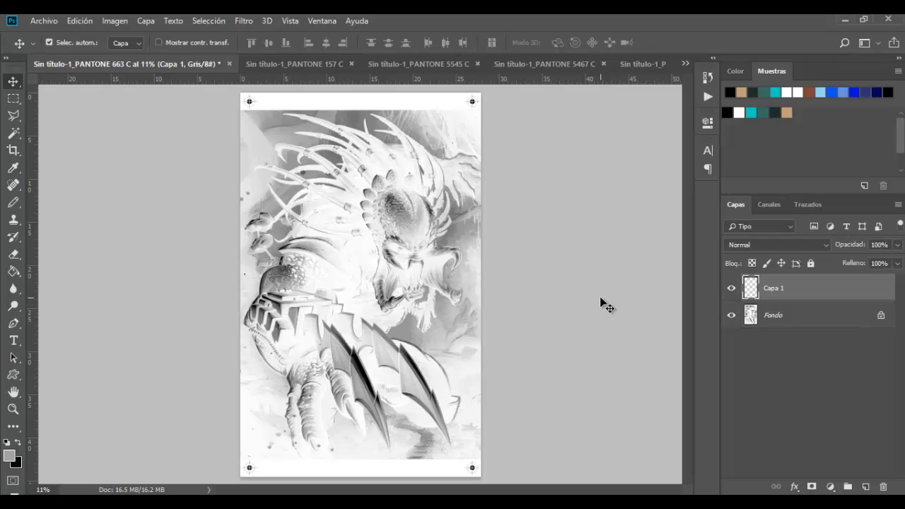
- Set the PANTONE 5545 C plate's zoom to 11%
{"action": "left_click", "coordinate": [282, 65]}
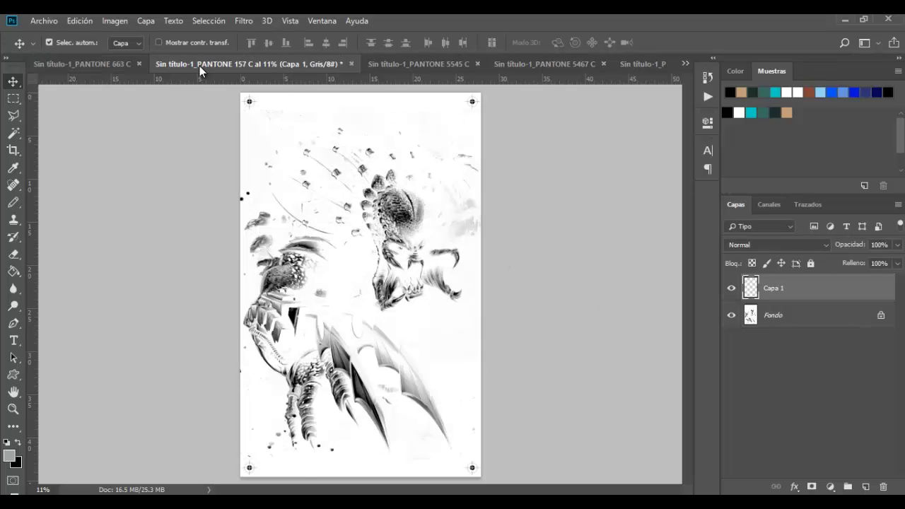
{"action": "left_click", "coordinate": [113, 62]}
{"action": "left_click", "coordinate": [277, 64]}
{"action": "left_click", "coordinate": [426, 65]}
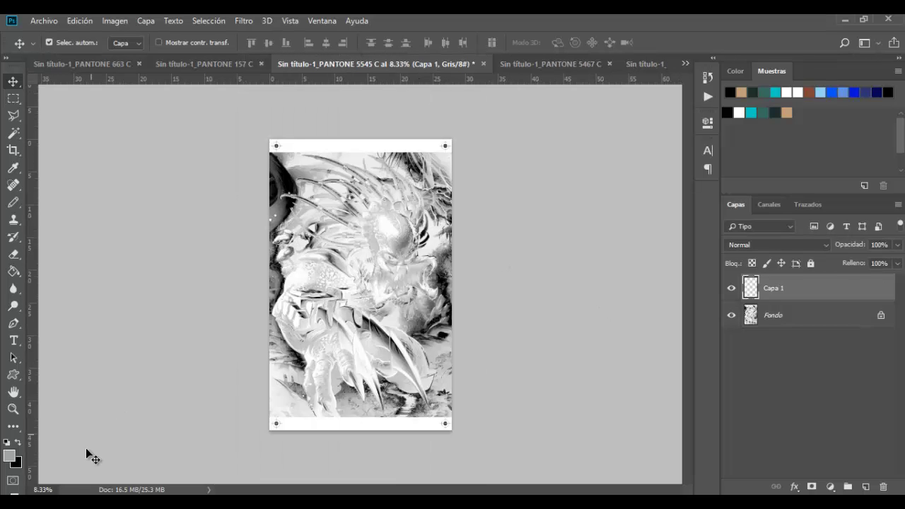
{"action": "double_click", "coordinate": [43, 489]}
{"action": "type", "text": "11"}
{"action": "key", "text": "Return"}
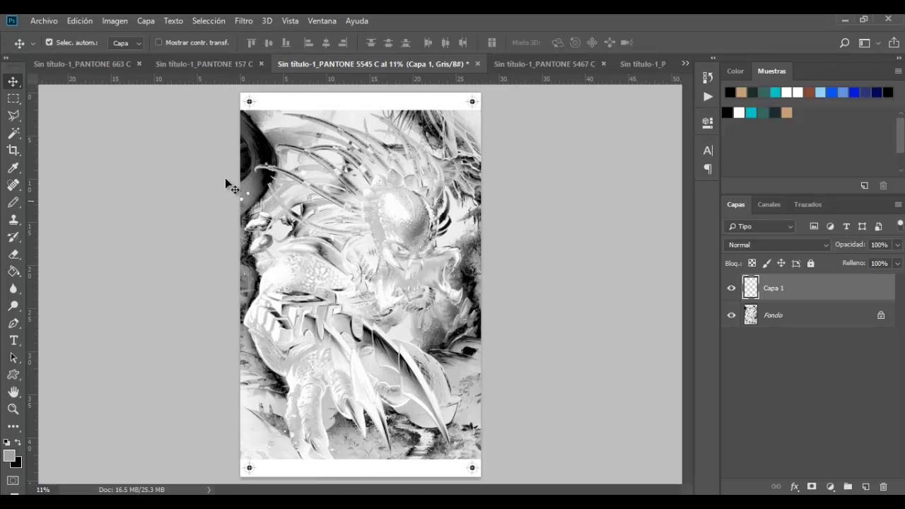
- Set the 7466 C plate's zoom to 11%, then cycle back through the plates to 663 C
{"action": "left_click", "coordinate": [541, 64]}
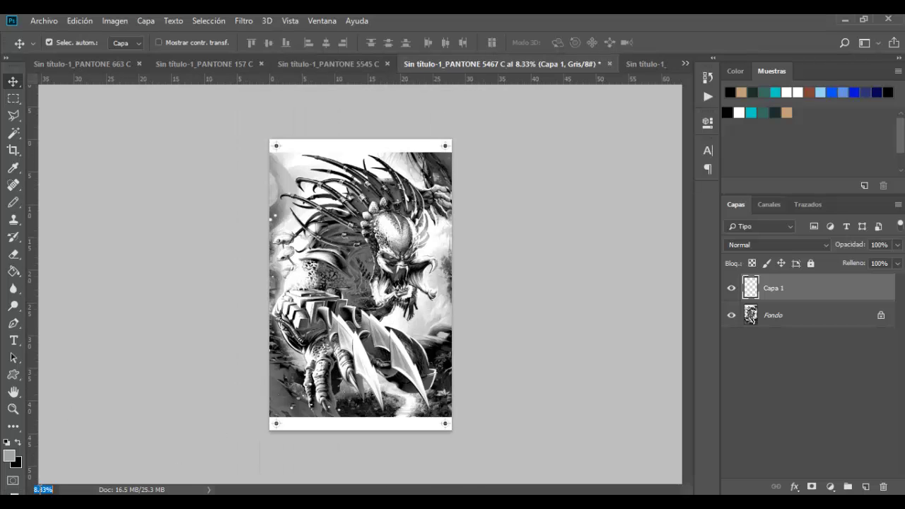
{"action": "left_click", "coordinate": [619, 63]}
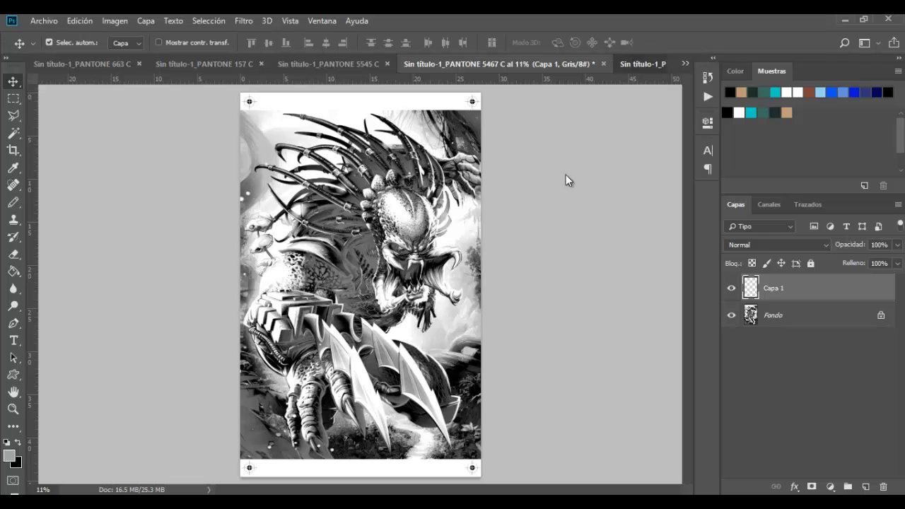
{"action": "type", "text": "11"}
{"action": "key", "text": "Return"}
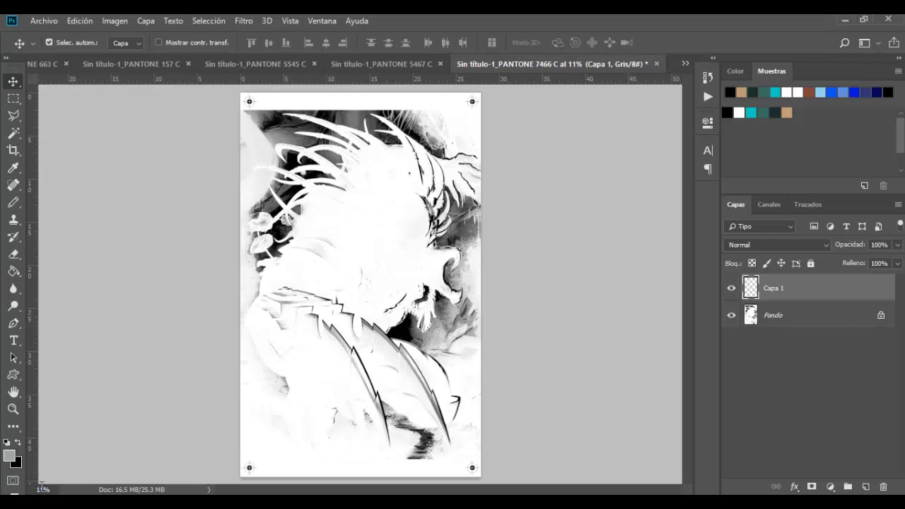
{"action": "left_click", "coordinate": [371, 63]}
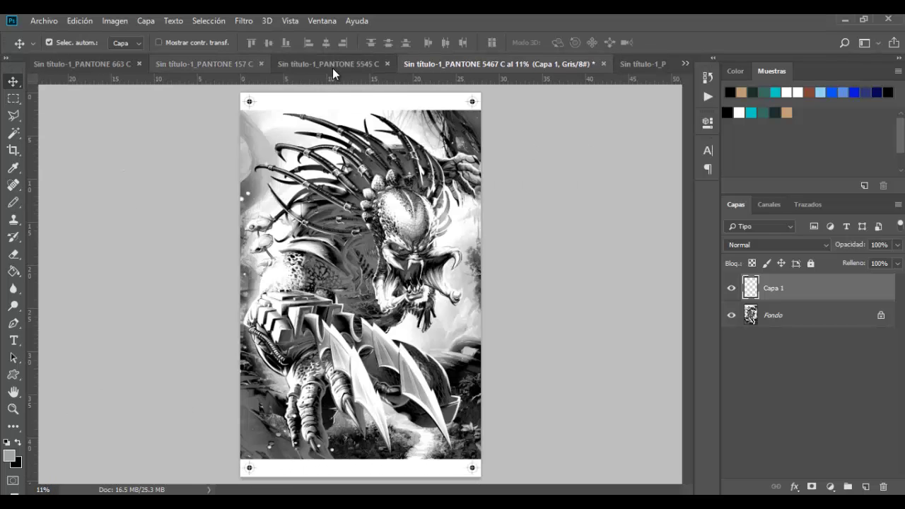
{"action": "left_click", "coordinate": [329, 66]}
{"action": "left_click", "coordinate": [212, 64]}
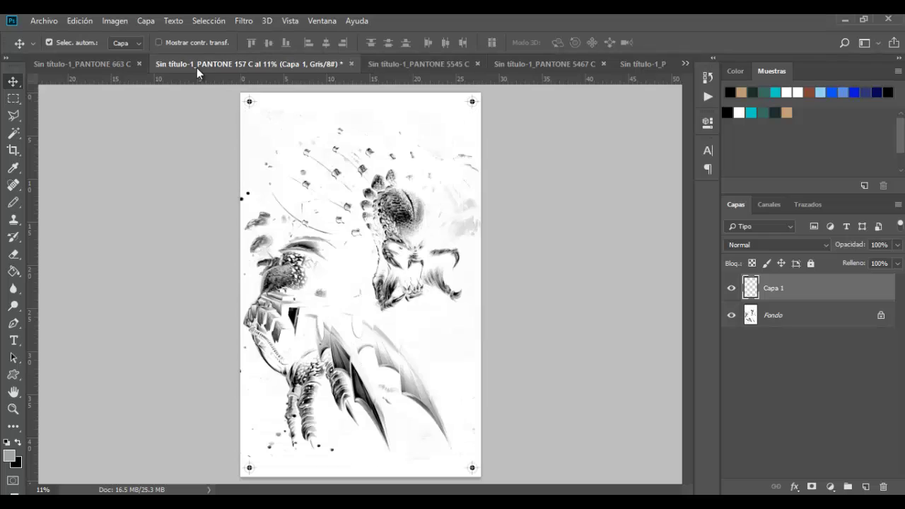
{"action": "left_click", "coordinate": [111, 65]}
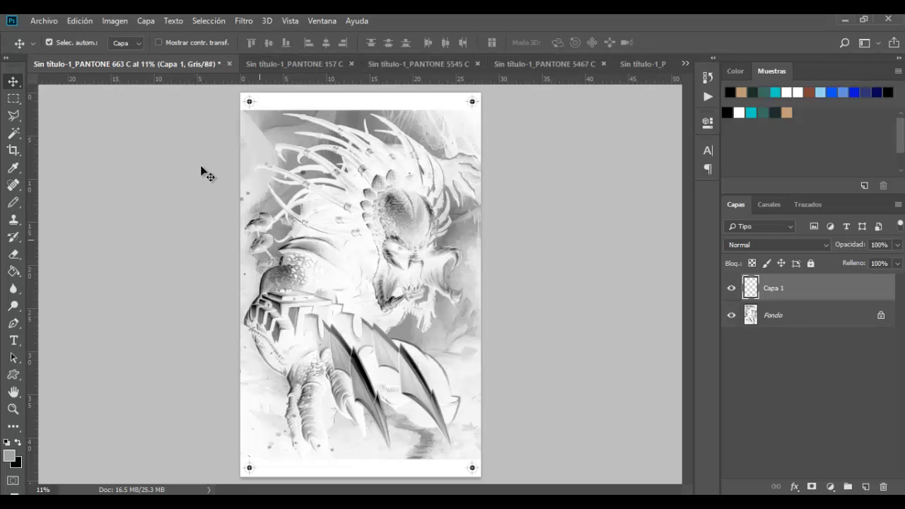
- Start saving the 663 C plate via Save As with JPEG as the format
{"action": "left_click", "coordinate": [47, 22]}
{"action": "left_click", "coordinate": [71, 167]}
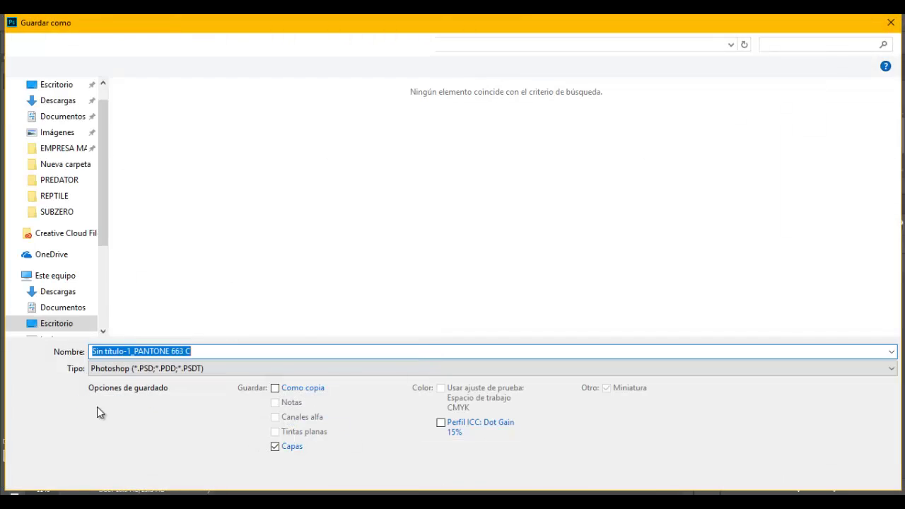
{"action": "left_click", "coordinate": [101, 368]}
{"action": "left_click", "coordinate": [113, 265]}
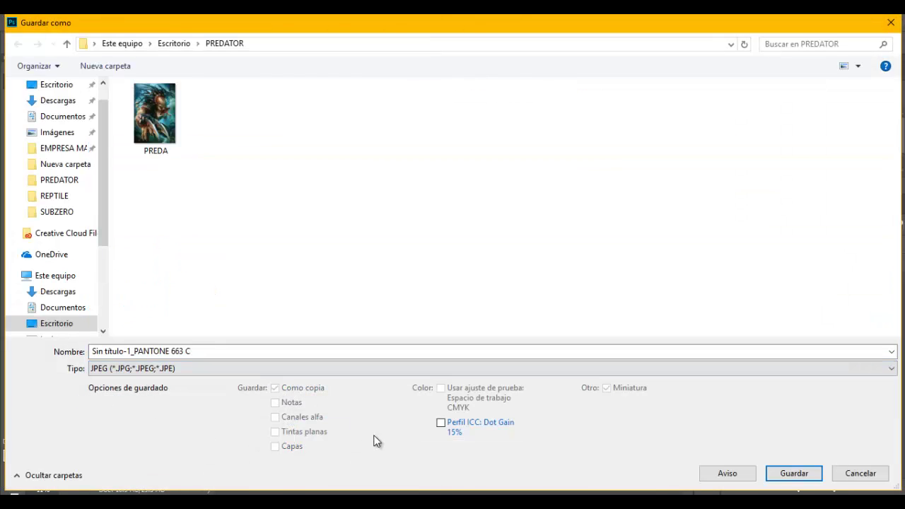
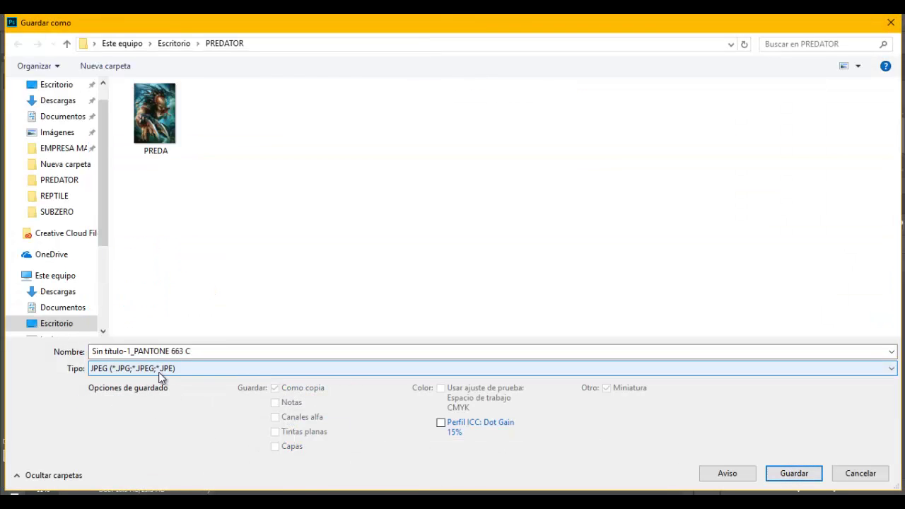
- Cancel the open dialog and choose JPEG as the Save As format for PANTONE 663 C
{"action": "left_click", "coordinate": [877, 478]}
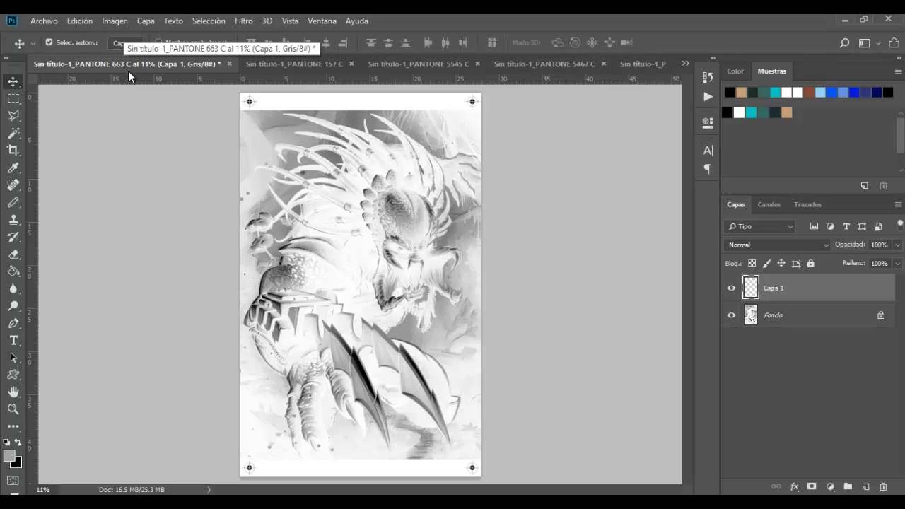
{"action": "left_click", "coordinate": [44, 21]}
{"action": "left_click", "coordinate": [86, 164]}
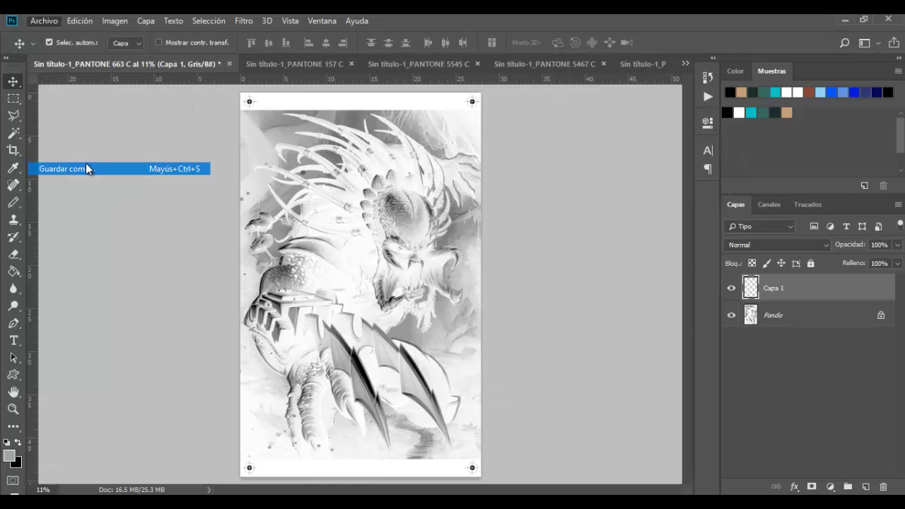
{"action": "left_click", "coordinate": [127, 372]}
{"action": "left_click", "coordinate": [100, 296]}
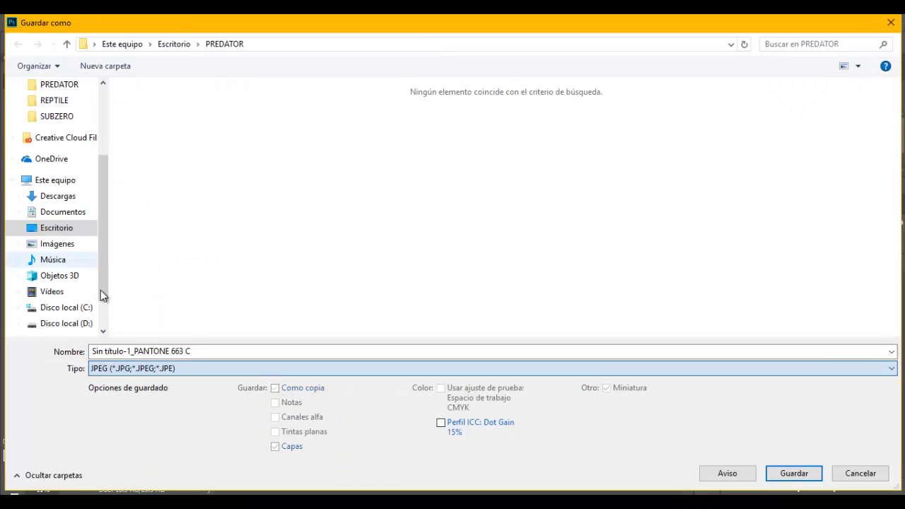
- Extend the file name, save PANTONE 663 C as a quality-12 JPEG, and move to PANTONE 157 C
{"action": "left_click", "coordinate": [125, 353]}
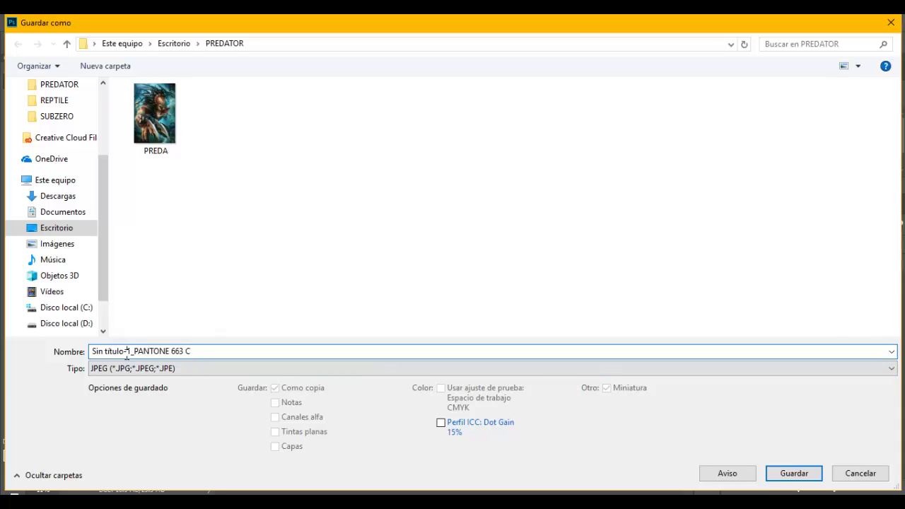
{"action": "left_click_drag", "start_coordinate": [127, 351], "coordinate": [69, 354]}
{"action": "left_click", "coordinate": [113, 352]}
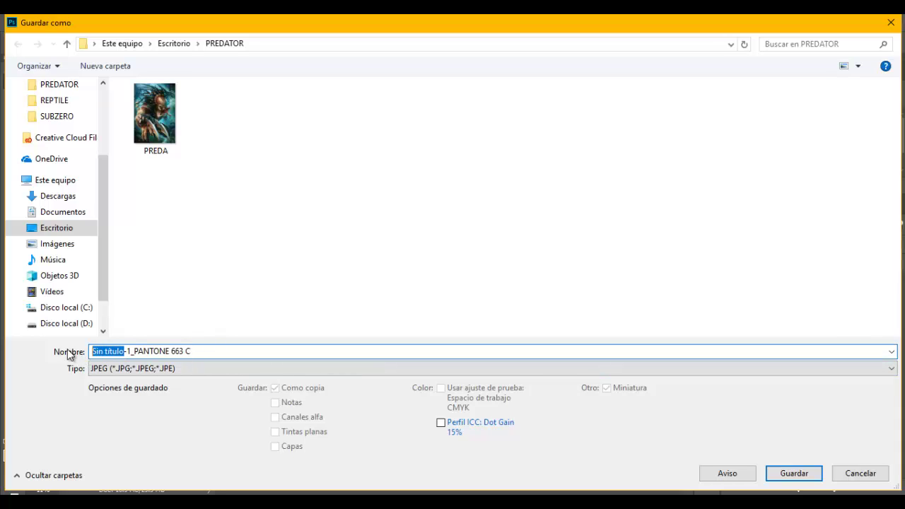
{"action": "left_click", "coordinate": [196, 351]}
{"action": "type", "text": "BaseBlanca"}
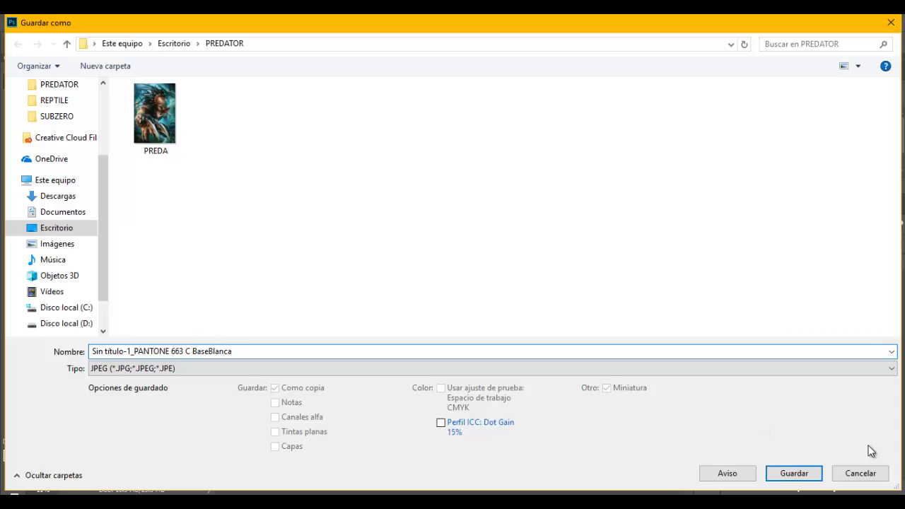
{"action": "left_click", "coordinate": [795, 473]}
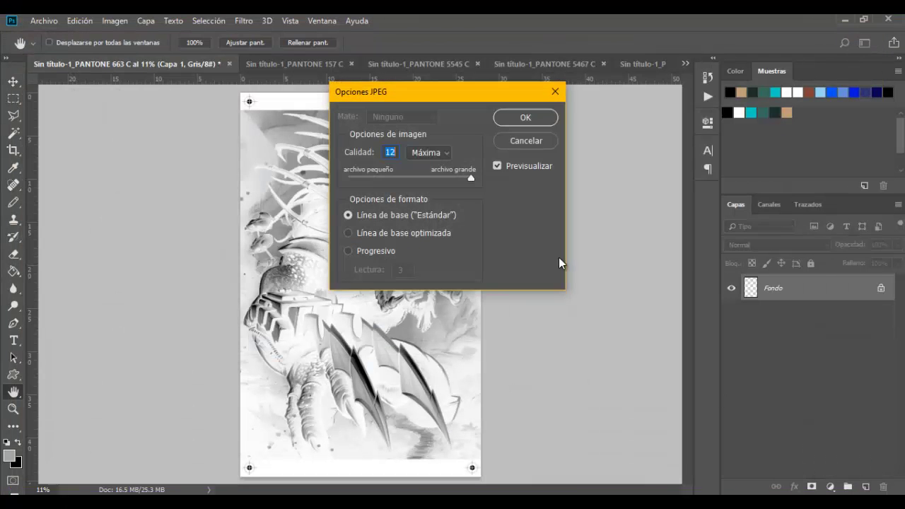
{"action": "left_click", "coordinate": [520, 120]}
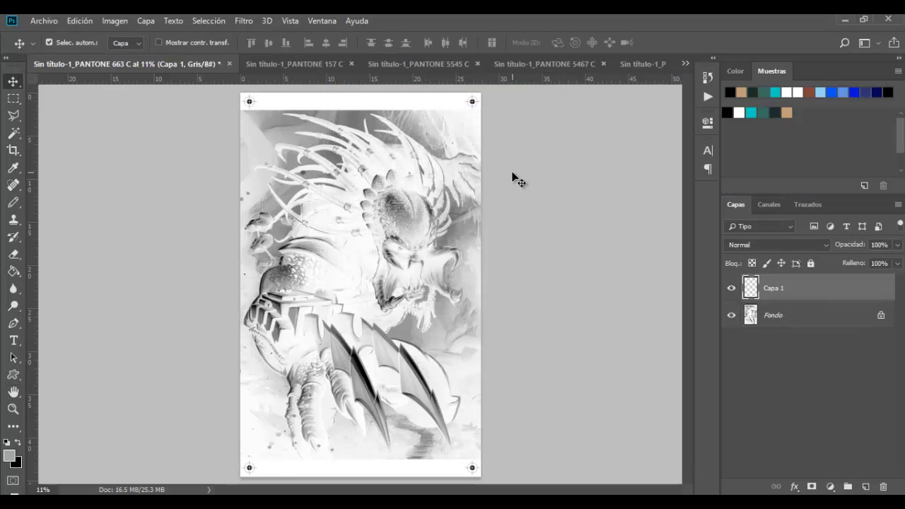
{"action": "left_click", "coordinate": [292, 61]}
- Close PANTONE 663 C without saving and save PANTONE 157 C as a JPEG
{"action": "left_click", "coordinate": [81, 64]}
{"action": "left_click", "coordinate": [229, 64]}
{"action": "left_click", "coordinate": [471, 206]}
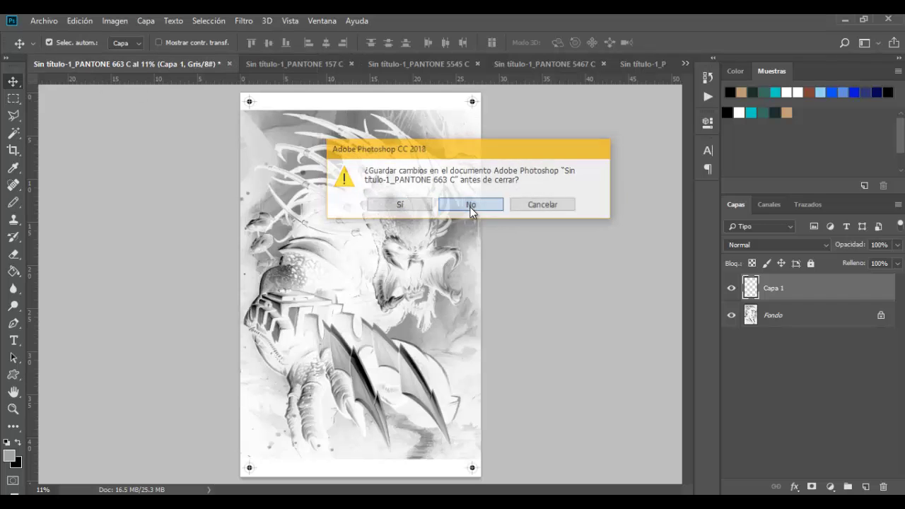
{"action": "left_click", "coordinate": [52, 22]}
{"action": "left_click", "coordinate": [121, 169]}
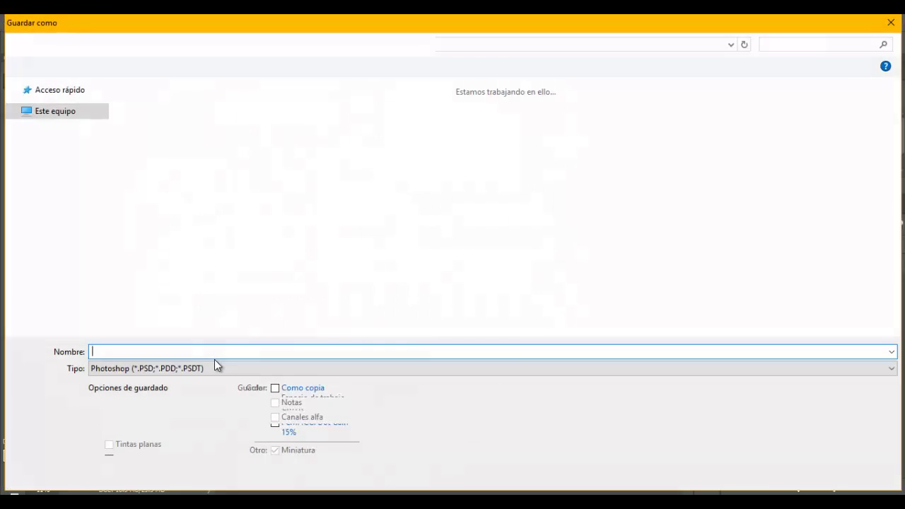
{"action": "left_click", "coordinate": [216, 368]}
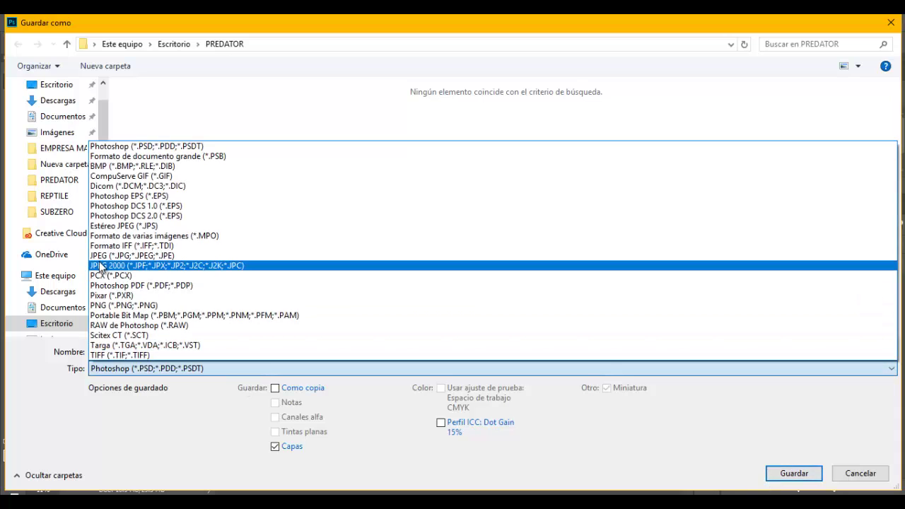
{"action": "left_click", "coordinate": [217, 262]}
{"action": "left_click", "coordinate": [790, 473]}
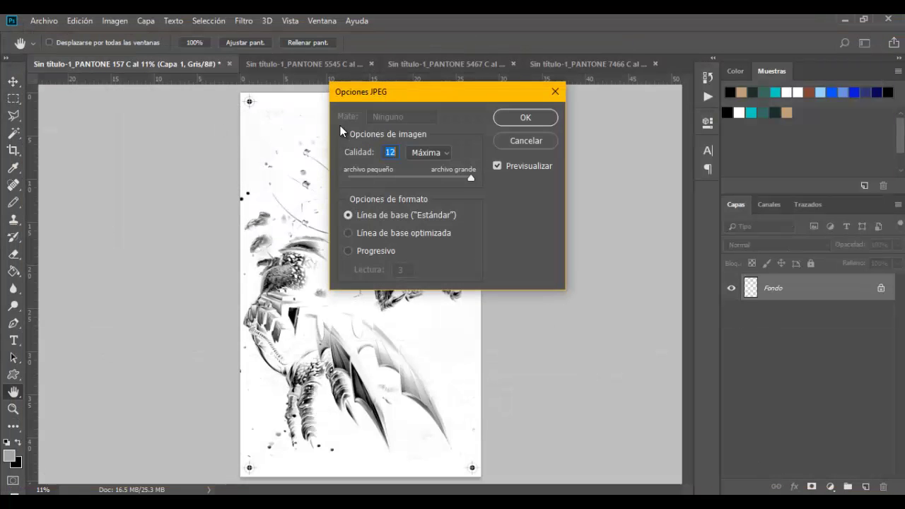
{"action": "left_click", "coordinate": [523, 119]}
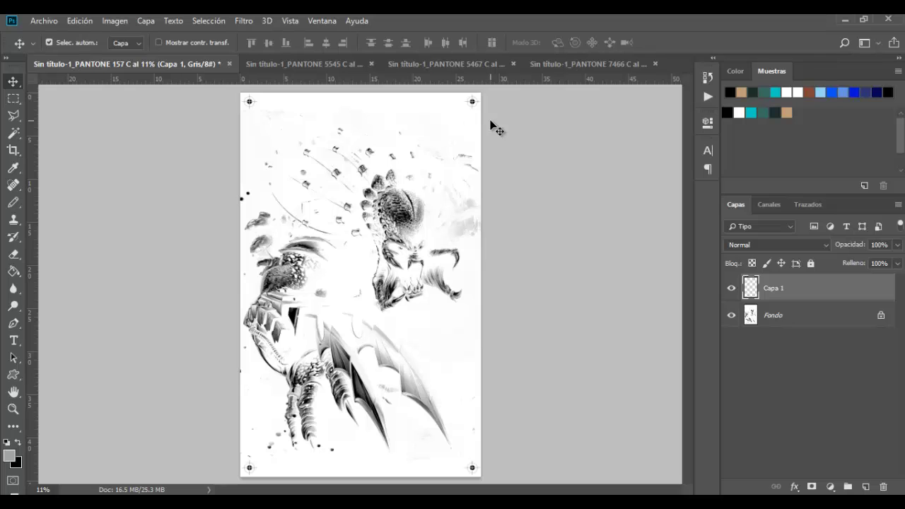
- Close PANTONE 157 C without saving and save PANTONE 5545 C as a JPEG
{"action": "left_click", "coordinate": [229, 64]}
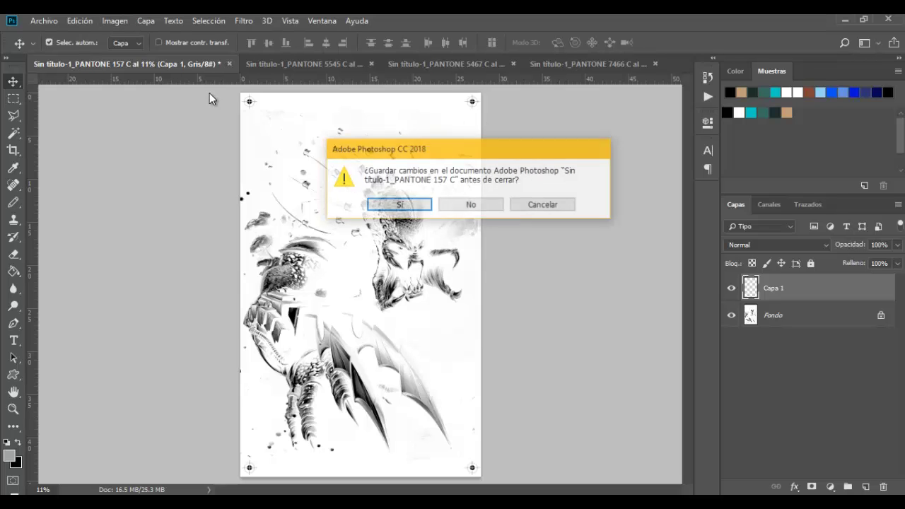
{"action": "left_click", "coordinate": [471, 205]}
{"action": "left_click", "coordinate": [44, 20]}
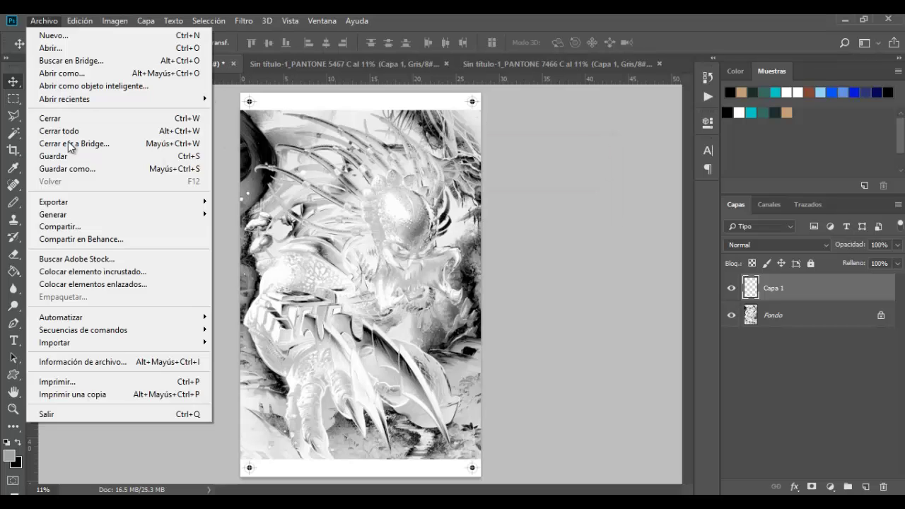
{"action": "left_click", "coordinate": [53, 168]}
{"action": "left_click", "coordinate": [241, 368]}
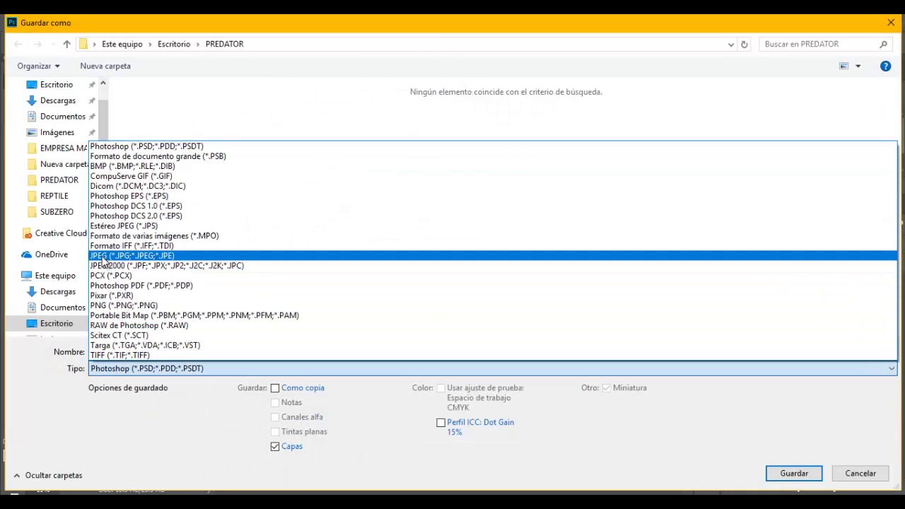
{"action": "left_click", "coordinate": [177, 257]}
{"action": "left_click", "coordinate": [789, 483]}
{"action": "key", "text": "Return"}
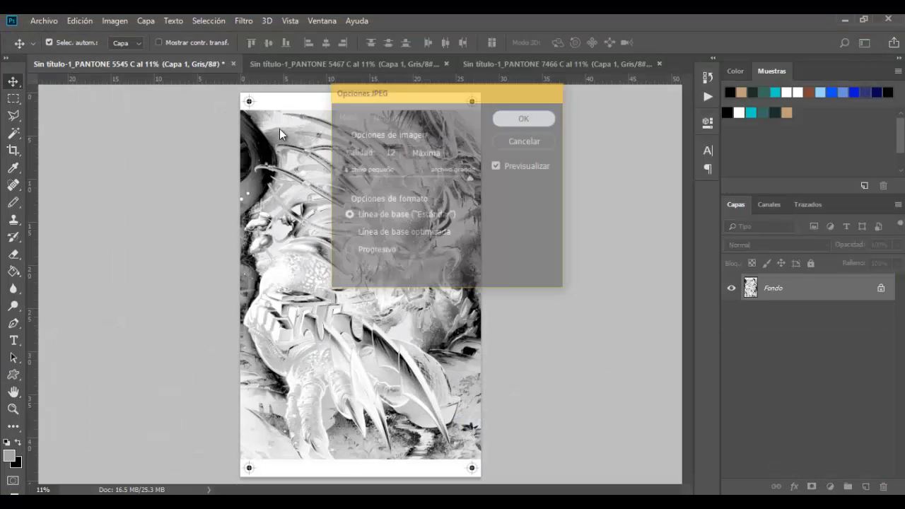
- Close PANTONE 5545 C without saving and save PANTONE 5467 C as a JPEG
{"action": "left_click", "coordinate": [232, 63]}
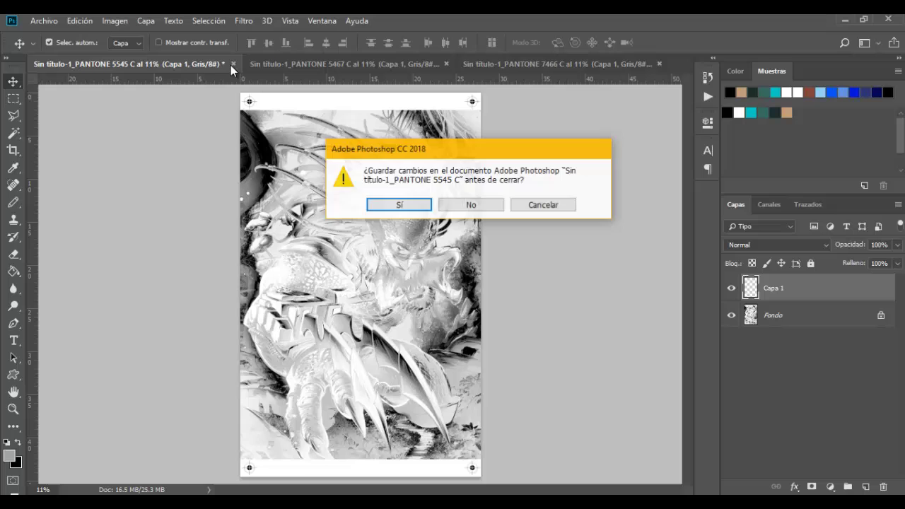
{"action": "left_click", "coordinate": [469, 205]}
{"action": "left_click", "coordinate": [48, 26]}
{"action": "left_click", "coordinate": [67, 169]}
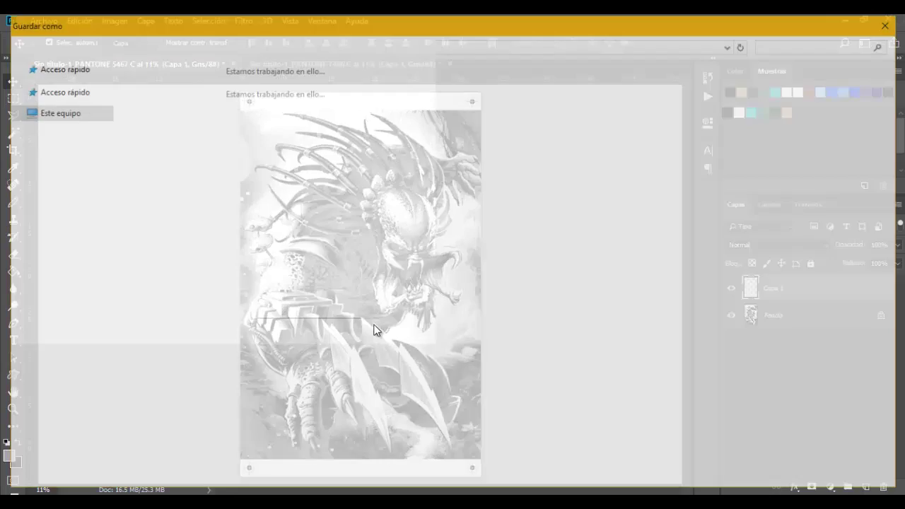
{"action": "left_click", "coordinate": [182, 368]}
{"action": "left_click", "coordinate": [127, 255]}
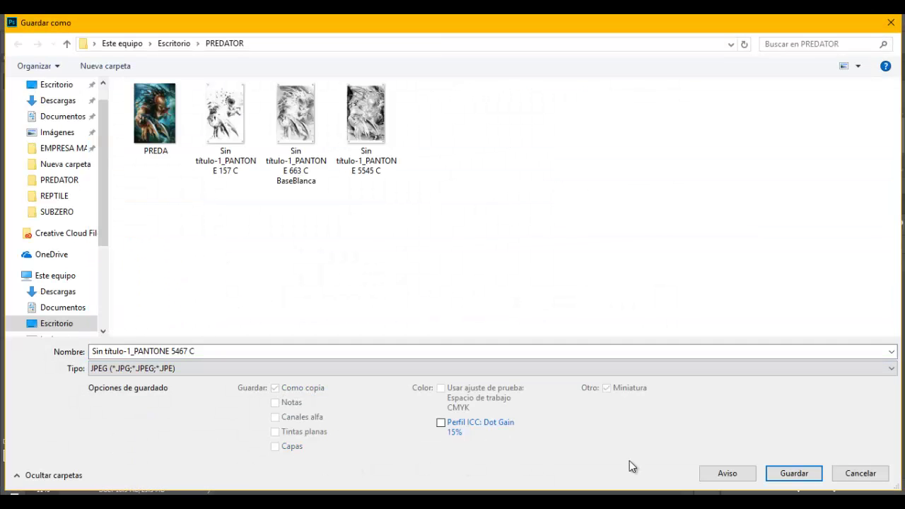
{"action": "left_click", "coordinate": [817, 479]}
{"action": "left_click", "coordinate": [526, 120]}
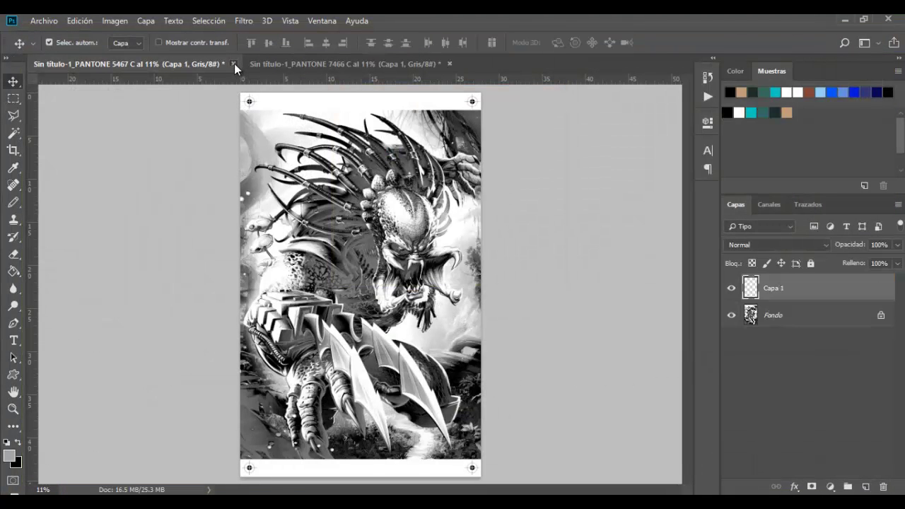
- Close PANTONE 5467 C without saving and save PANTONE 7466 C as a JPEG in PREDATOR
{"action": "left_click", "coordinate": [234, 63]}
{"action": "left_click", "coordinate": [485, 205]}
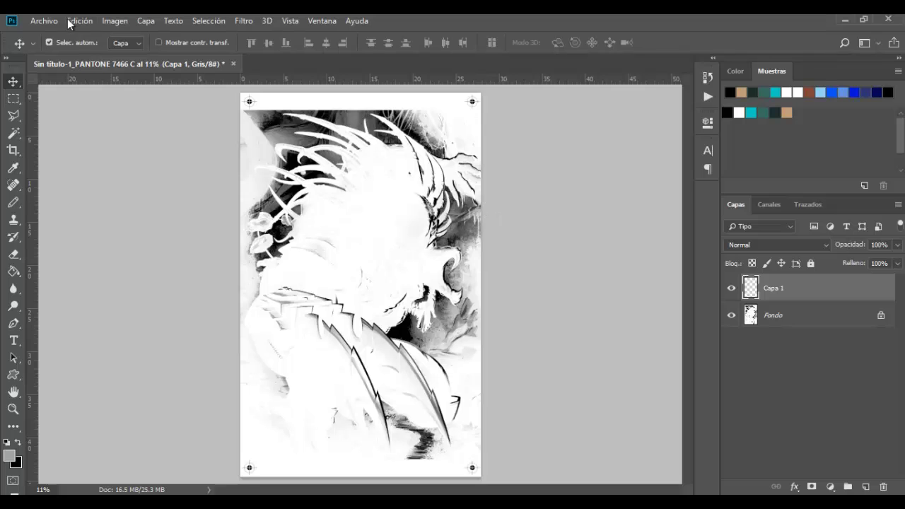
{"action": "left_click", "coordinate": [44, 20]}
{"action": "left_click", "coordinate": [77, 168]}
{"action": "left_click", "coordinate": [204, 368]}
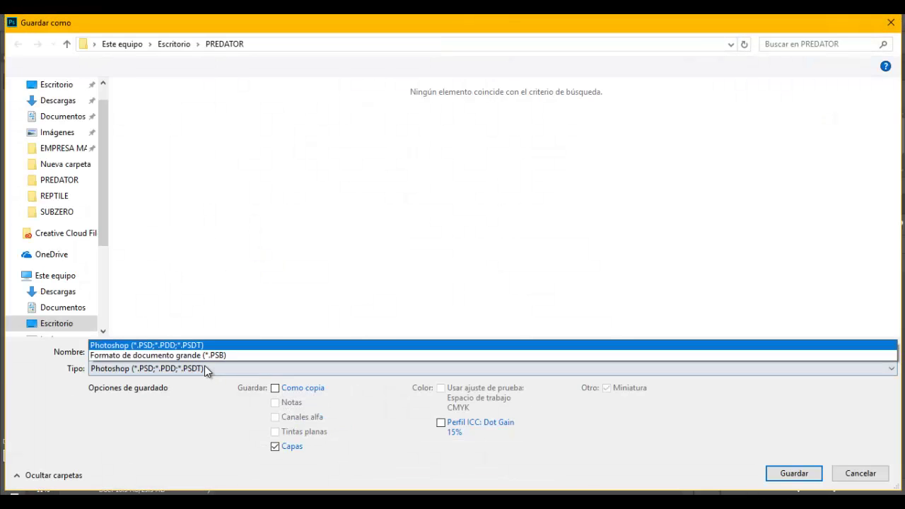
{"action": "left_click", "coordinate": [142, 255]}
{"action": "left_click", "coordinate": [793, 473]}
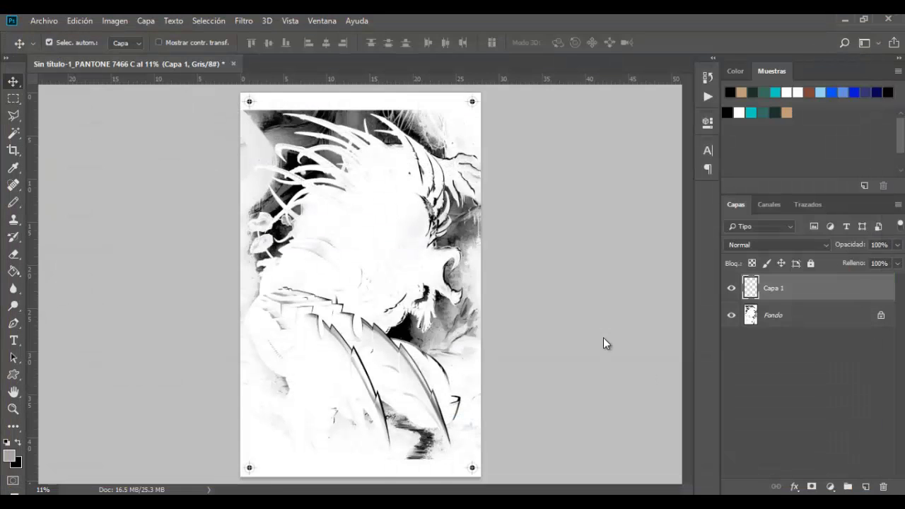
{"action": "left_click", "coordinate": [525, 117]}
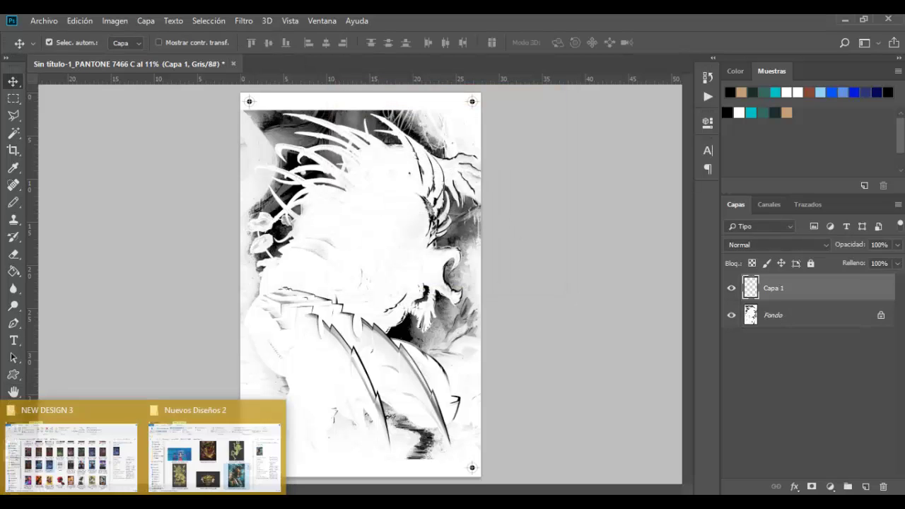
- Open the PREDATOR folder in File Explorer and delete the PREDA and TABLA files
{"action": "left_click", "coordinate": [71, 452]}
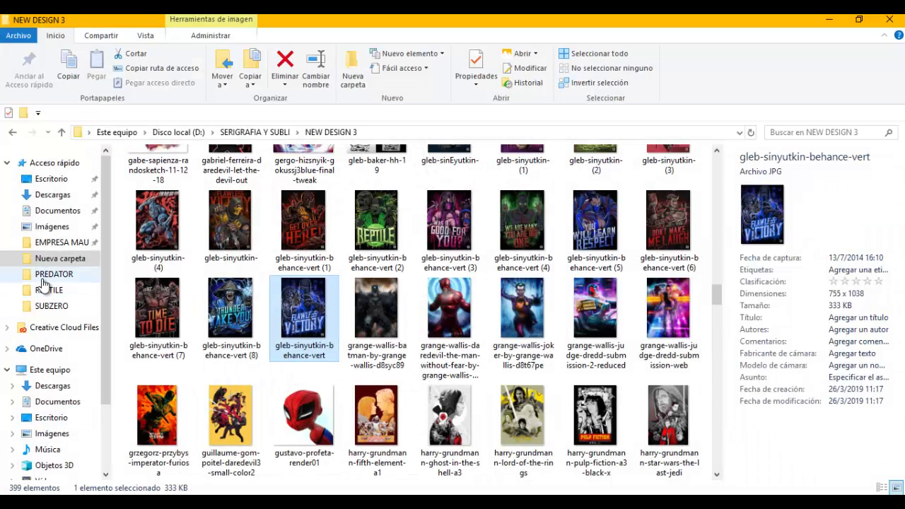
{"action": "left_click", "coordinate": [54, 273]}
{"action": "mouse_move", "coordinate": [227, 272]}
{"action": "left_mouse_down"}
{"action": "mouse_move", "coordinate": [541, 224]}
{"action": "mouse_move", "coordinate": [167, 227]}
{"action": "left_mouse_up"}
{"action": "left_click", "coordinate": [165, 193]}
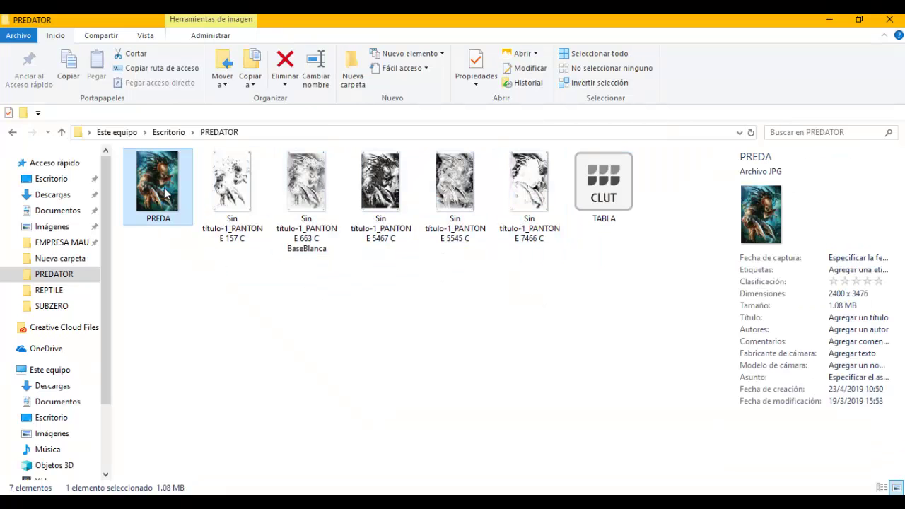
{"action": "key", "text": "Delete"}
{"action": "left_click", "coordinate": [603, 183]}
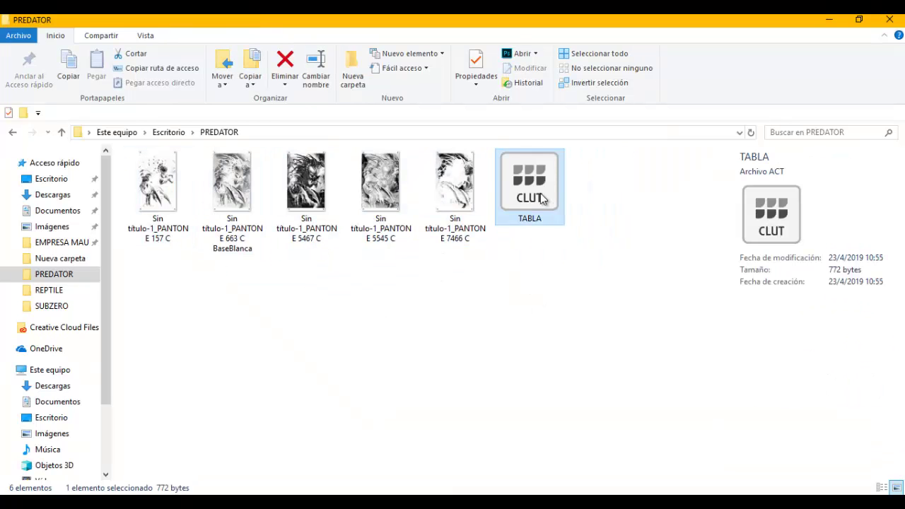
{"action": "key", "text": "Delete"}
- Remove the 'Sin título-1_' prefix from the PANTONE 157 C and PANTONE 663 C file names
{"action": "scroll", "coordinate": [470, 279], "scroll_direction": "up", "scroll_amount": 1, "text": "ctrl"}
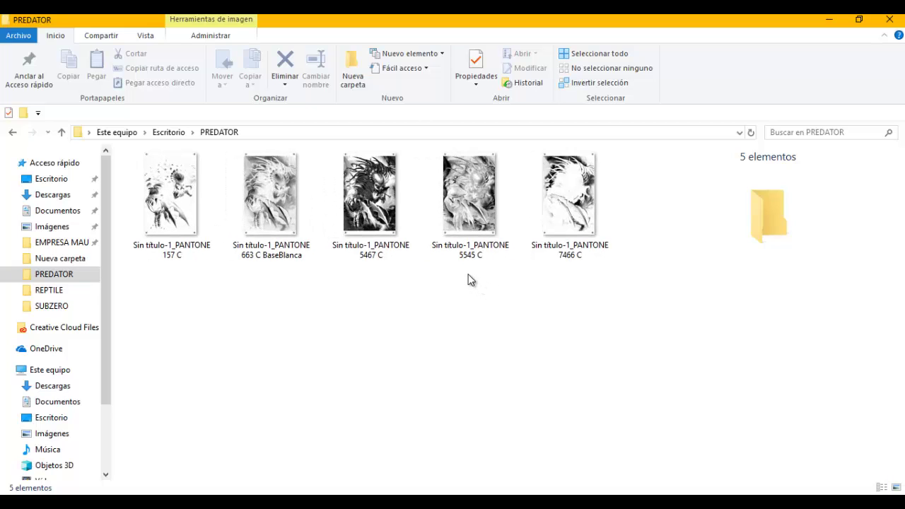
{"action": "scroll", "coordinate": [470, 279], "scroll_direction": "up", "scroll_amount": 1, "text": "ctrl"}
{"action": "left_click", "coordinate": [178, 271]}
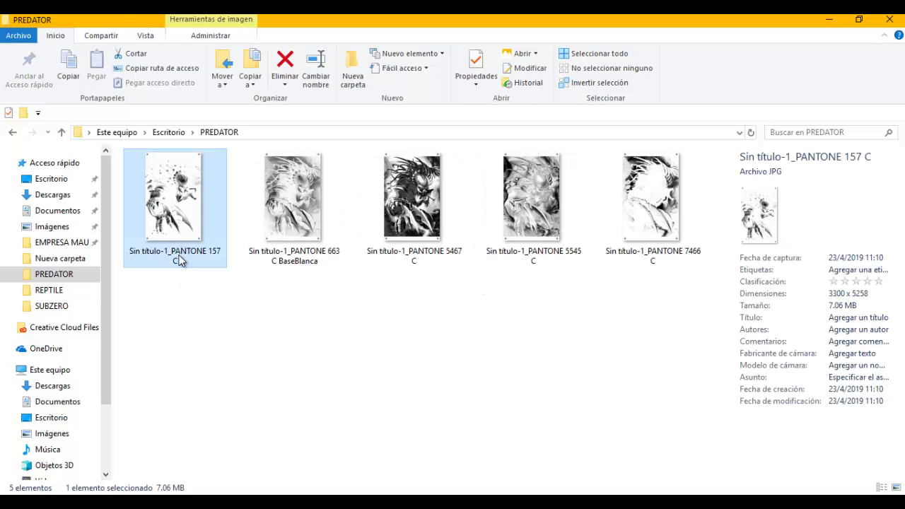
{"action": "left_click", "coordinate": [172, 253]}
{"action": "left_click_drag", "start_coordinate": [172, 253], "coordinate": [107, 251]}
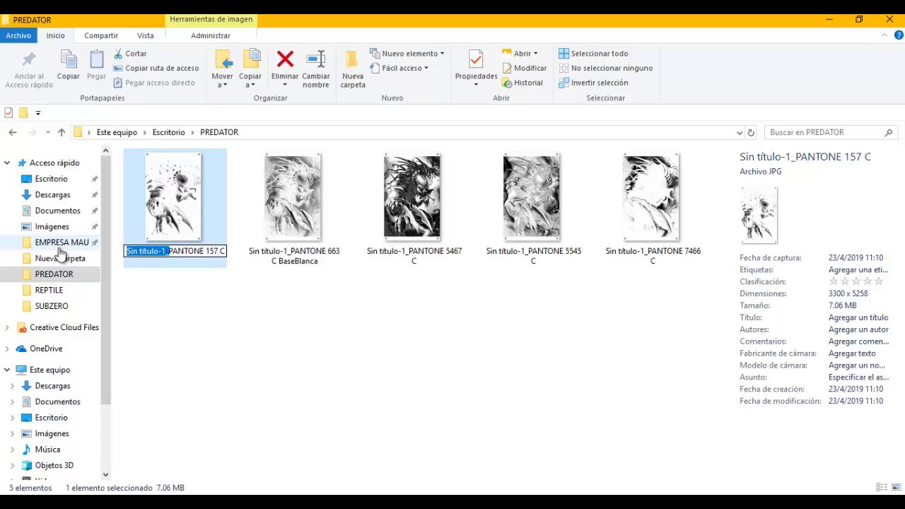
{"action": "key", "text": "Delete"}
{"action": "left_click", "coordinate": [280, 261]}
{"action": "left_click", "coordinate": [280, 260]}
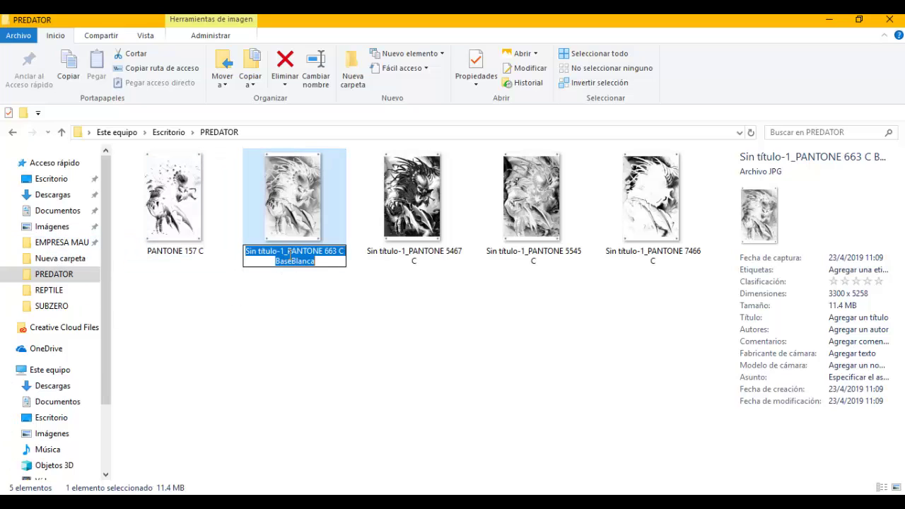
{"action": "left_click_drag", "start_coordinate": [287, 251], "coordinate": [233, 253]}
{"action": "key", "text": "Delete"}
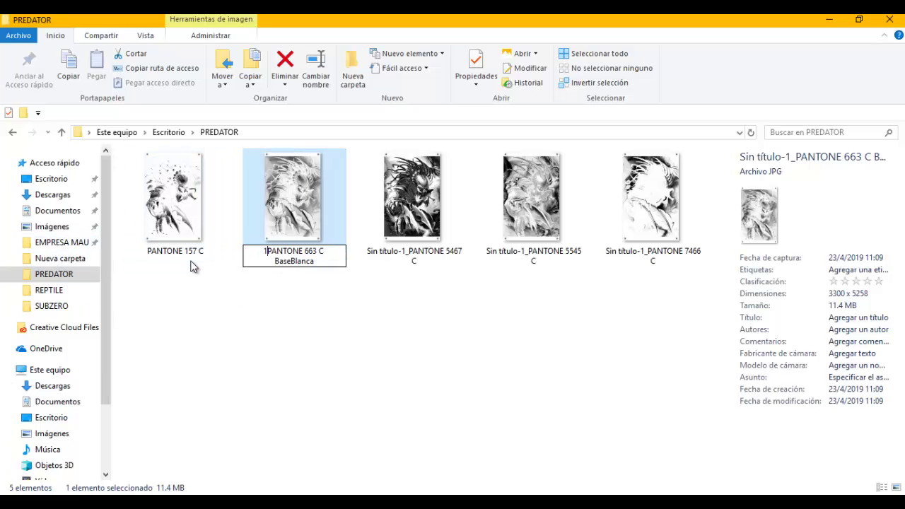
{"action": "key", "text": "Return"}
- Remove the 'Sin título-1_' prefix from the PANTONE 5467 C, 5545 C and 7466 C file names
{"action": "left_click", "coordinate": [404, 248]}
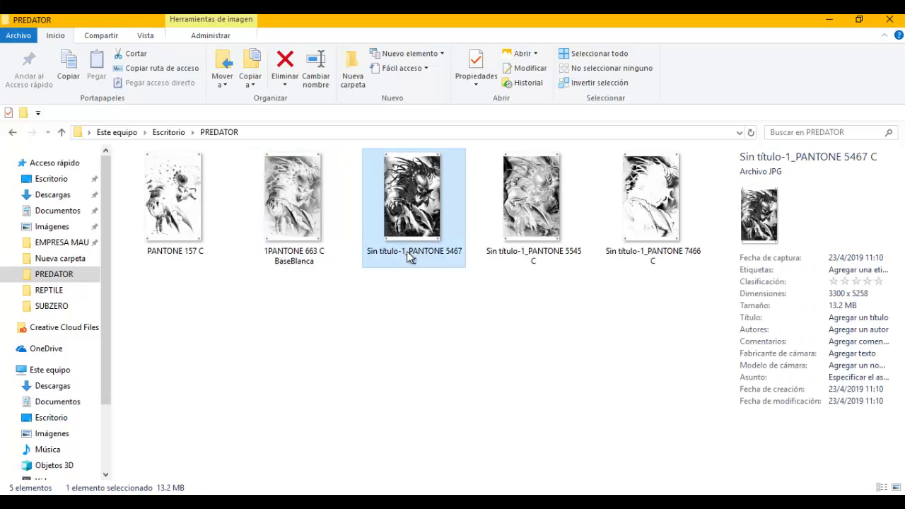
{"action": "left_click", "coordinate": [407, 251]}
{"action": "left_click_drag", "start_coordinate": [410, 253], "coordinate": [366, 253]}
{"action": "key", "text": "Delete"}
{"action": "left_click", "coordinate": [516, 288]}
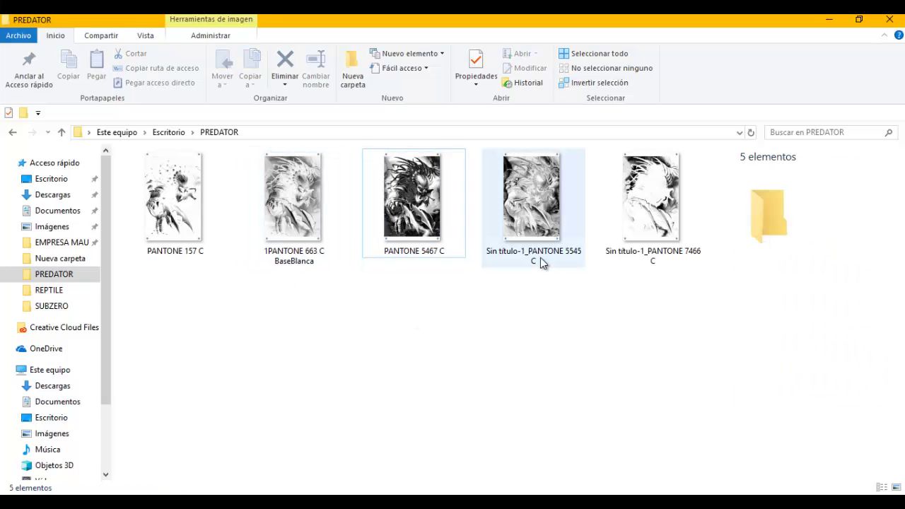
{"action": "left_click", "coordinate": [541, 255]}
{"action": "left_click", "coordinate": [540, 256]}
{"action": "left_click_drag", "start_coordinate": [532, 251], "coordinate": [487, 251]}
{"action": "key", "text": "Delete"}
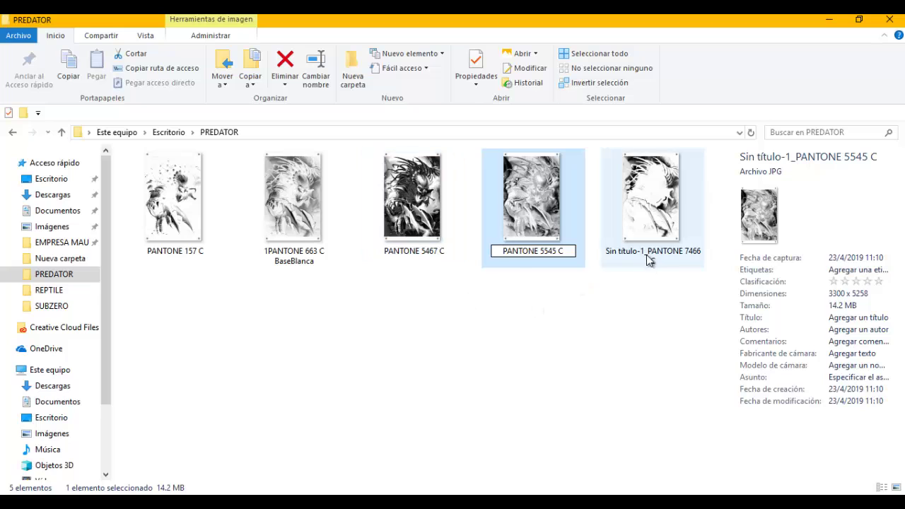
{"action": "left_click", "coordinate": [656, 256]}
{"action": "left_click", "coordinate": [657, 258]}
{"action": "left_click_drag", "start_coordinate": [652, 251], "coordinate": [606, 251]}
{"action": "key", "text": "Delete"}
- Check each of the five renamed Pantone JPEGs, then clear the selection
{"action": "right_click", "coordinate": [333, 353]}
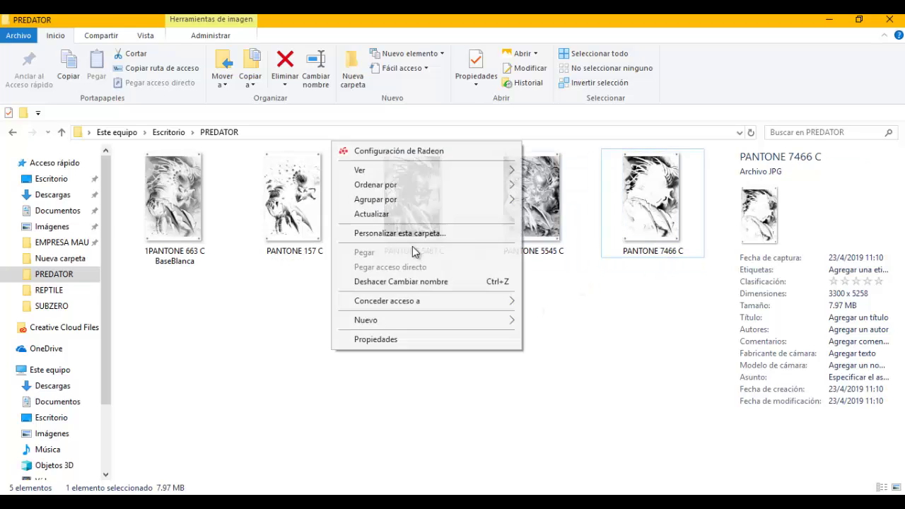
{"action": "left_click", "coordinate": [370, 362]}
{"action": "left_click", "coordinate": [180, 227]}
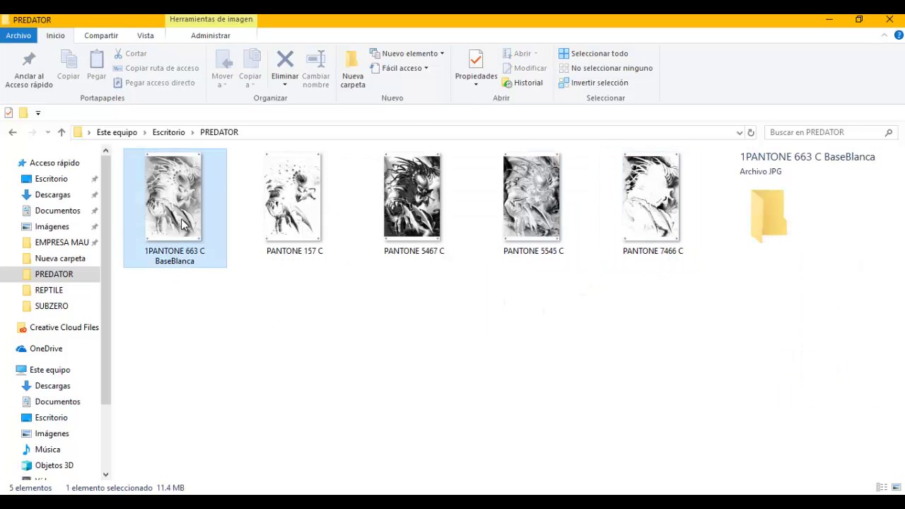
{"action": "left_click", "coordinate": [293, 207]}
{"action": "left_click", "coordinate": [416, 212]}
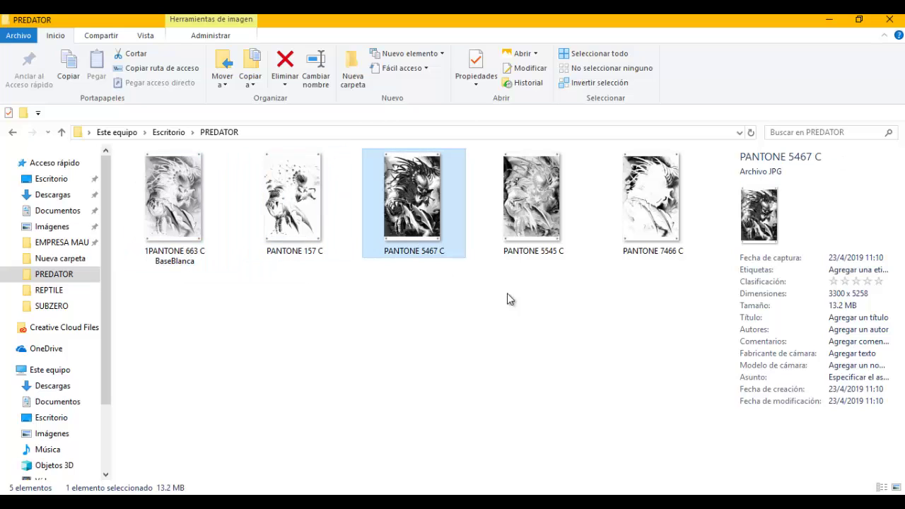
{"action": "left_click", "coordinate": [558, 250]}
{"action": "left_click", "coordinate": [647, 248]}
{"action": "left_click", "coordinate": [559, 341]}
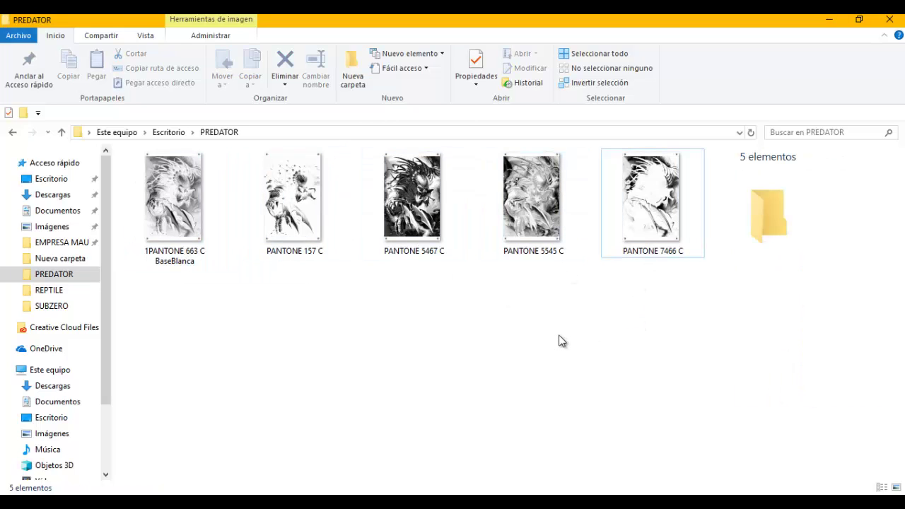